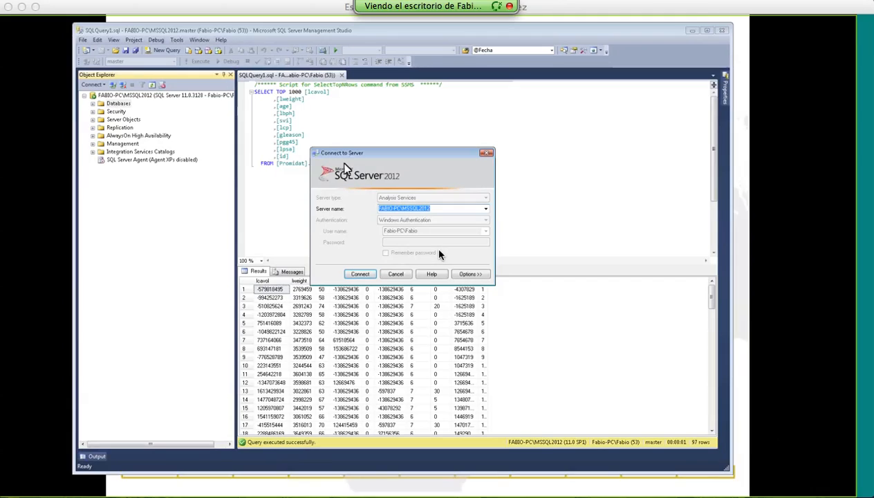
Connect to the Analysis Services instance and expand its Promidat database down to the Promidat data source.
{"action": "left_click", "coordinate": [360, 275]}
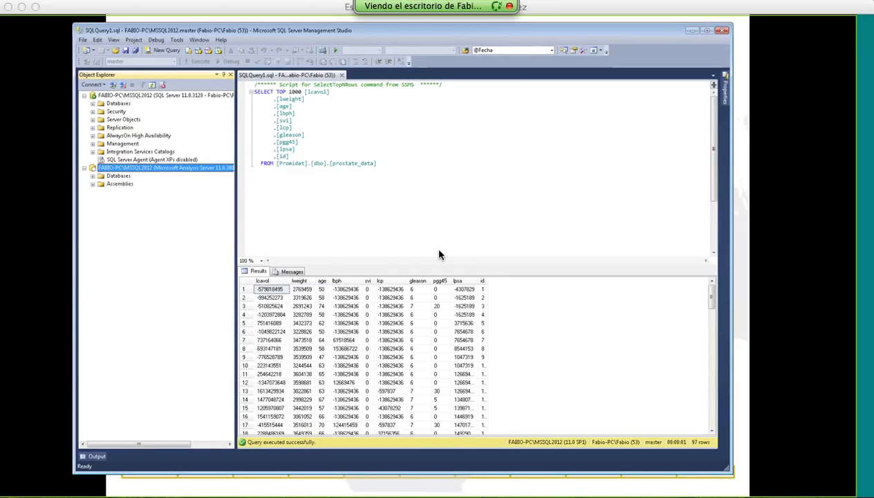
{"action": "left_click", "coordinate": [93, 177]}
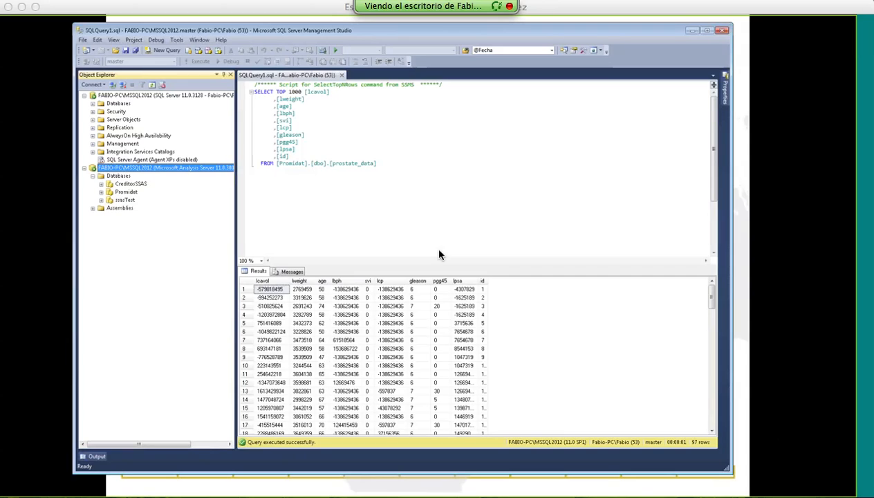
{"action": "left_click", "coordinate": [101, 192]}
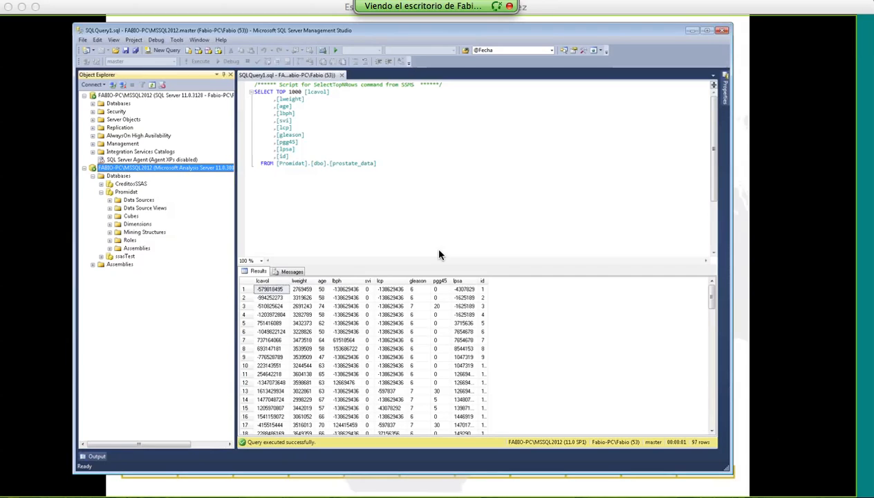
{"action": "left_click", "coordinate": [121, 194]}
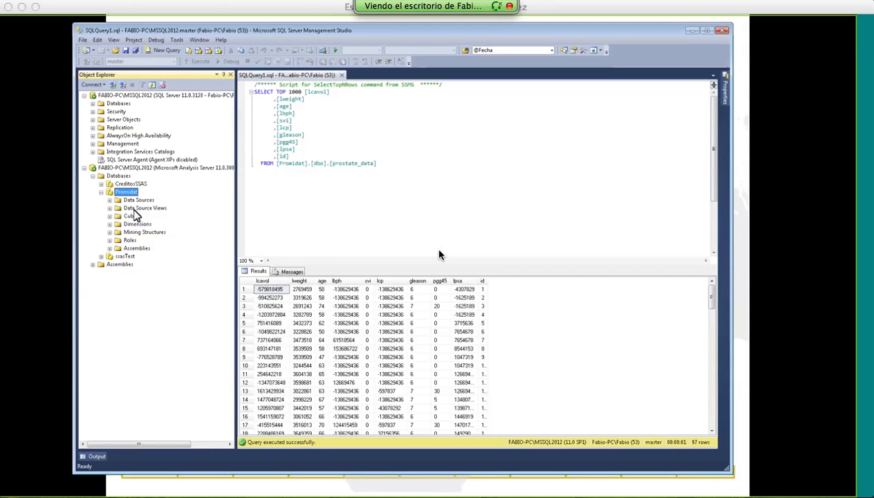
{"action": "left_click", "coordinate": [110, 200]}
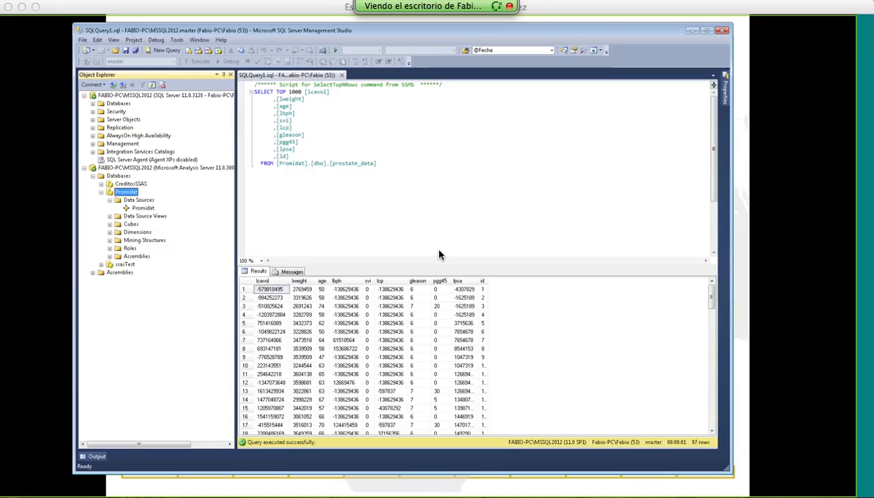
{"action": "left_click", "coordinate": [145, 208]}
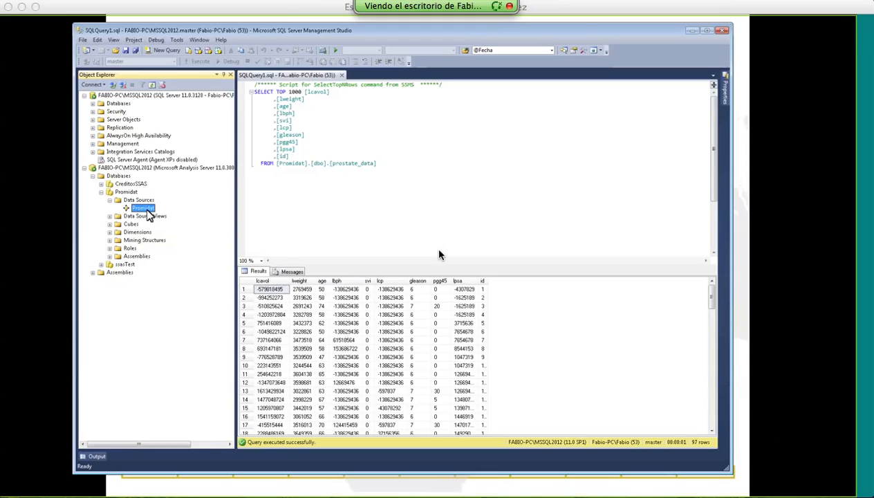
Expand the databases of the relational SQL Server instance, then collapse and select its Promidat database.
{"action": "left_click", "coordinate": [119, 97]}
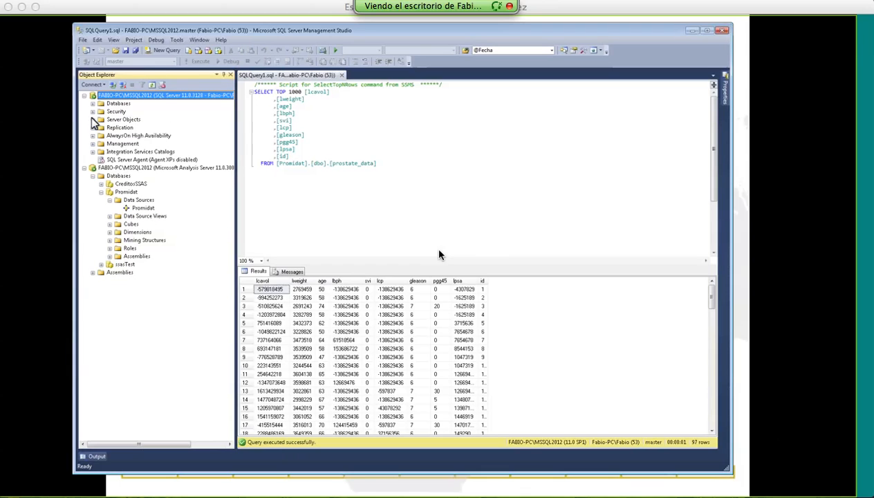
{"action": "left_click", "coordinate": [93, 104]}
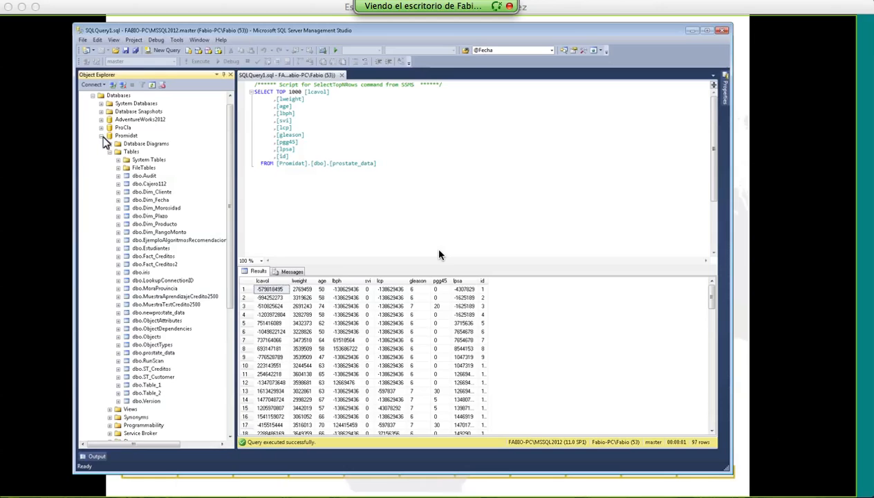
{"action": "left_click", "coordinate": [102, 137]}
{"action": "left_click", "coordinate": [129, 145]}
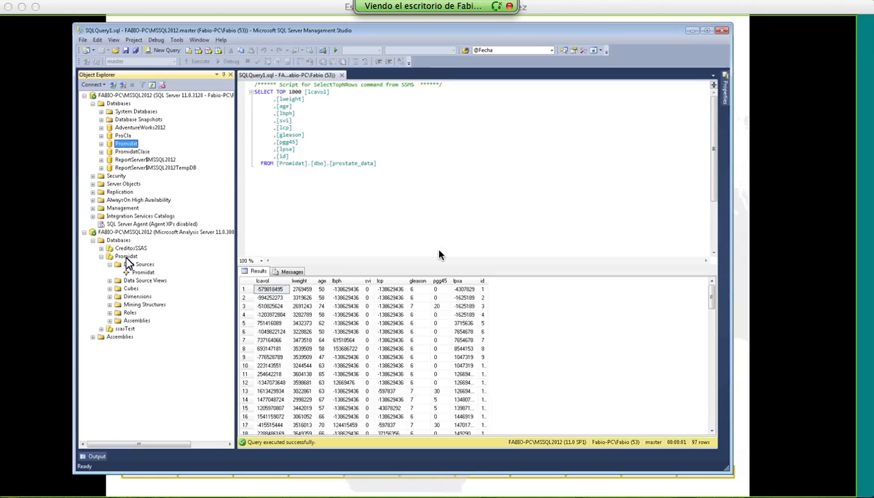
Open the properties of the Promidat data source in the Analysis Services database.
{"action": "left_click", "coordinate": [126, 256]}
{"action": "left_click", "coordinate": [142, 272]}
{"action": "right_click", "coordinate": [146, 273]}
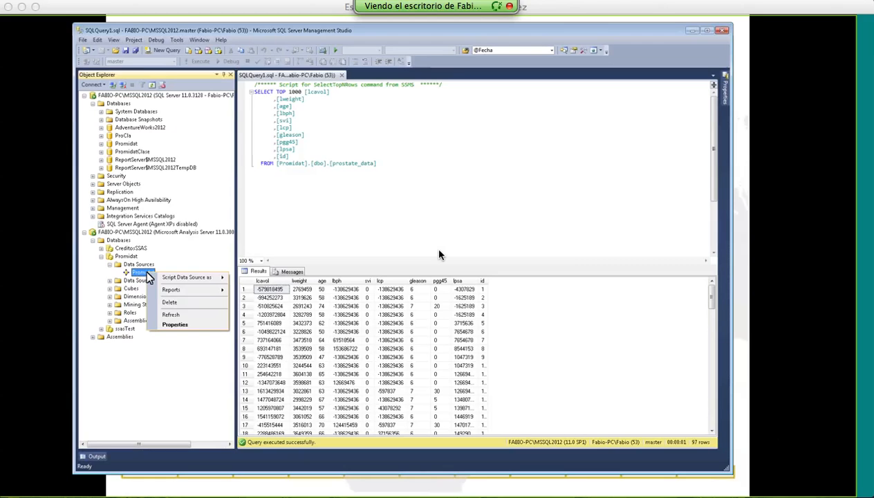
{"action": "left_click", "coordinate": [183, 325]}
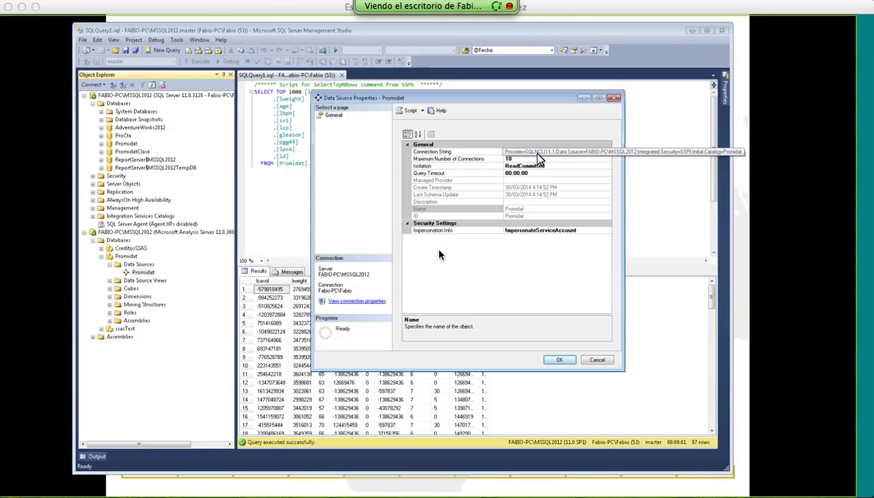
Open the data source's connection string for editing, test its connection to the Promidat database, and accept the connection settings.
{"action": "left_click", "coordinate": [606, 156]}
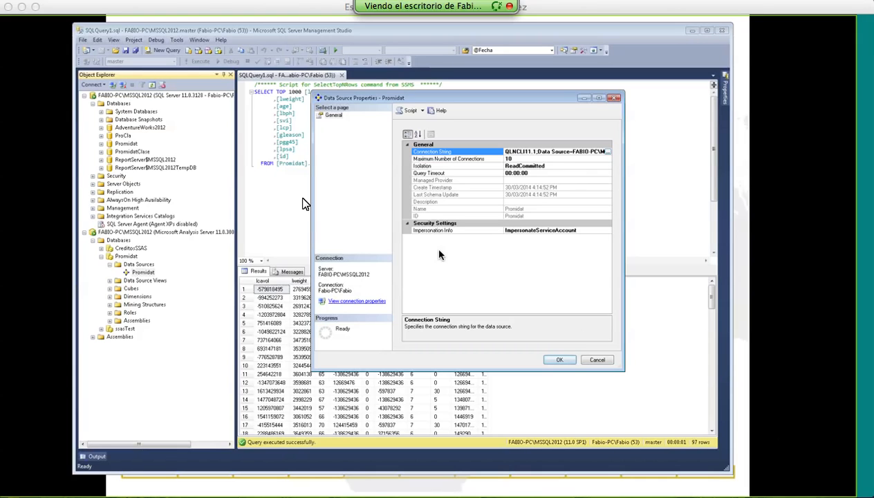
{"action": "left_click", "coordinate": [608, 152]}
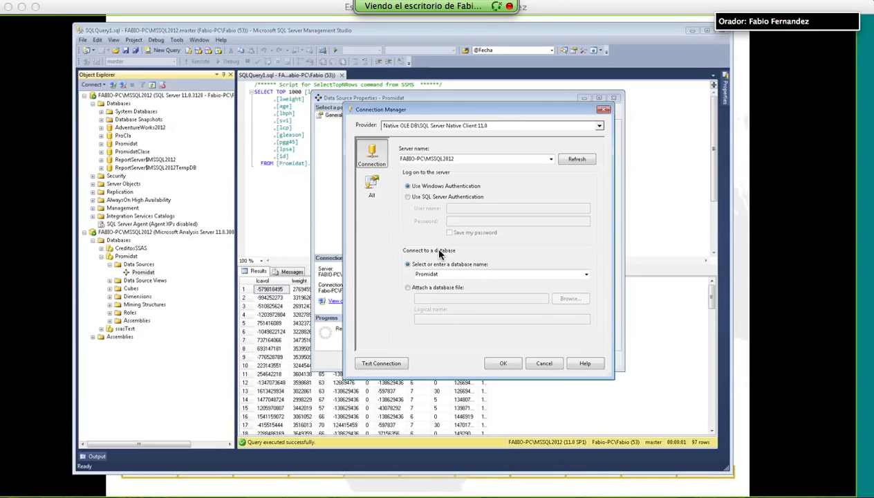
{"action": "left_click_drag", "start_coordinate": [454, 159], "coordinate": [400, 159]}
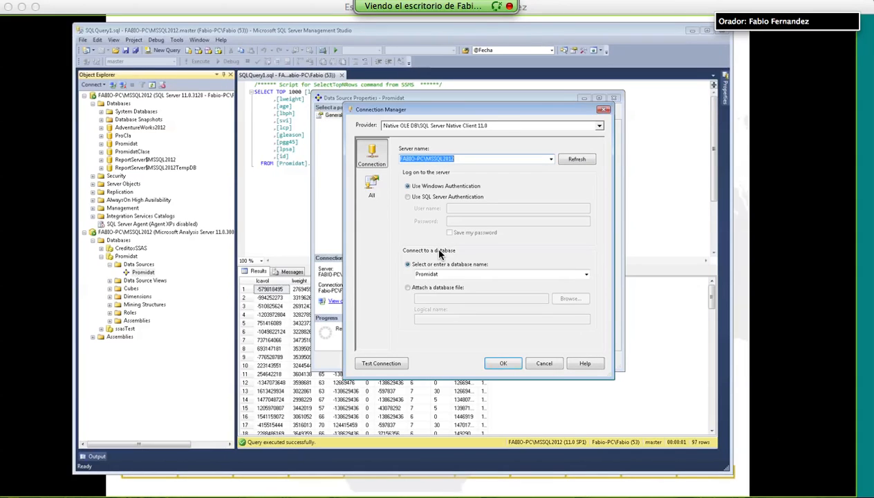
{"action": "double_click", "coordinate": [440, 273]}
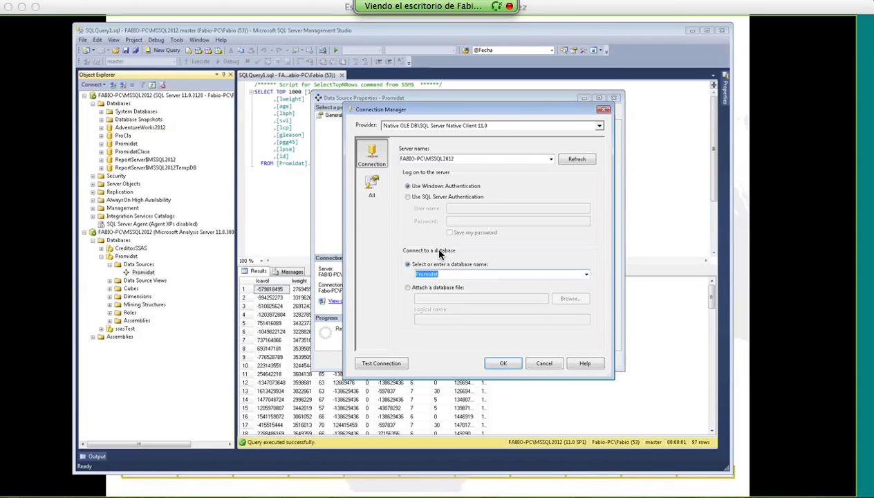
{"action": "left_click", "coordinate": [386, 364]}
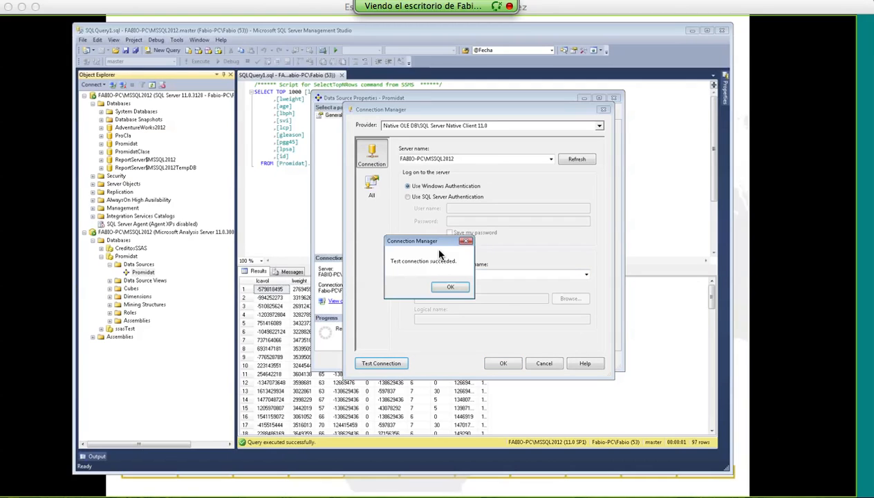
{"action": "left_click_drag", "start_coordinate": [408, 239], "coordinate": [448, 223]}
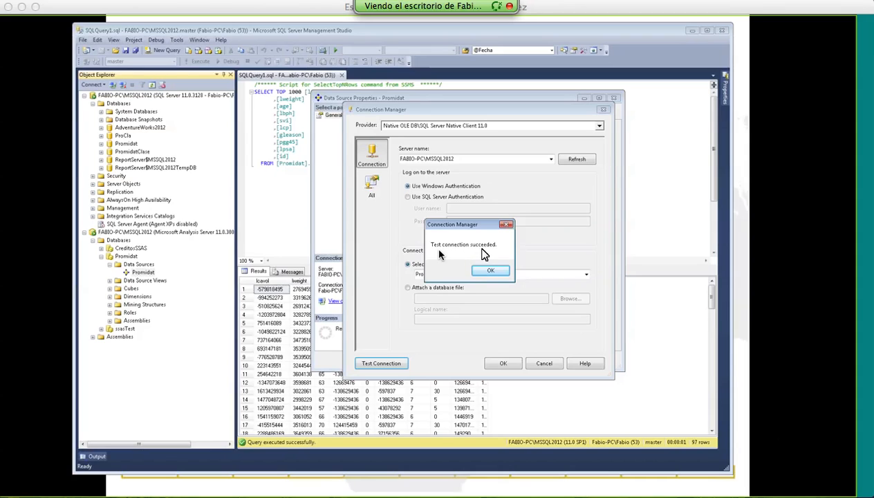
{"action": "left_click", "coordinate": [489, 271]}
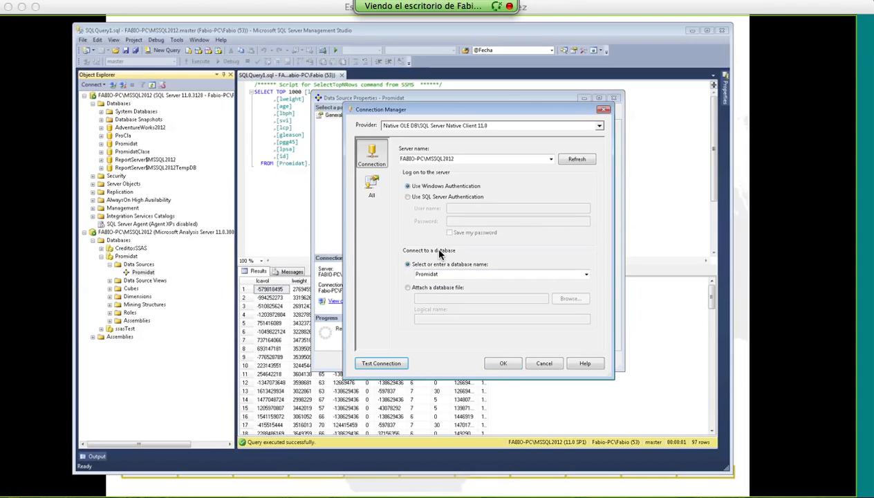
{"action": "left_click", "coordinate": [506, 365]}
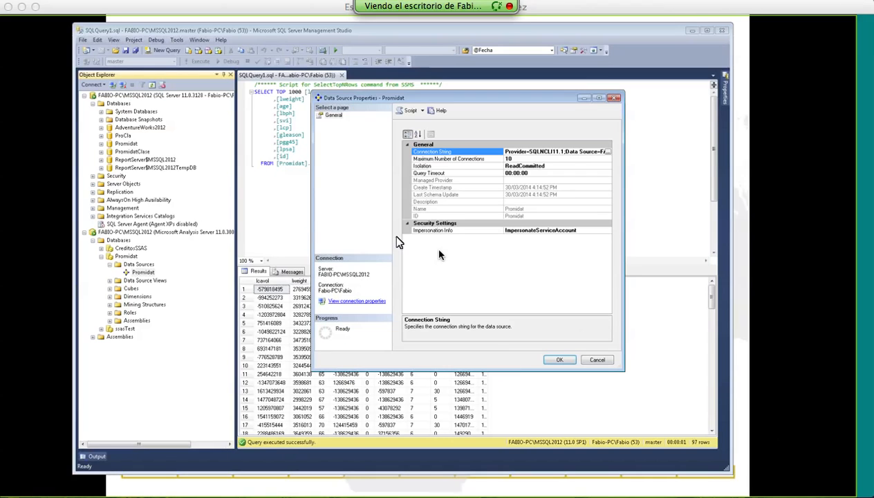
Review the data source's impersonation options, then cancel both the impersonation dialog and the data source properties.
{"action": "left_click", "coordinate": [431, 231]}
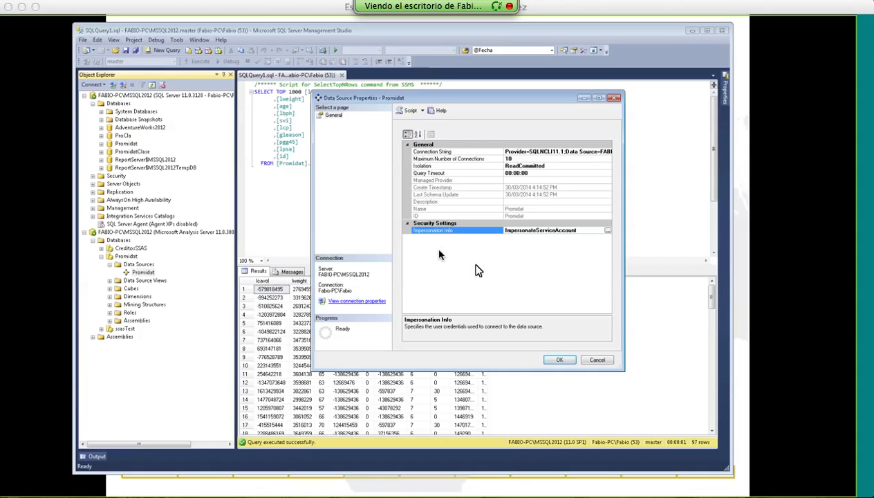
{"action": "left_click", "coordinate": [29, 73]}
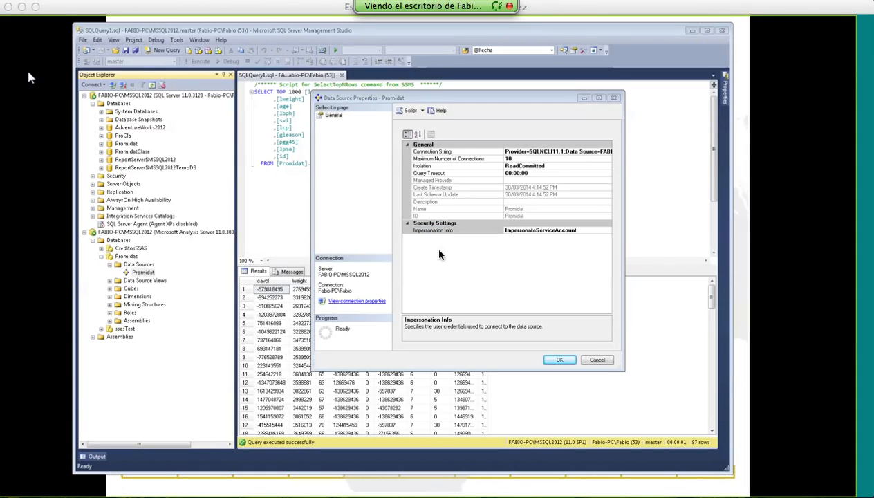
{"action": "left_click", "coordinate": [564, 234]}
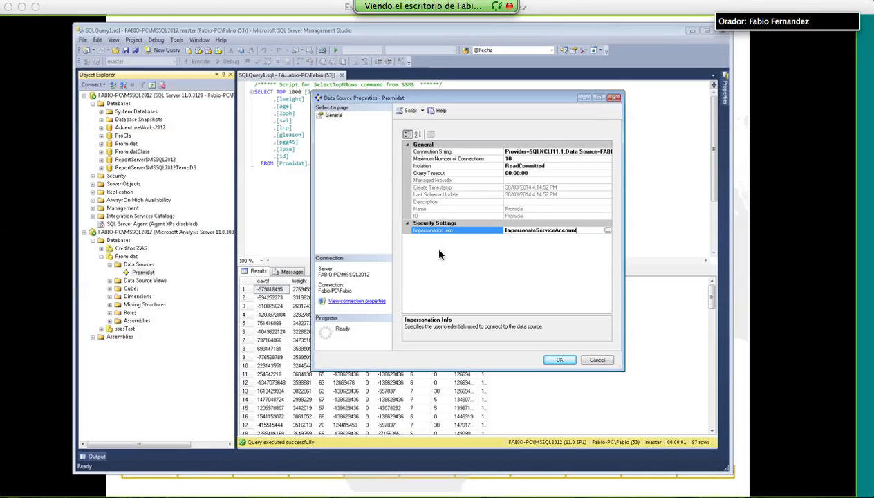
{"action": "left_click", "coordinate": [574, 230]}
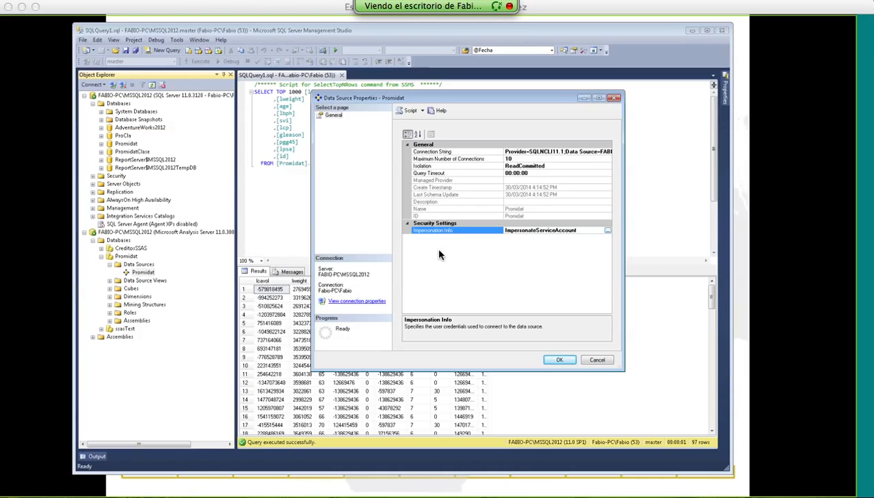
{"action": "left_click", "coordinate": [607, 231]}
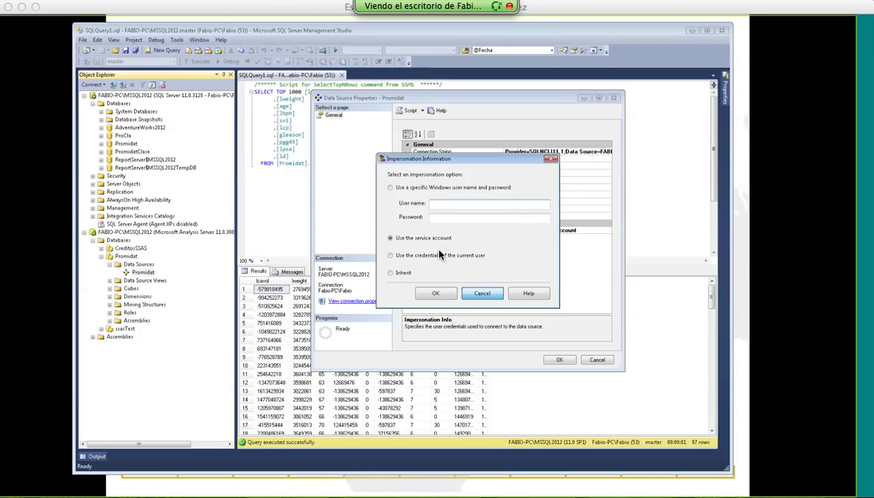
{"action": "left_click", "coordinate": [469, 296]}
{"action": "left_click", "coordinate": [592, 360]}
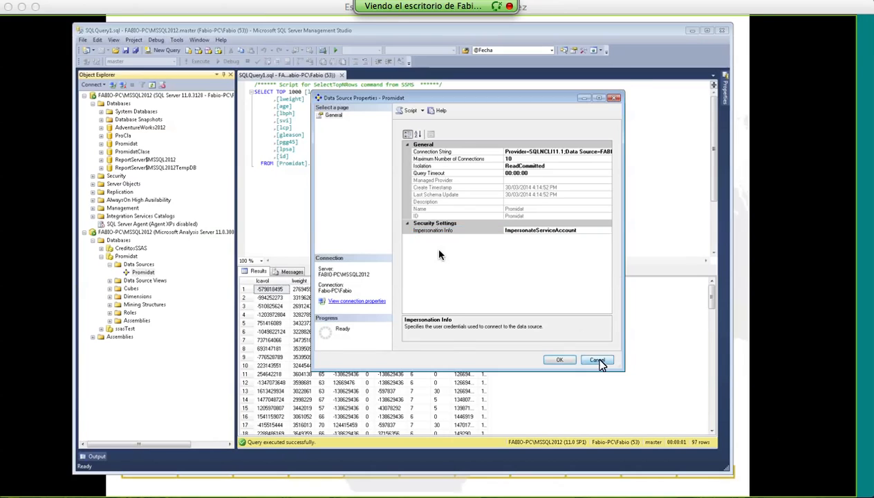
Switch to Sql Server Configuration Manager, view its local root items with a wider item column, and close it.
{"action": "left_click", "coordinate": [58, 223]}
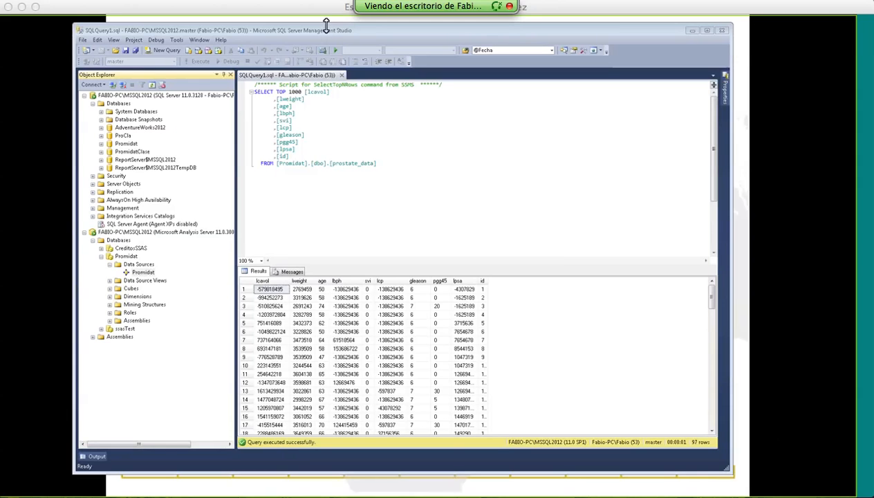
{"action": "left_click_drag", "start_coordinate": [322, 29], "coordinate": [342, 41]}
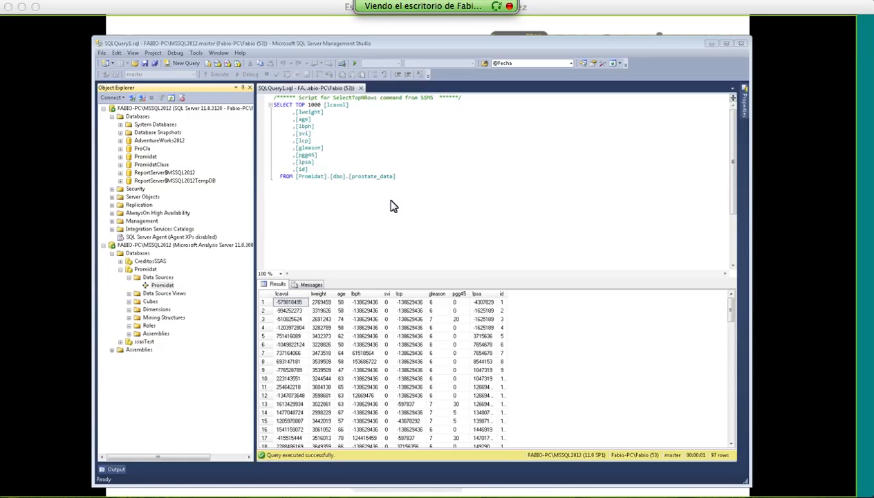
{"action": "left_click_drag", "start_coordinate": [468, 188], "coordinate": [511, 164]}
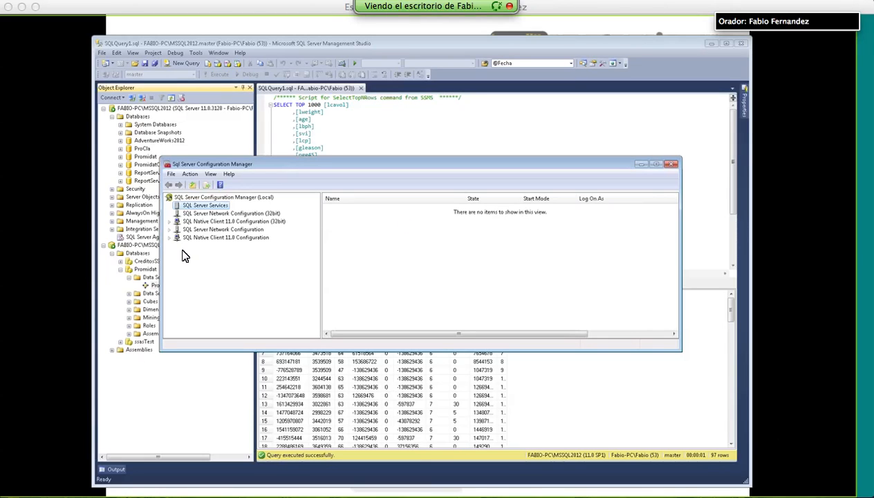
{"action": "left_click", "coordinate": [245, 198]}
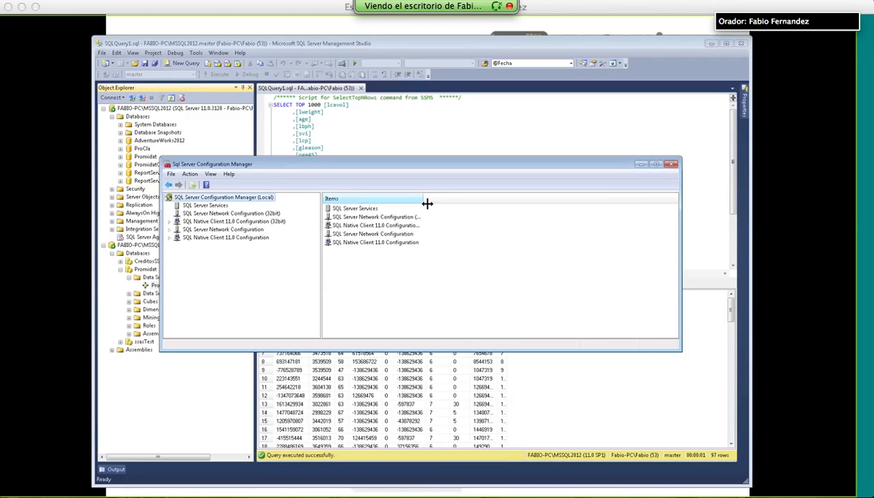
{"action": "left_click_drag", "start_coordinate": [423, 199], "coordinate": [463, 201]}
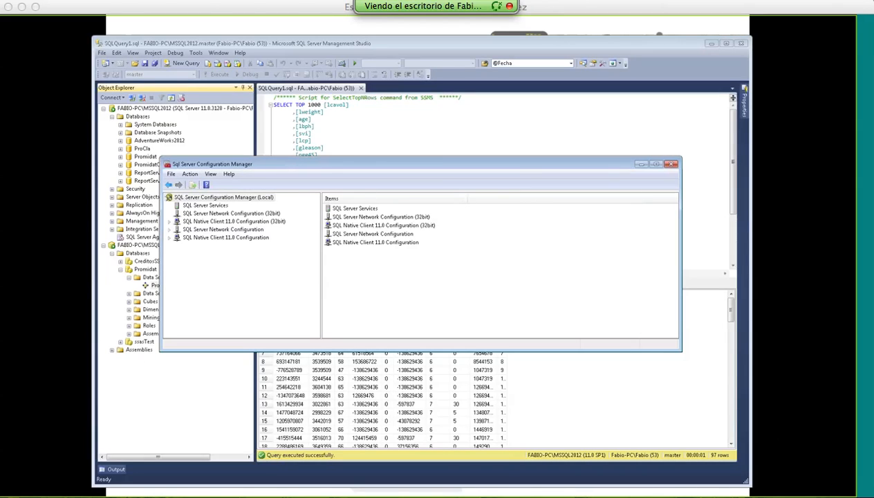
{"action": "left_click", "coordinate": [673, 166]}
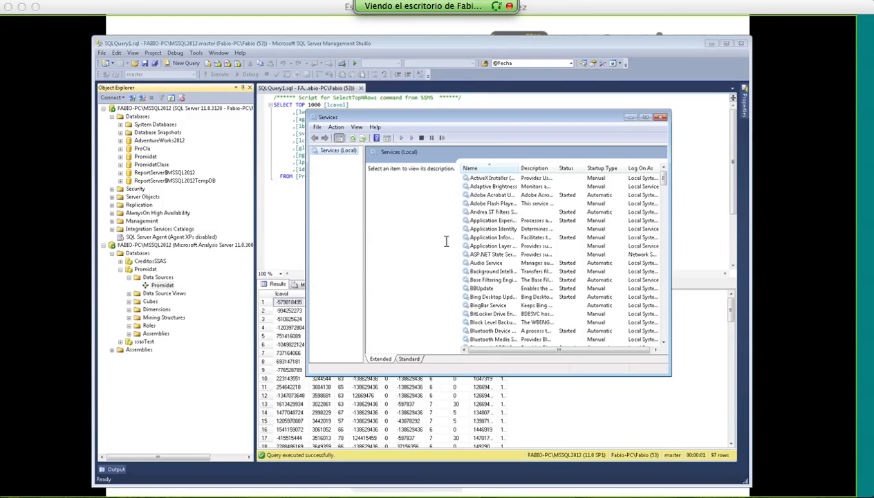
Move and enlarge the Services window and widen its Name column so the full service names can be read.
{"action": "left_click_drag", "start_coordinate": [425, 118], "coordinate": [340, 102]}
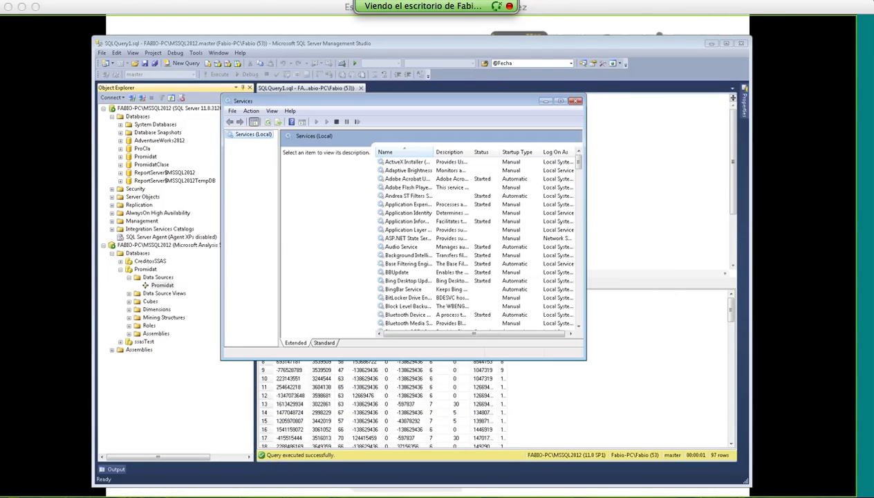
{"action": "left_click_drag", "start_coordinate": [582, 363], "coordinate": [654, 375]}
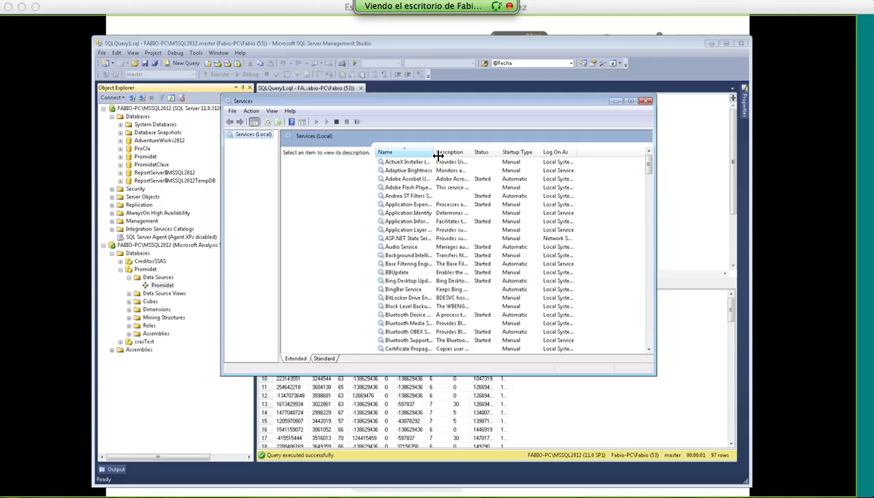
{"action": "left_click_drag", "start_coordinate": [439, 156], "coordinate": [492, 156]}
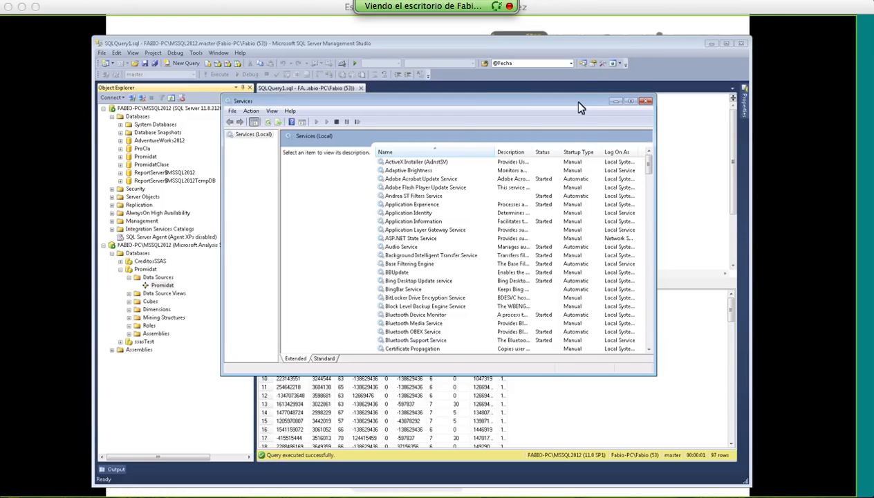
{"action": "left_click_drag", "start_coordinate": [578, 103], "coordinate": [509, 92]}
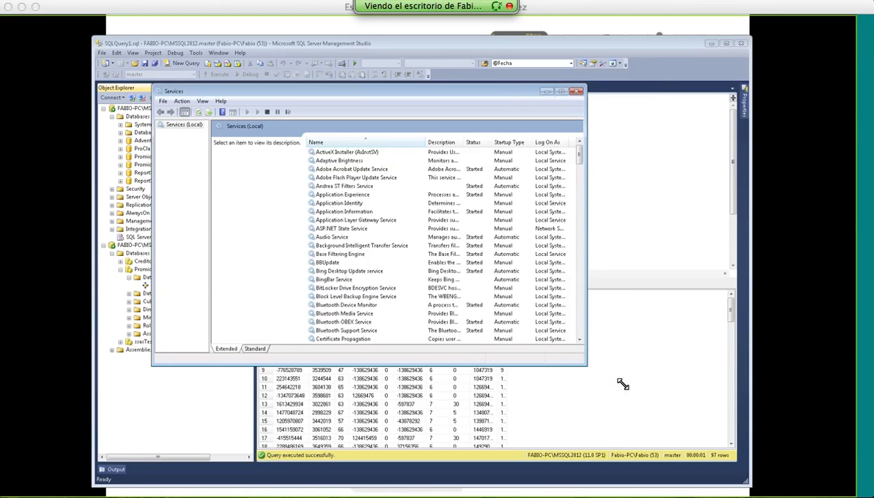
{"action": "left_click_drag", "start_coordinate": [622, 384], "coordinate": [668, 398]}
{"action": "left_click_drag", "start_coordinate": [427, 142], "coordinate": [464, 148]}
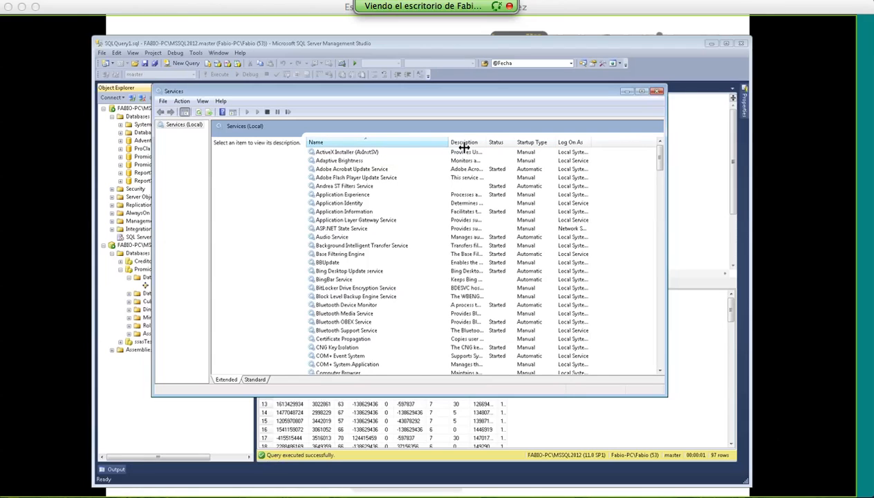
Select the SQL Server Analysis Services (MSSQL2012) service and widen the window and Log On As column to check its logon account.
{"action": "left_click_drag", "start_coordinate": [659, 161], "coordinate": [660, 304]}
{"action": "left_click", "coordinate": [351, 273]}
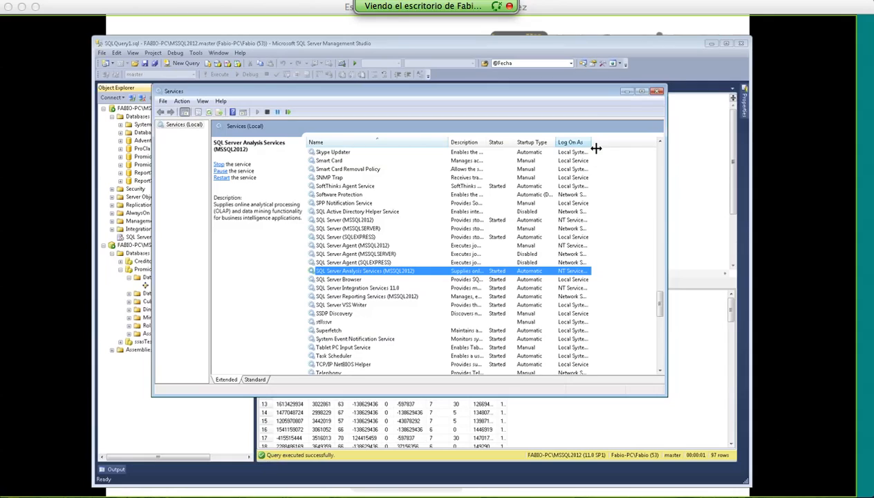
{"action": "left_click_drag", "start_coordinate": [591, 142], "coordinate": [654, 143]}
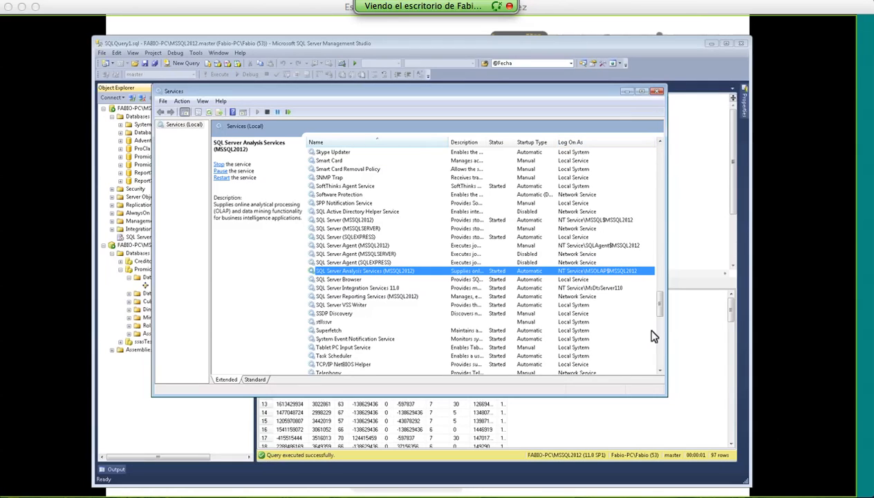
{"action": "left_click_drag", "start_coordinate": [668, 318], "coordinate": [710, 317]}
{"action": "left_click_drag", "start_coordinate": [658, 147], "coordinate": [686, 147]}
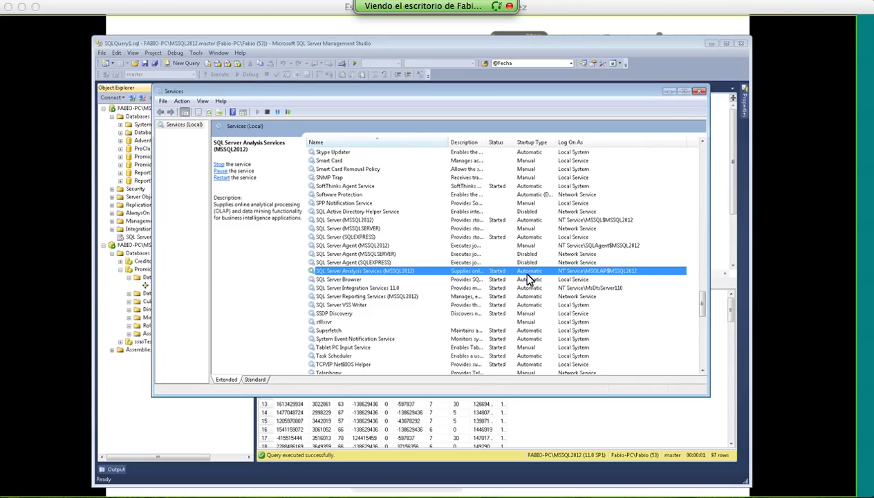
Switch back to SQL Server Management Studio and expand the database engine server's Security and Logins folders.
{"action": "left_click", "coordinate": [561, 50]}
{"action": "left_click", "coordinate": [156, 108]}
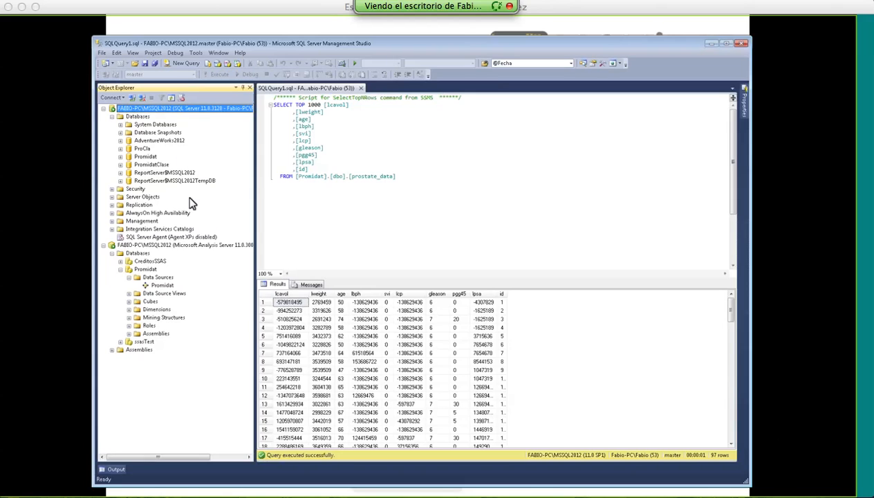
{"action": "left_click", "coordinate": [133, 190]}
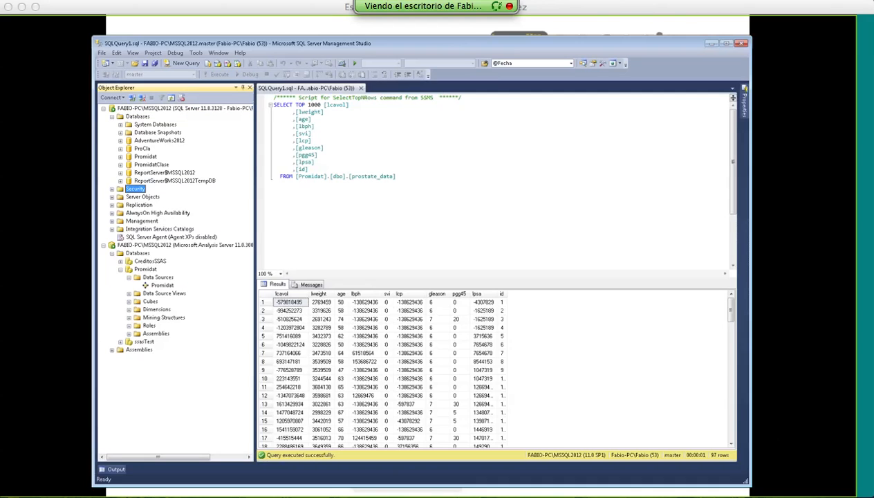
{"action": "double_click", "coordinate": [134, 190]}
{"action": "double_click", "coordinate": [142, 197]}
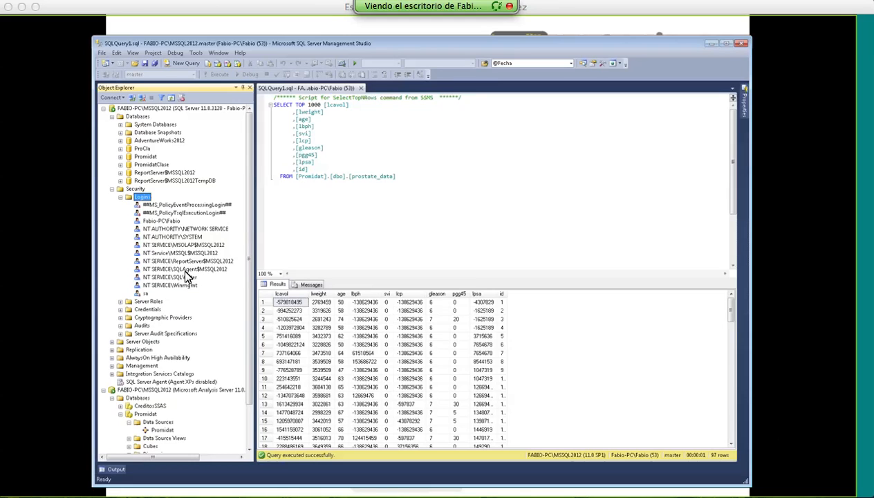
Open the properties of the NT SERVICE\MSOLAP$MSSQL2012 login.
{"action": "left_click", "coordinate": [184, 246]}
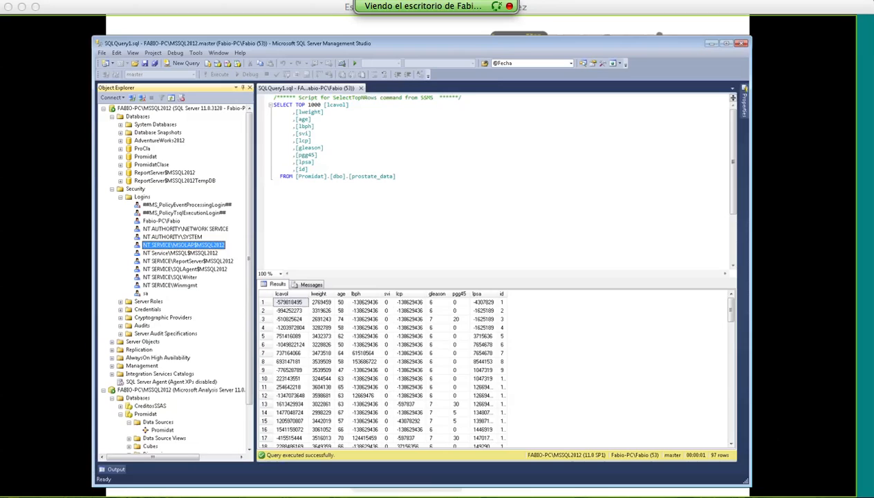
{"action": "right_click", "coordinate": [201, 246]}
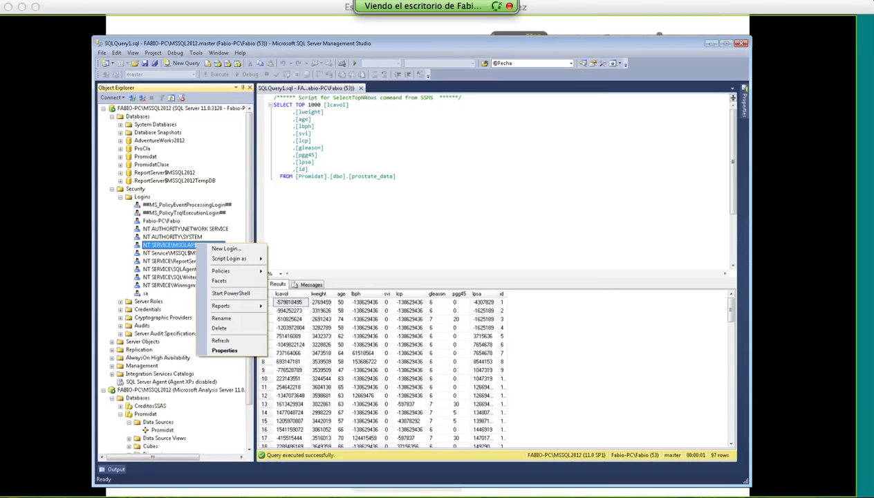
{"action": "left_click", "coordinate": [228, 351]}
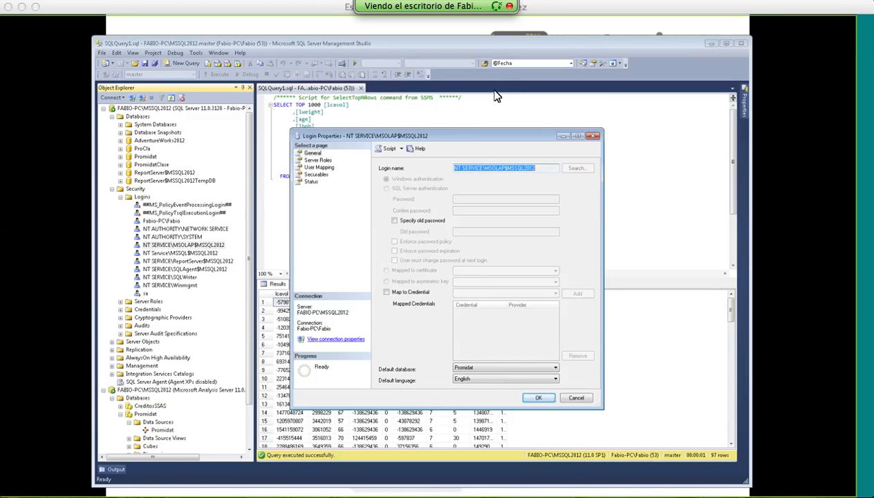
Review the login's user mapping and database role membership for Promidat, including db_datareader, and cancel the login properties.
{"action": "left_click", "coordinate": [368, 122]}
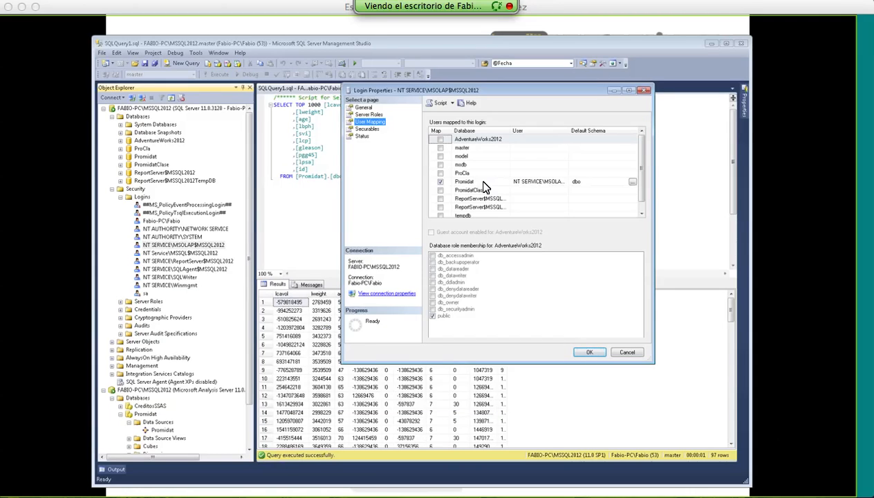
{"action": "left_click", "coordinate": [464, 182]}
{"action": "left_click", "coordinate": [432, 269]}
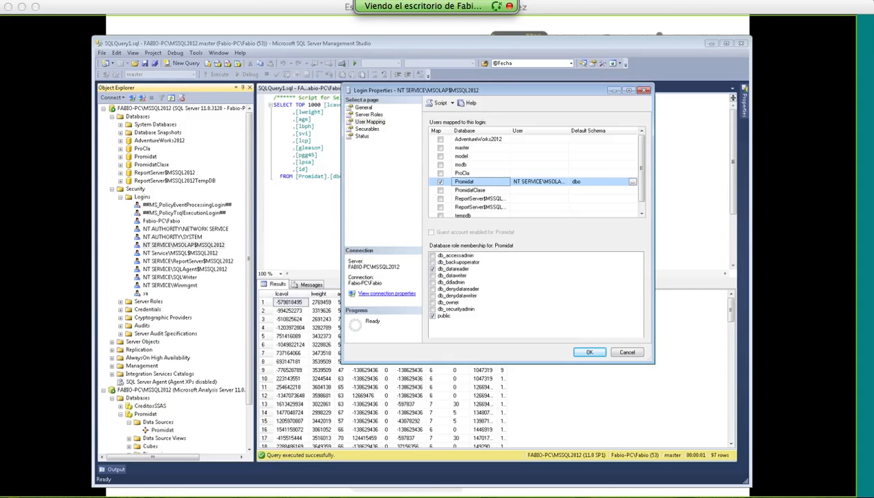
{"action": "left_click", "coordinate": [628, 353]}
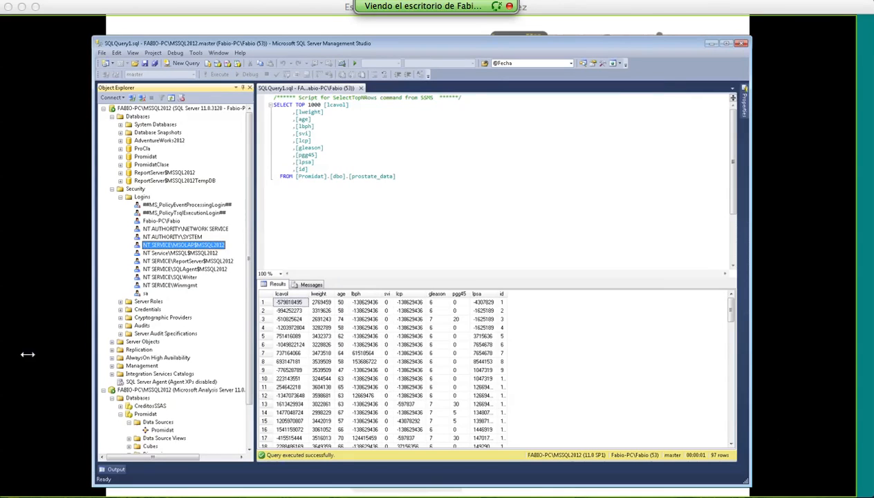
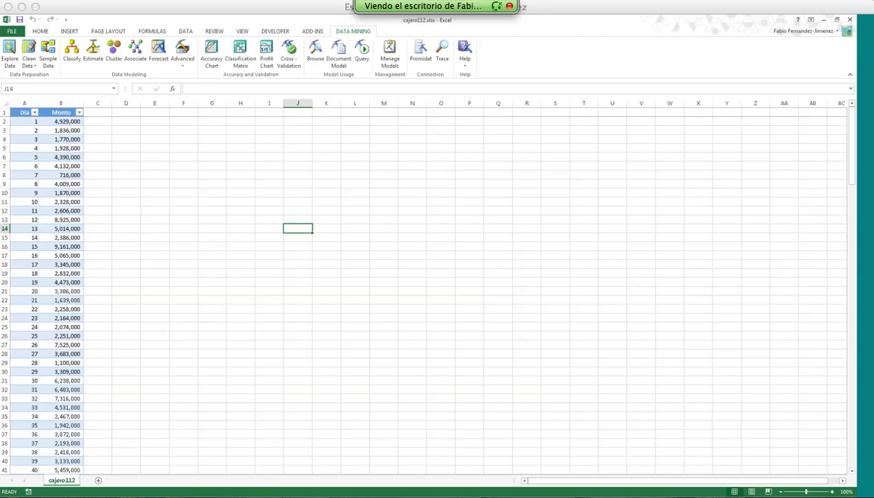
Select cells within the Dia and Monto table and the empty range F7:H18 to compare whether a table can be inserted.
{"action": "left_click", "coordinate": [61, 139]}
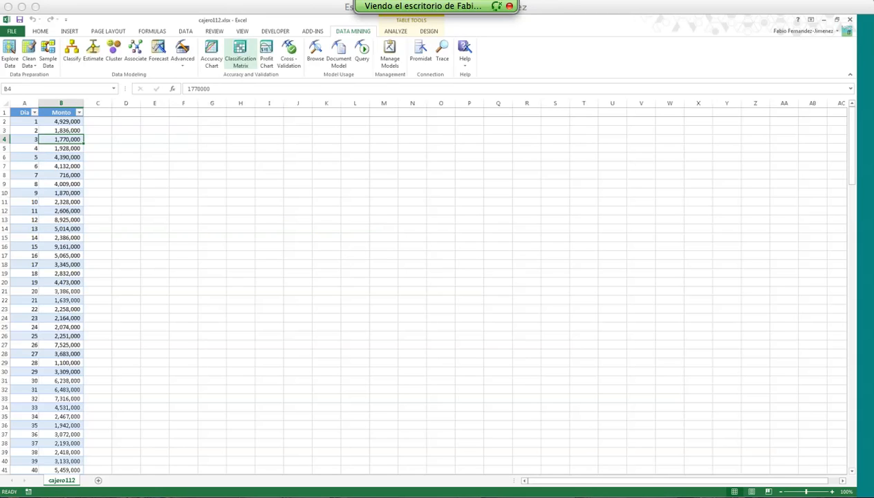
{"action": "left_click", "coordinate": [69, 32]}
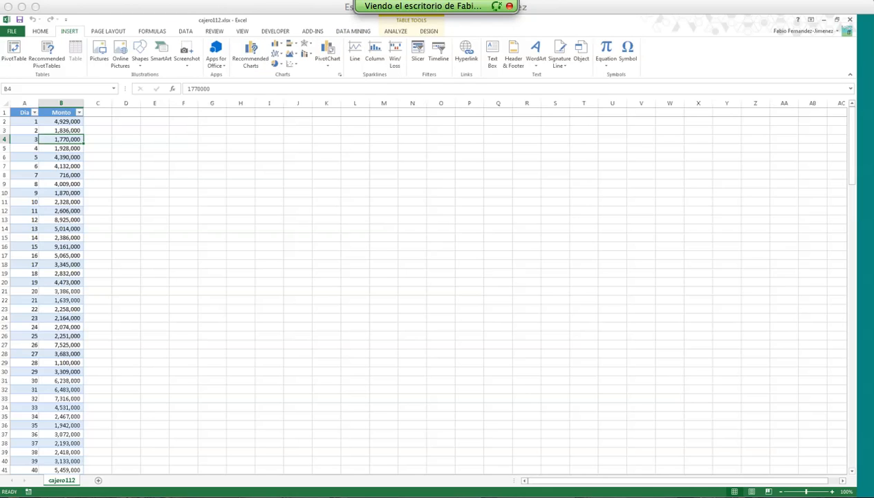
{"action": "left_click_drag", "start_coordinate": [21, 112], "coordinate": [72, 265]}
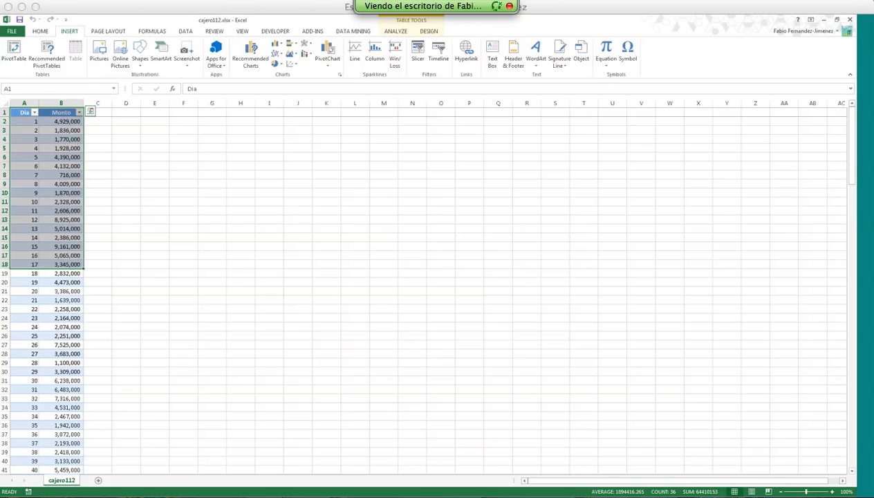
{"action": "left_click", "coordinate": [43, 129]}
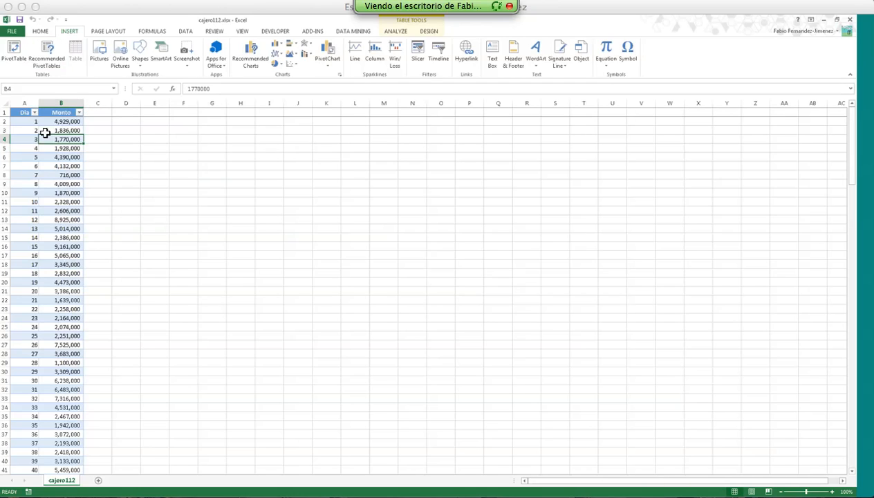
{"action": "left_click_drag", "start_coordinate": [181, 166], "coordinate": [234, 261]}
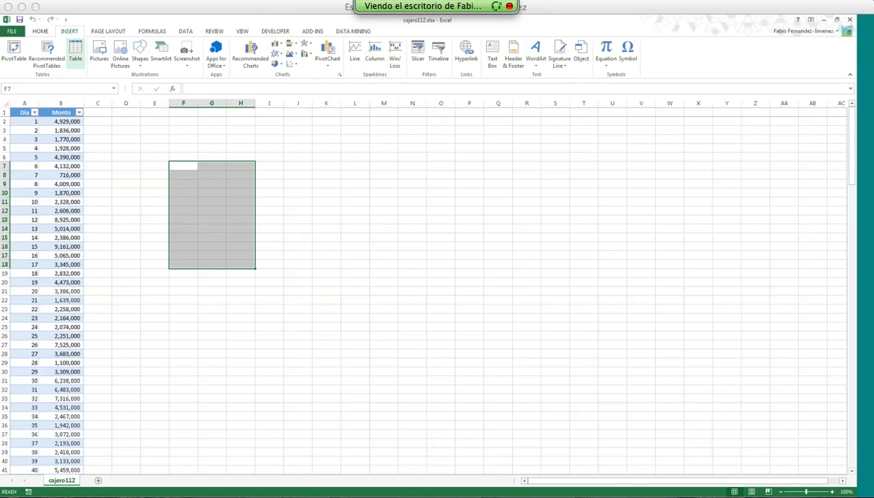
{"action": "left_click", "coordinate": [31, 138]}
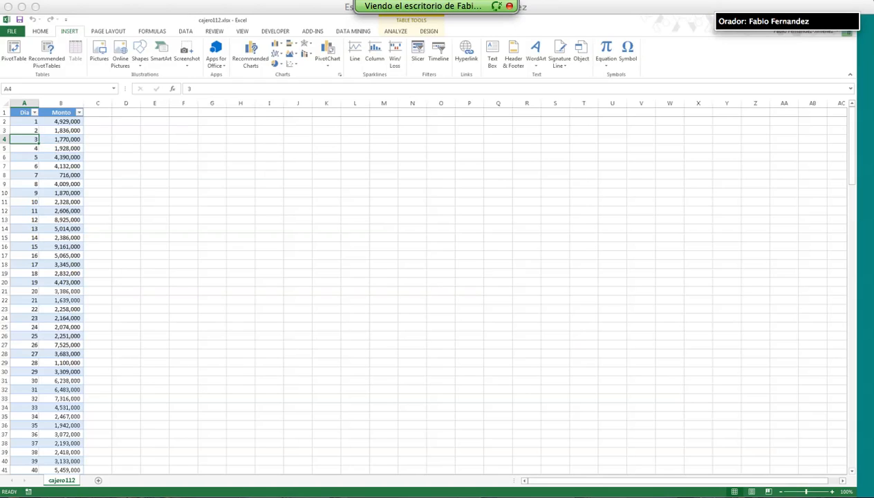
Select the entire Dia and Monto table from its headers, look through its rows, and deselect it.
{"action": "left_click_drag", "start_coordinate": [22, 113], "coordinate": [71, 119]}
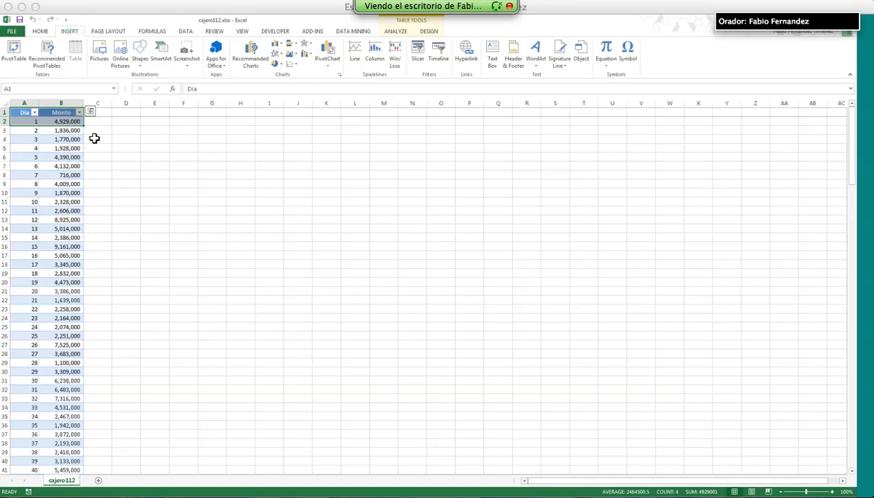
{"action": "key", "text": "ctrl+shift+Down"}
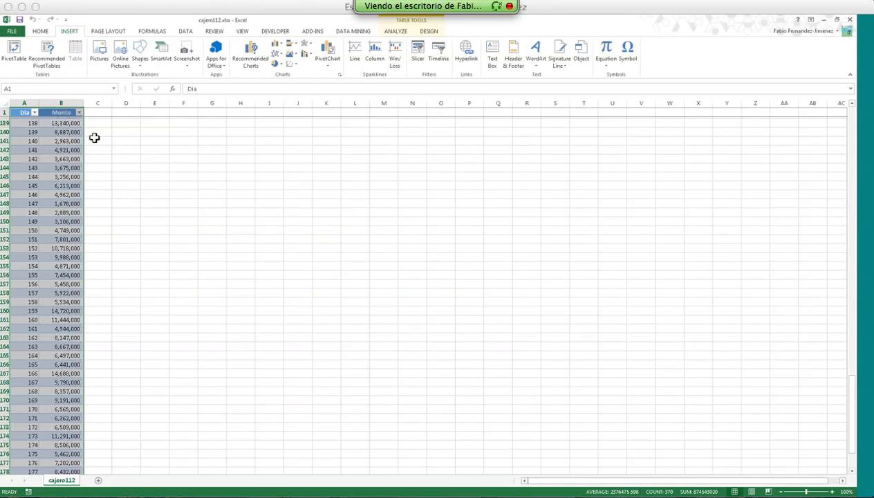
{"action": "scroll", "coordinate": [73, 358], "scroll_direction": "down", "scroll_amount": 4}
{"action": "scroll", "coordinate": [87, 202], "scroll_direction": "up", "scroll_amount": 7}
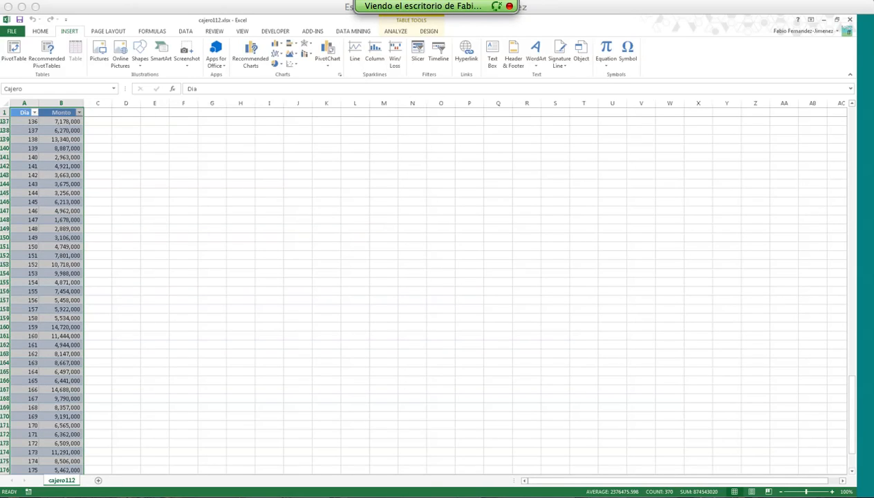
{"action": "scroll", "coordinate": [85, 163], "scroll_direction": "up", "scroll_amount": 16}
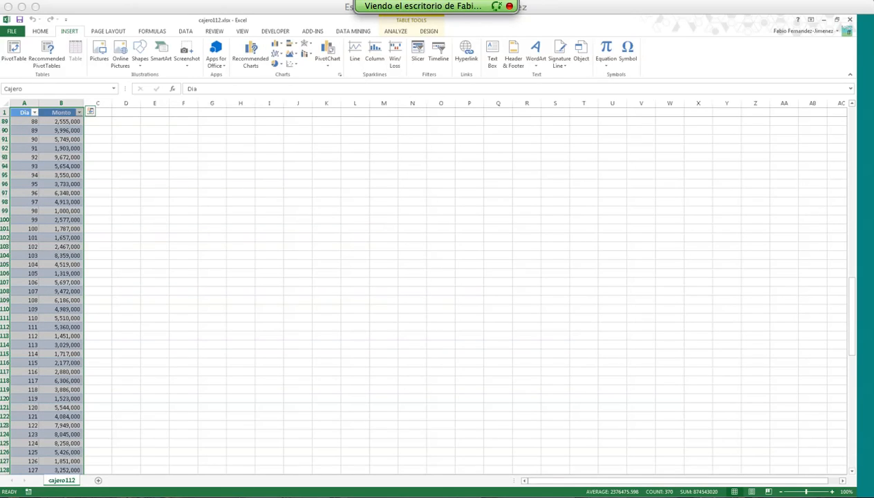
{"action": "left_click", "coordinate": [96, 166]}
{"action": "scroll", "coordinate": [86, 150], "scroll_direction": "up", "scroll_amount": 20}
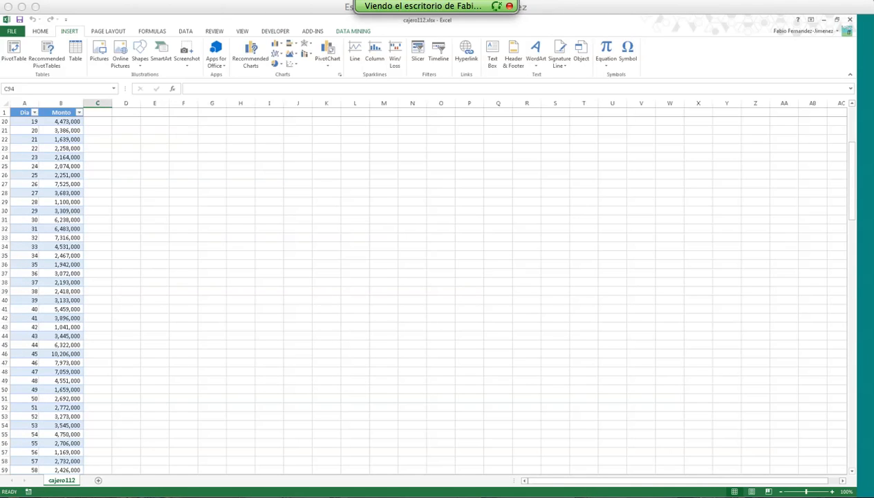
Start the Explore Data wizard from the data mining tools and proceed past its welcome page.
{"action": "left_click", "coordinate": [352, 31]}
{"action": "left_click", "coordinate": [11, 59]}
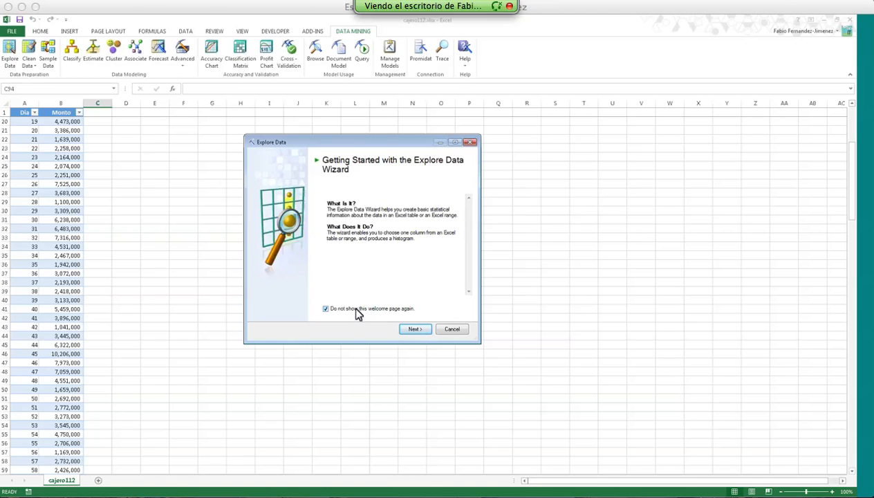
{"action": "left_click", "coordinate": [415, 329]}
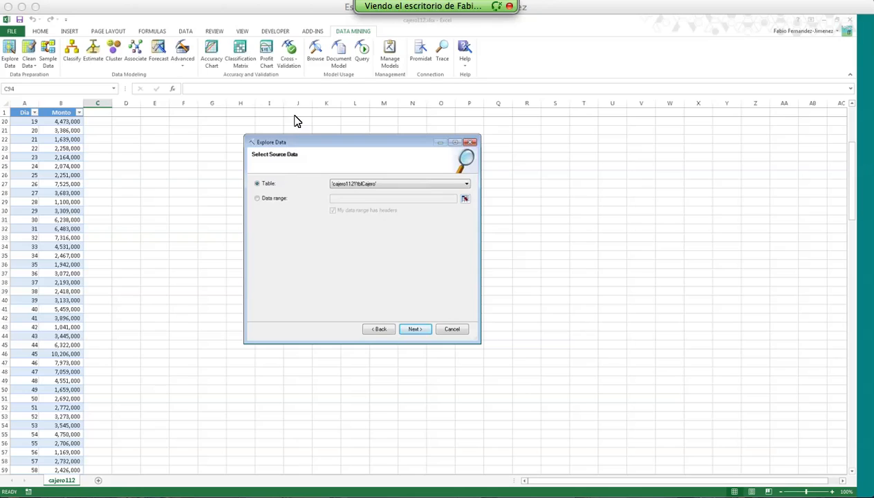
Choose the tblCajero table on sheet cajero112 as the source data for the Explore Data wizard.
{"action": "left_click_drag", "start_coordinate": [294, 142], "coordinate": [300, 112]}
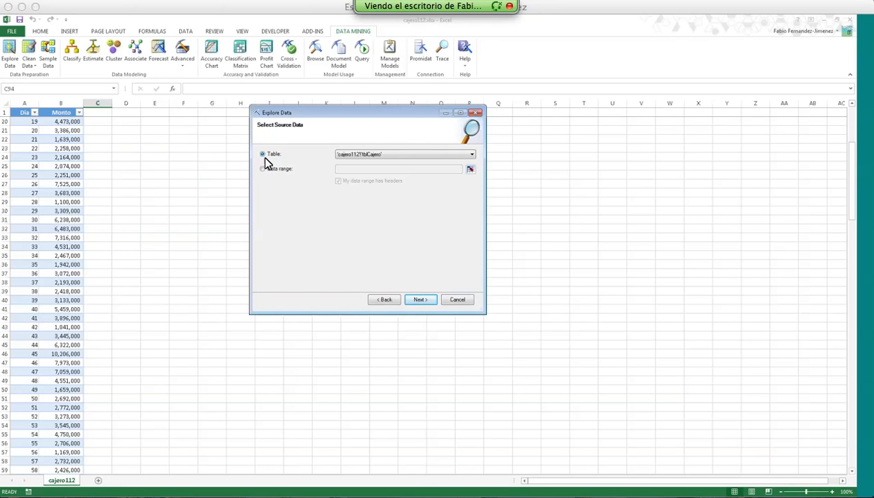
{"action": "left_click", "coordinate": [472, 155]}
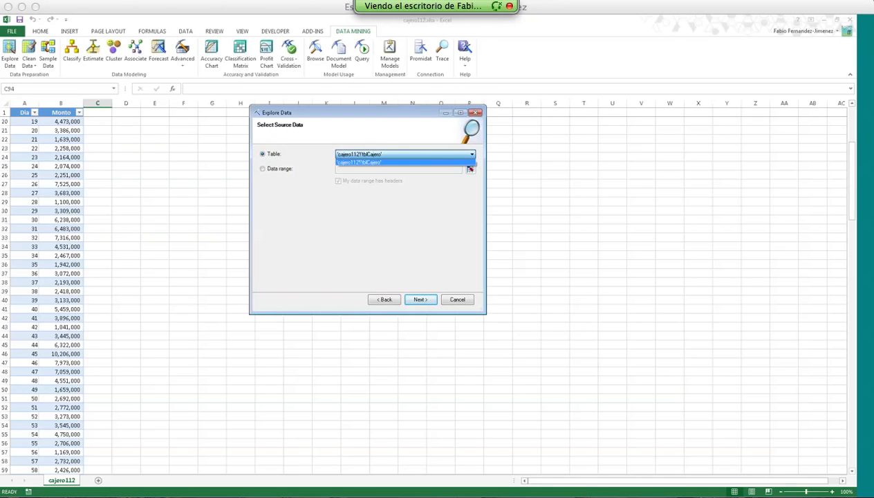
{"action": "left_click", "coordinate": [468, 161]}
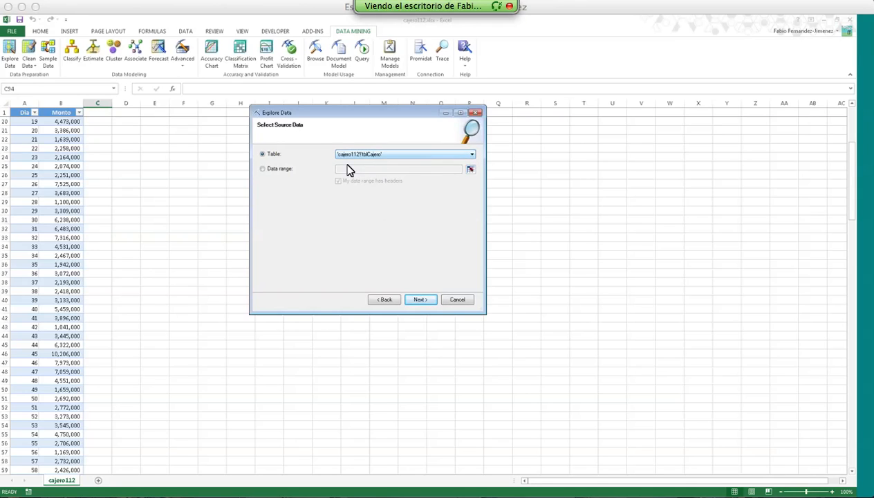
{"action": "left_click", "coordinate": [271, 170]}
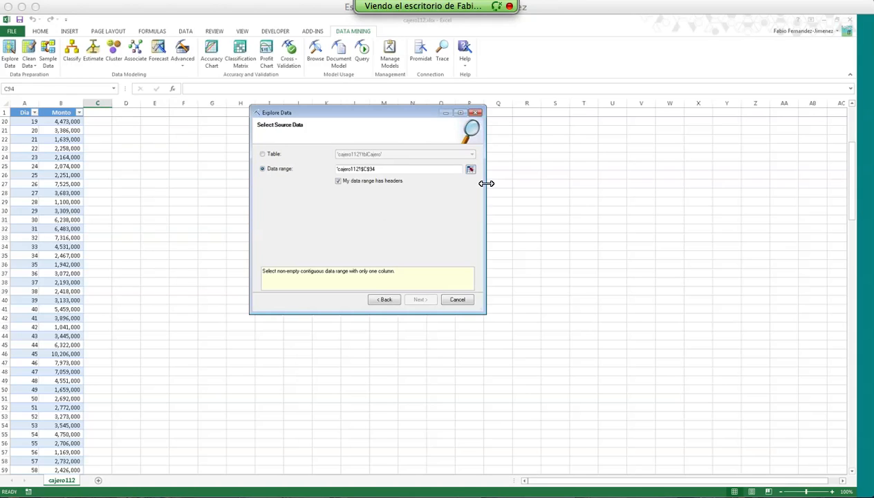
{"action": "left_click", "coordinate": [470, 170]}
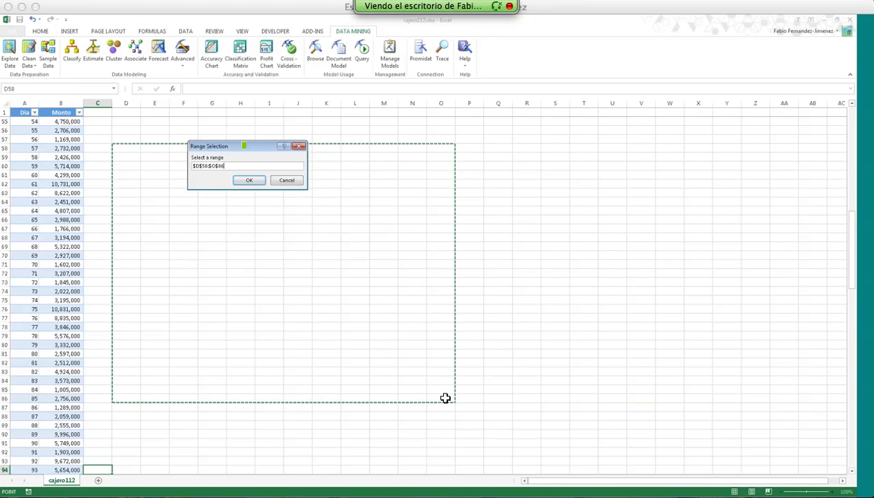
{"action": "left_click", "coordinate": [289, 180]}
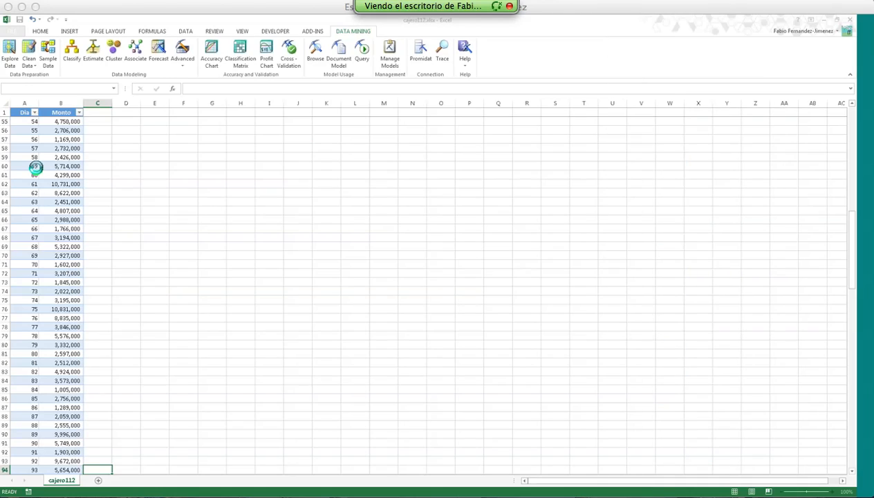
{"action": "left_click", "coordinate": [257, 183]}
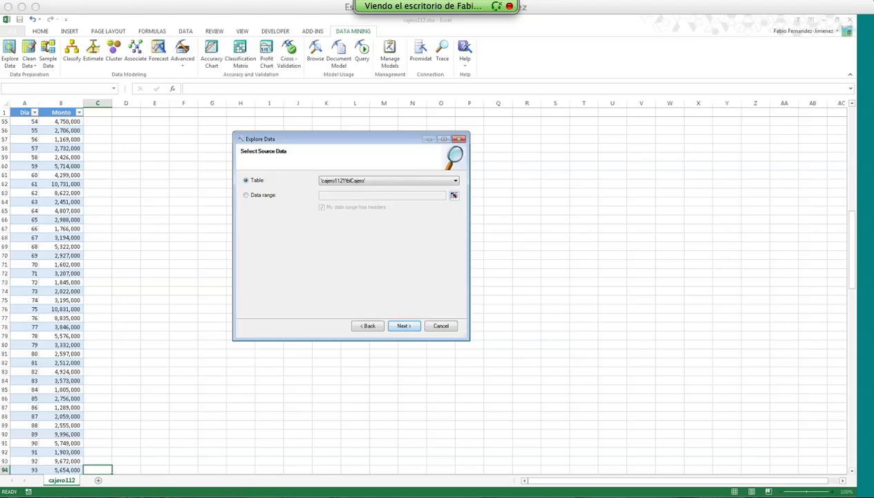
Confirm the source table, choose the Monto column for exploration, and generate its histogram.
{"action": "left_click", "coordinate": [403, 327]}
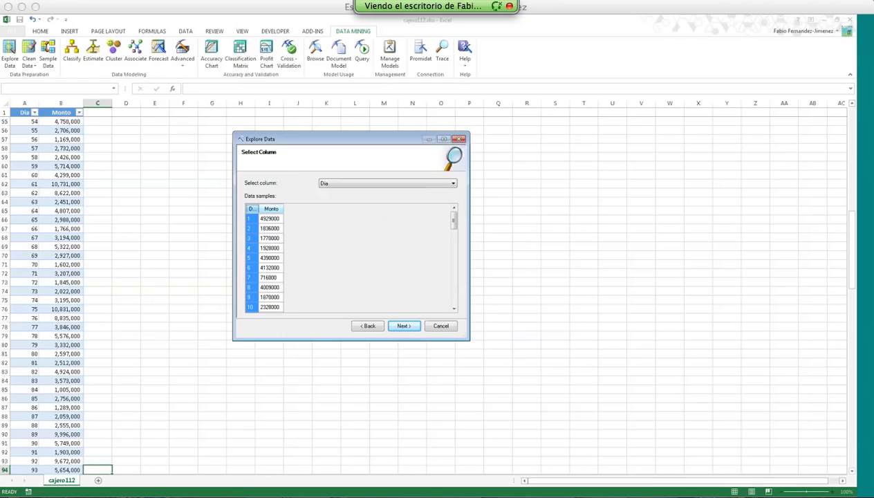
{"action": "left_click", "coordinate": [331, 184]}
{"action": "left_click", "coordinate": [330, 197]}
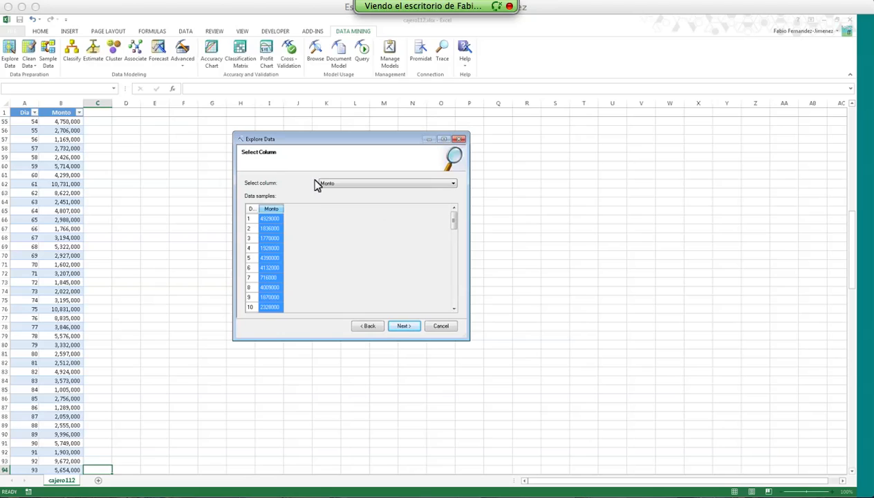
{"action": "left_click", "coordinate": [405, 327]}
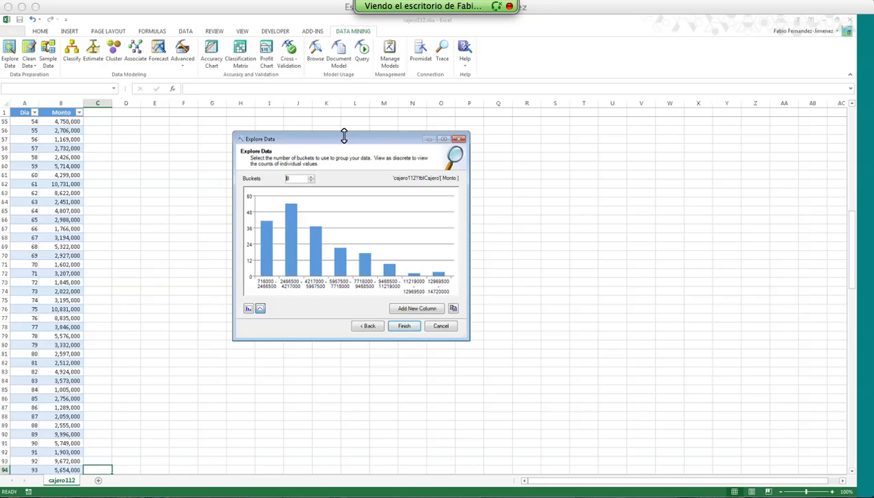
Reduce the number of buckets in the Monto histogram to 1 to compare the groupings.
{"action": "left_click", "coordinate": [454, 309]}
{"action": "left_click", "coordinate": [311, 180]}
{"action": "left_click", "coordinate": [311, 180]}
{"action": "left_click", "coordinate": [311, 181]}
{"action": "left_click", "coordinate": [311, 181]}
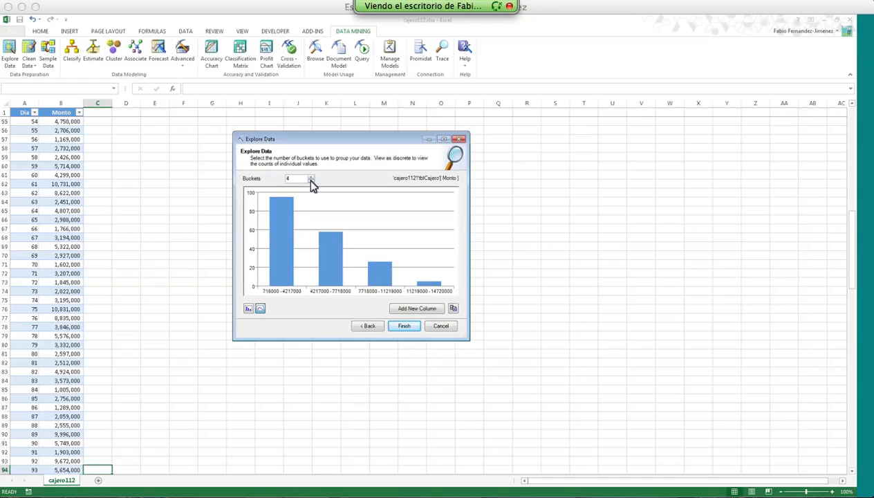
{"action": "left_click", "coordinate": [311, 181]}
{"action": "left_click", "coordinate": [311, 180]}
{"action": "left_click", "coordinate": [311, 181]}
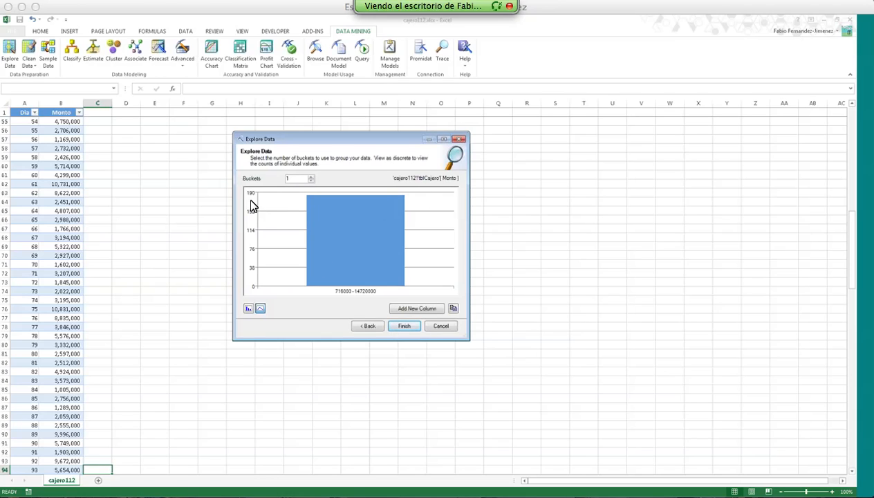
Increase the Monto histogram's bucket count step by step up to 8.
{"action": "left_click", "coordinate": [311, 177]}
{"action": "left_click", "coordinate": [311, 177]}
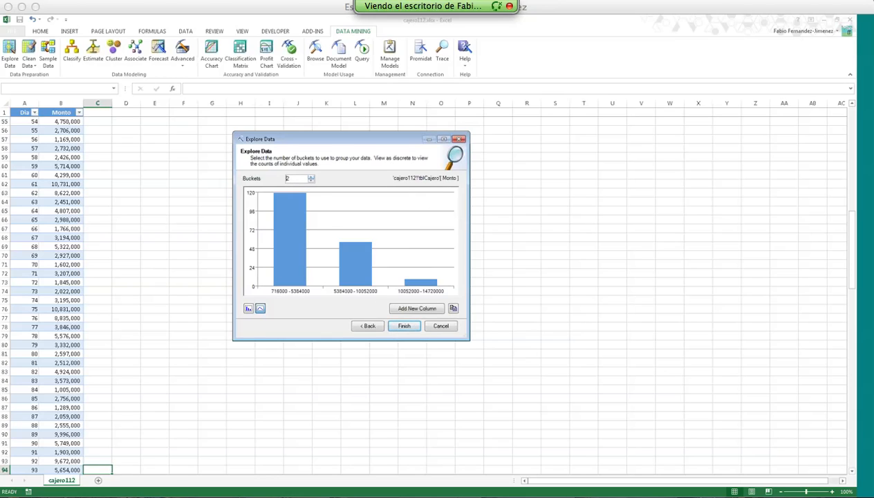
{"action": "left_click", "coordinate": [311, 177]}
{"action": "left_click", "coordinate": [311, 177]}
{"action": "left_click", "coordinate": [311, 177]}
{"action": "left_click", "coordinate": [311, 177]}
{"action": "left_click", "coordinate": [311, 177]}
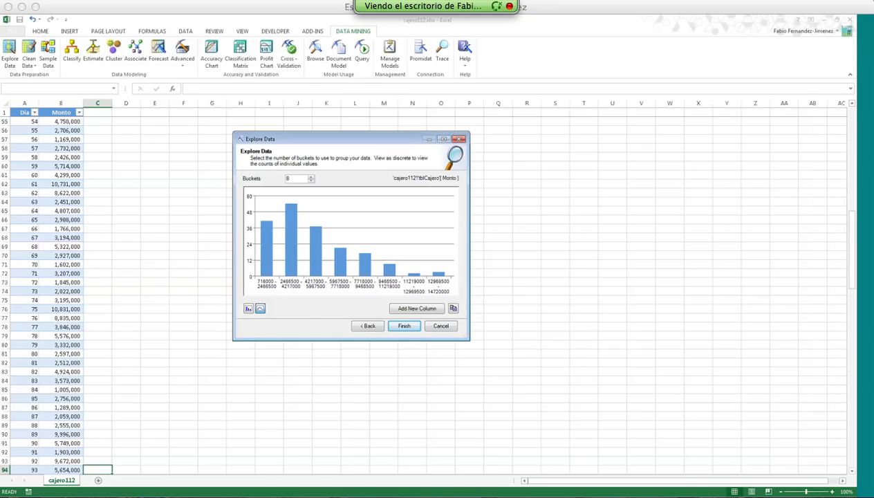
View Monto as discrete values, switch back to the numeric view, and finish the Explore Data wizard.
{"action": "left_click", "coordinate": [248, 309]}
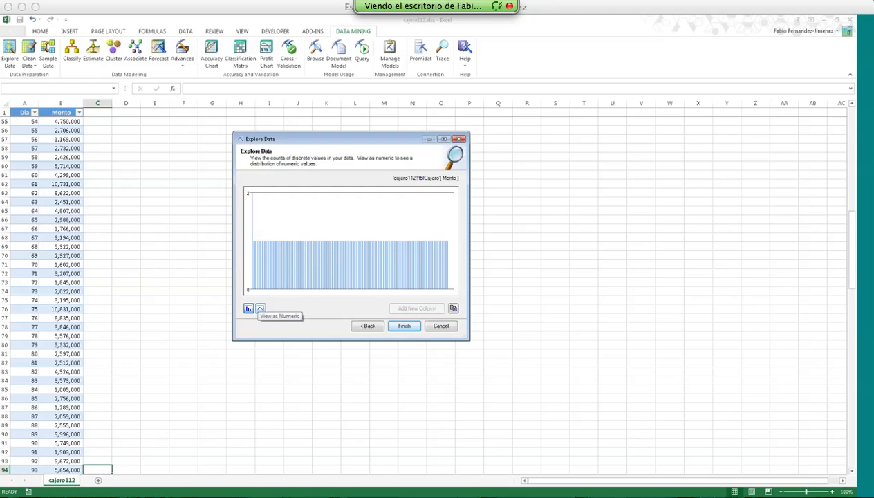
{"action": "left_click", "coordinate": [260, 308]}
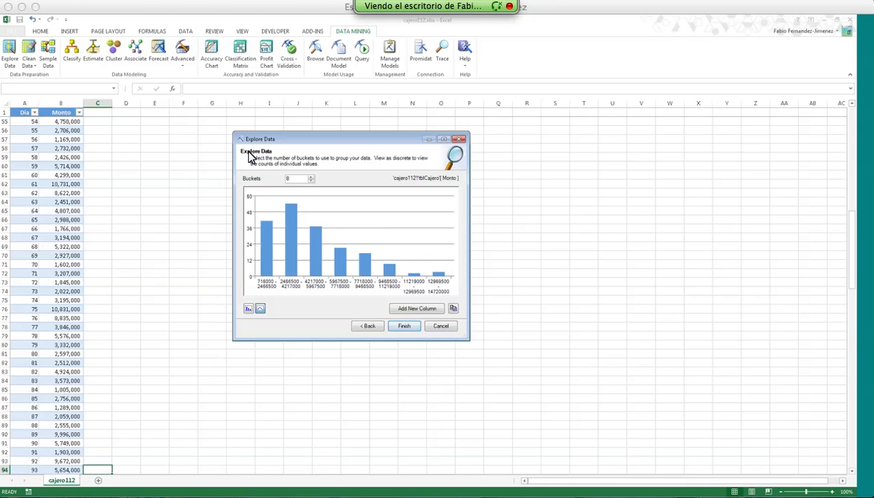
{"action": "left_click", "coordinate": [405, 325]}
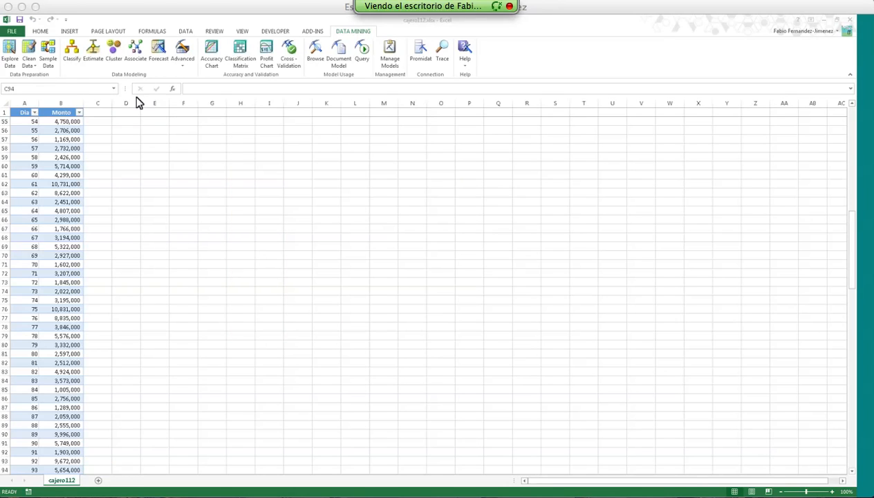
Minimize the workbook and advance the presentation past the Exploración de Datos slides to Transformación de Datos.
{"action": "left_click", "coordinate": [822, 20]}
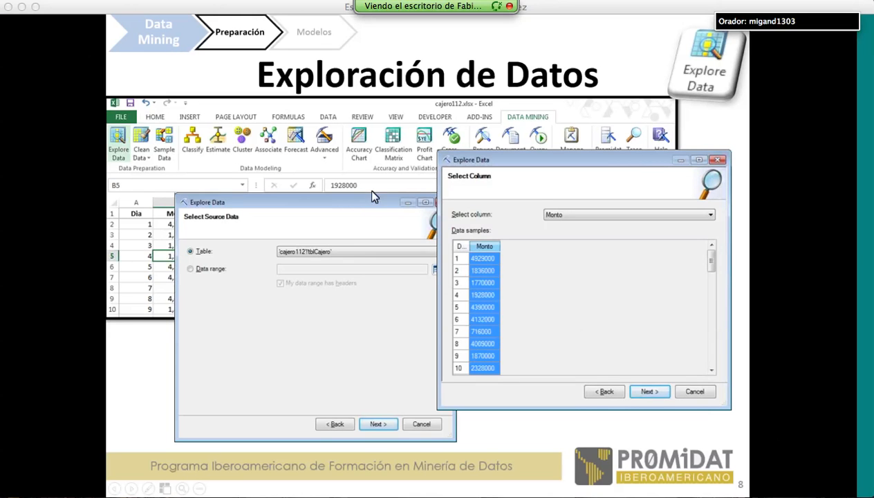
{"action": "key", "text": "Right"}
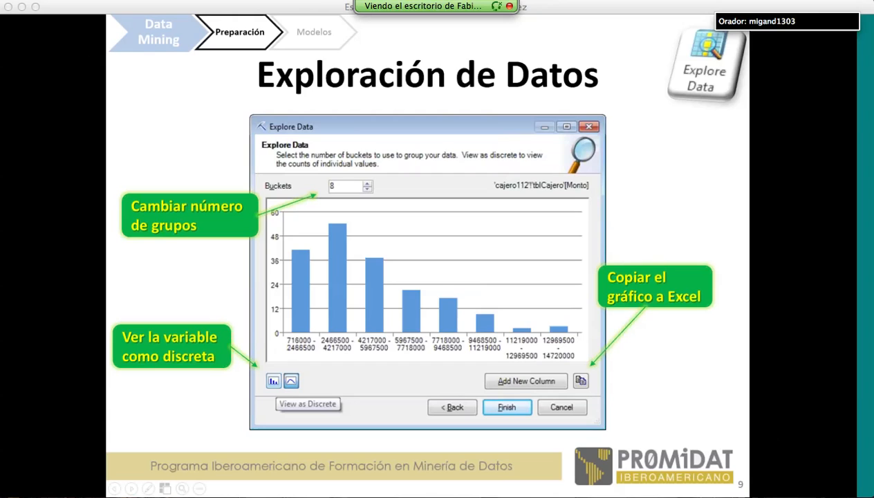
{"action": "key", "text": "Right"}
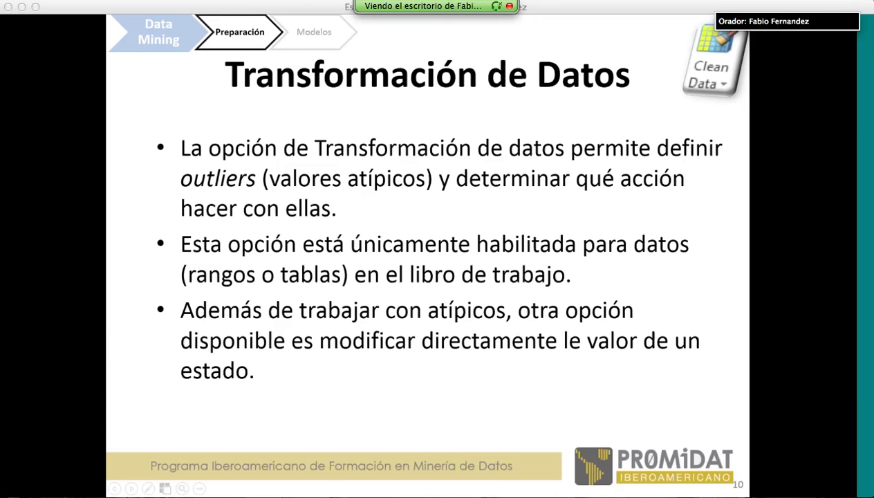
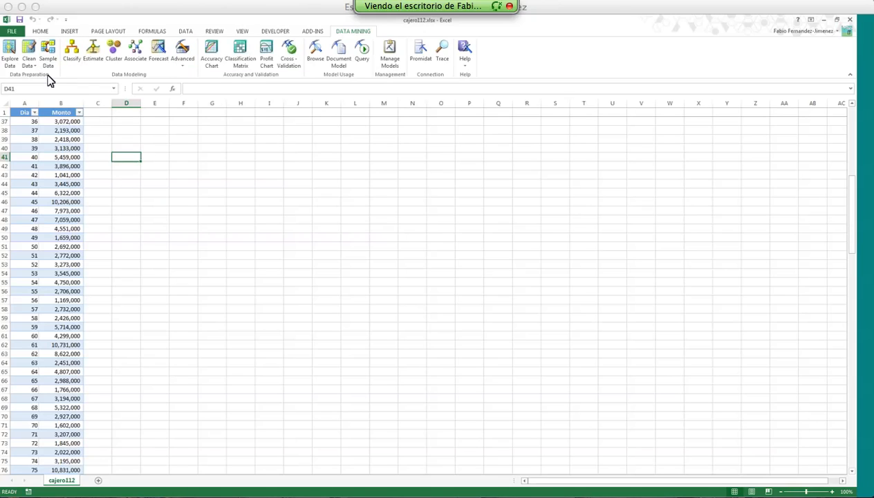
Start the Outliers data-cleaning wizard and accept the tblCajero table as its source data.
{"action": "left_click", "coordinate": [31, 64]}
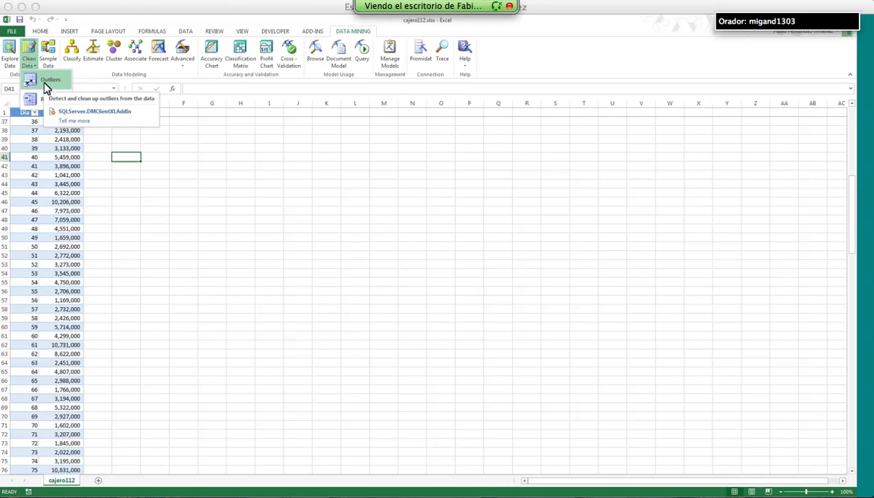
{"action": "left_click", "coordinate": [43, 82]}
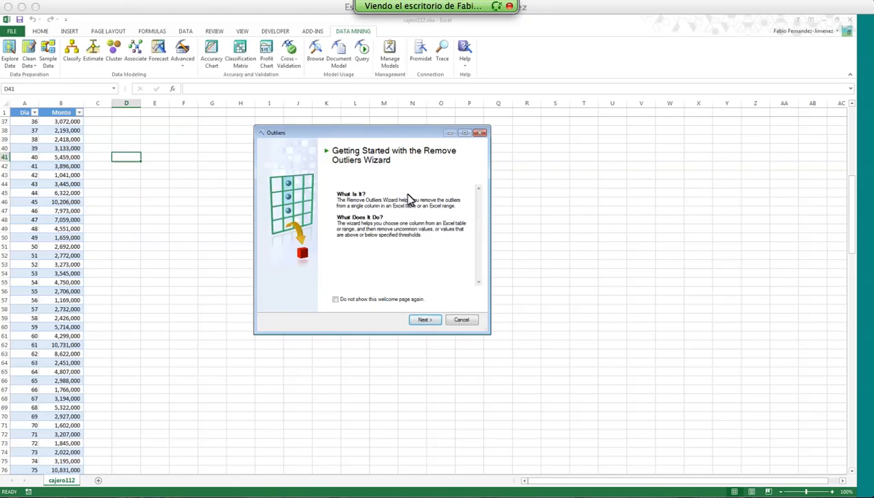
{"action": "left_click", "coordinate": [424, 320]}
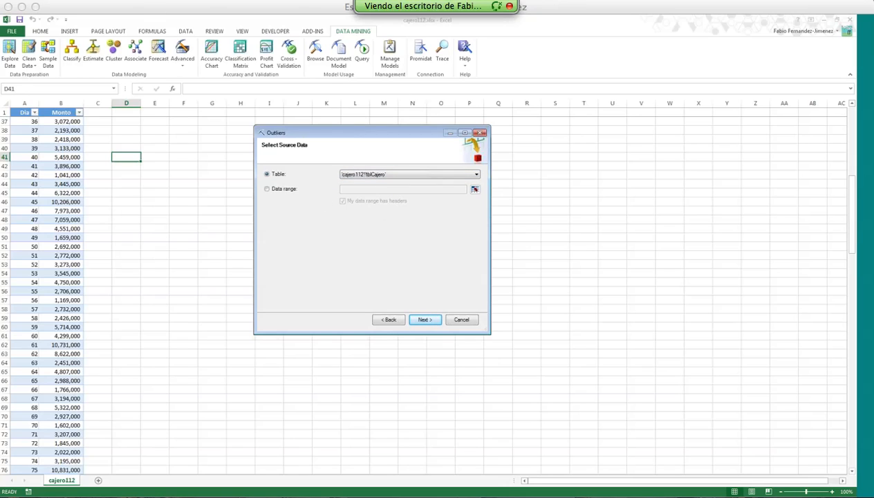
{"action": "left_click", "coordinate": [419, 320]}
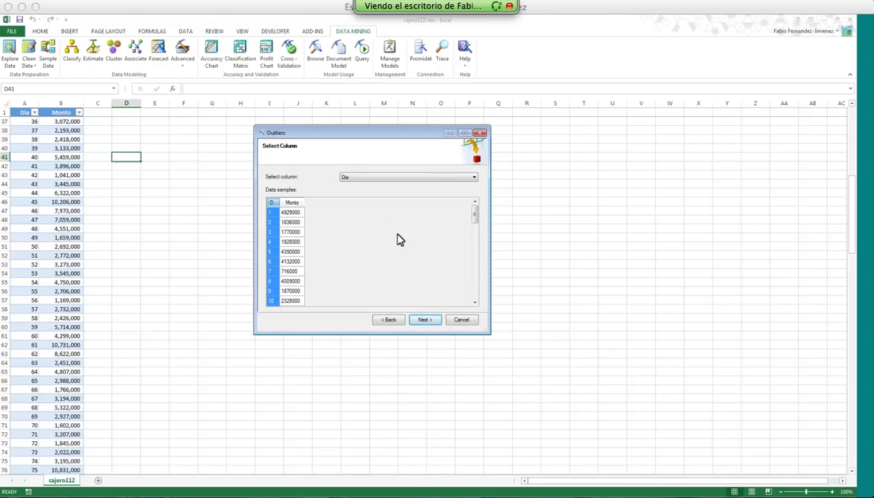
Choose Monto as the column to clean of outliers and proceed to the threshold settings.
{"action": "left_click", "coordinate": [374, 178]}
{"action": "left_click", "coordinate": [379, 192]}
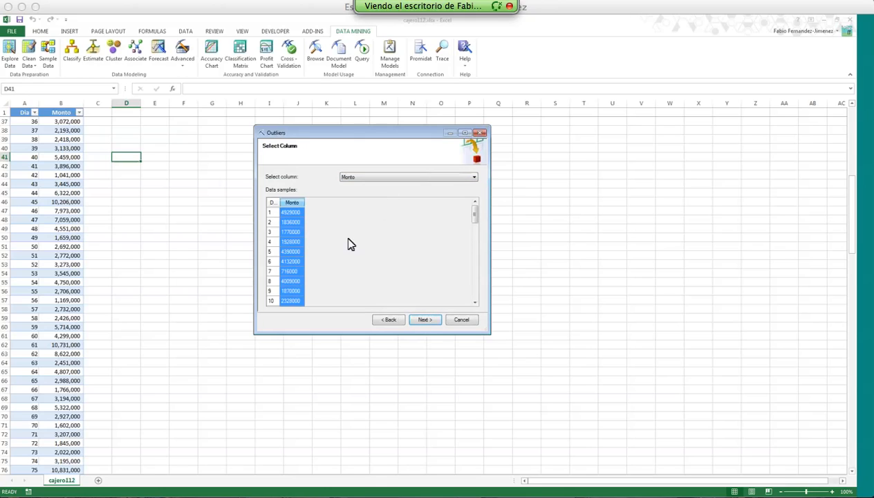
{"action": "left_click", "coordinate": [423, 319]}
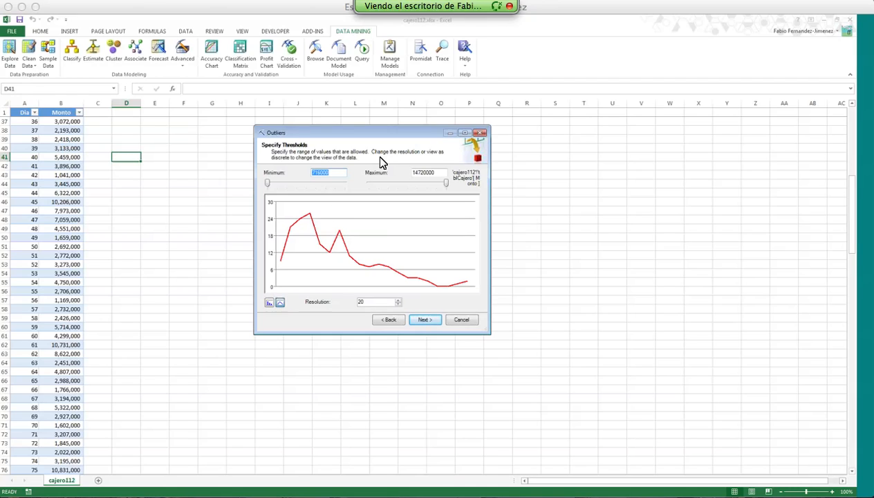
Lower the maximum threshold for Monto to 10753367, recheck the thresholds, and proceed to outlier handling.
{"action": "left_click", "coordinate": [336, 175]}
{"action": "left_click_drag", "start_coordinate": [437, 174], "coordinate": [410, 178]}
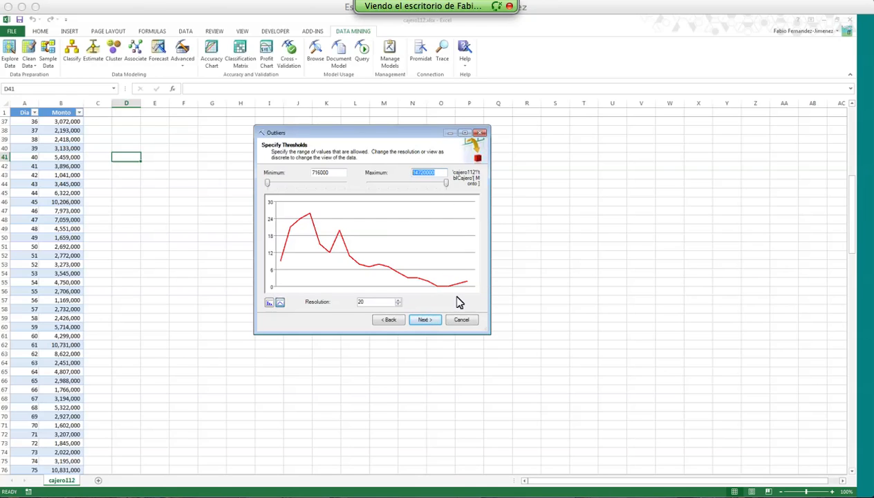
{"action": "mouse_move", "coordinate": [446, 184]}
{"action": "left_mouse_down"}
{"action": "mouse_move", "coordinate": [434, 186]}
{"action": "mouse_move", "coordinate": [439, 193]}
{"action": "mouse_move", "coordinate": [423, 190]}
{"action": "left_mouse_up"}
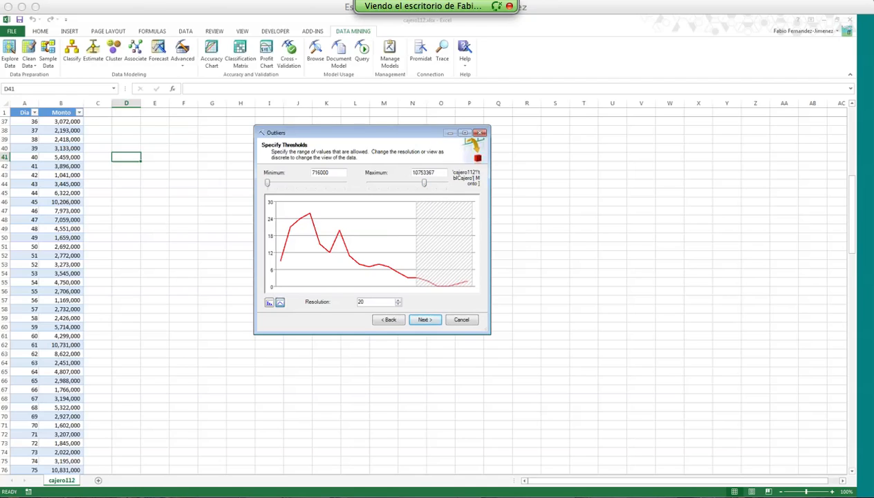
{"action": "mouse_move", "coordinate": [269, 186]}
{"action": "left_mouse_down"}
{"action": "mouse_move", "coordinate": [283, 186]}
{"action": "mouse_move", "coordinate": [269, 187]}
{"action": "left_mouse_up"}
{"action": "left_click", "coordinate": [424, 320]}
{"action": "left_click_drag", "start_coordinate": [336, 143], "coordinate": [361, 139]}
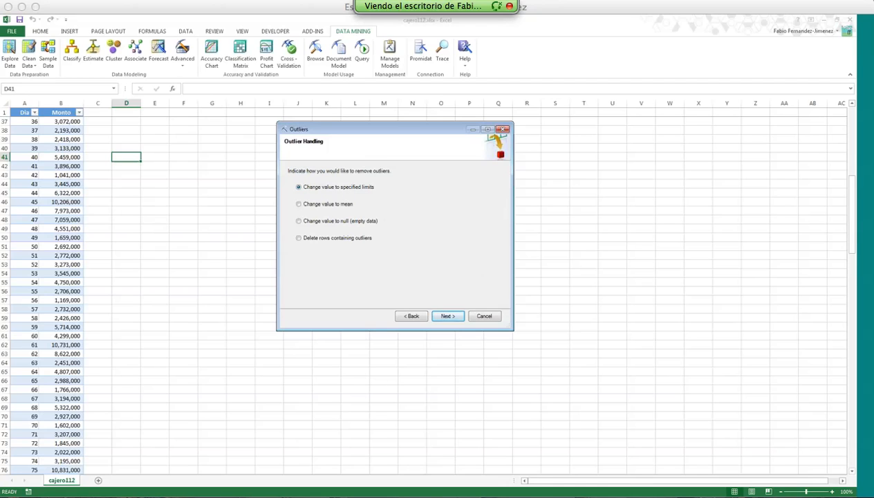
{"action": "left_click", "coordinate": [408, 317]}
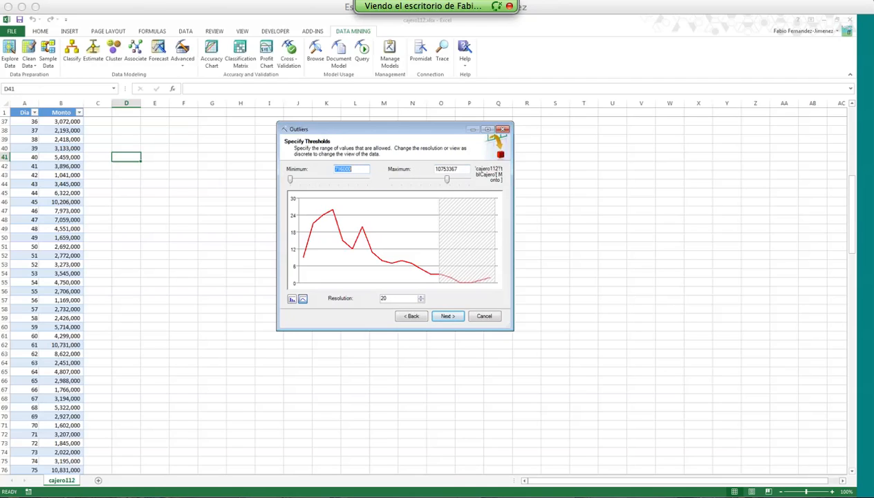
{"action": "left_click", "coordinate": [440, 316]}
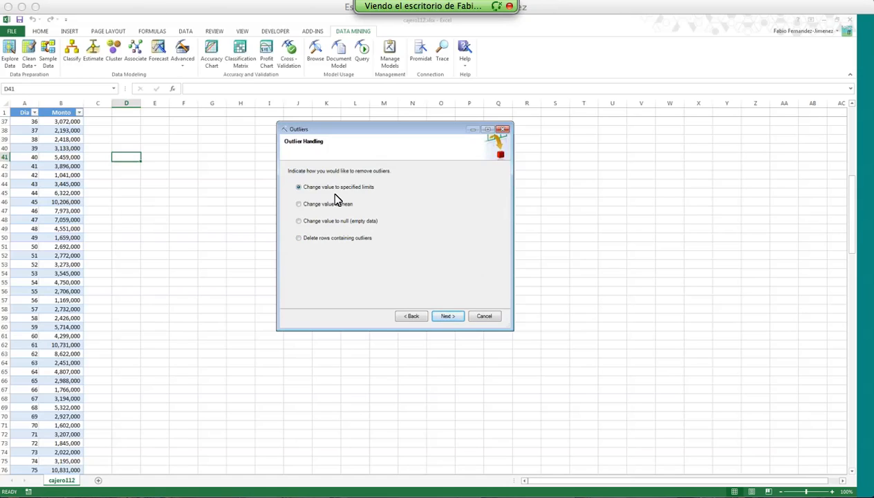
Apply the change of outliers to the specified limits as a new column in the current worksheet, and widen column C to fit its values.
{"action": "left_click", "coordinate": [446, 315]}
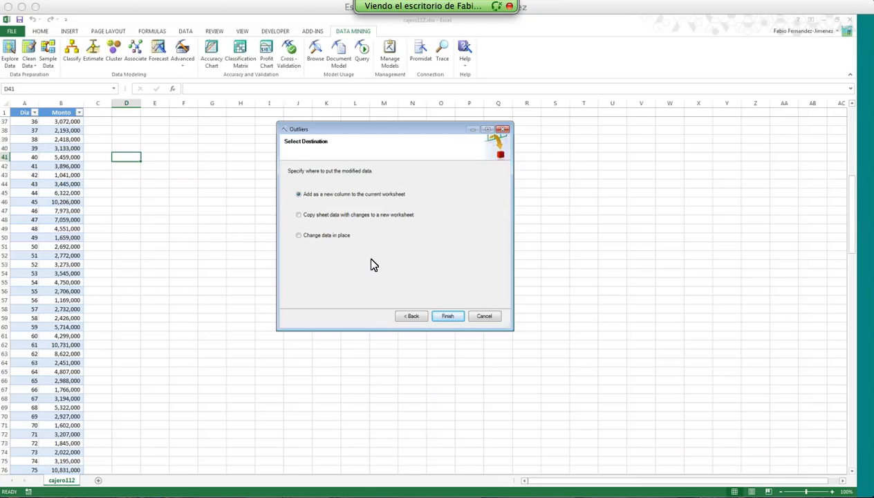
{"action": "left_click", "coordinate": [446, 317]}
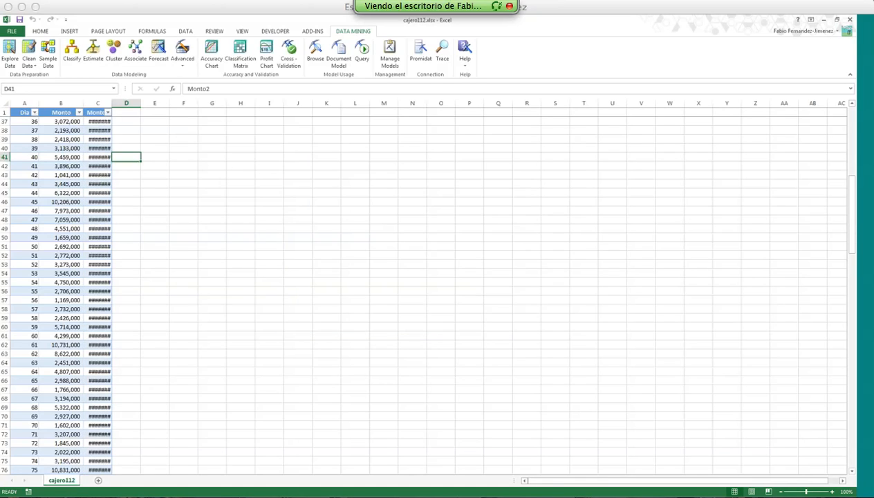
{"action": "left_click_drag", "start_coordinate": [115, 103], "coordinate": [127, 103]}
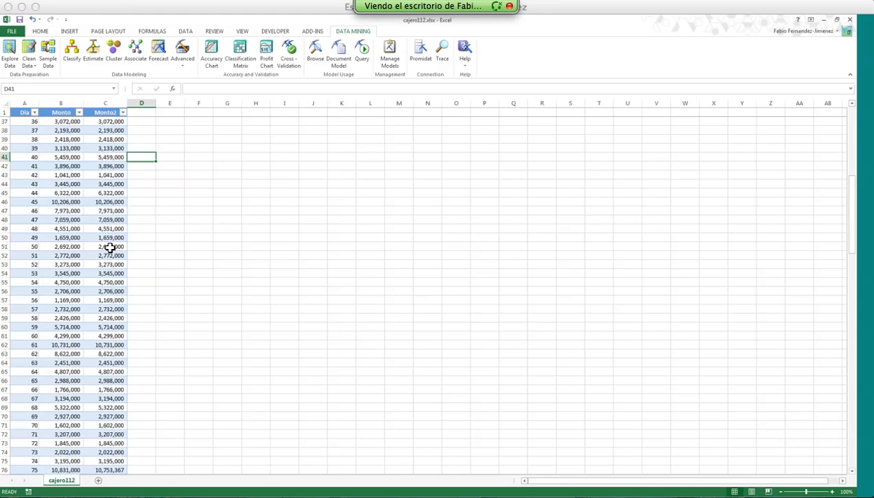
Highlight the row for Dia 138 (A139:C139) in yellow and compare its Monto and Monto2 values.
{"action": "scroll", "coordinate": [112, 254], "scroll_direction": "down", "scroll_amount": 5}
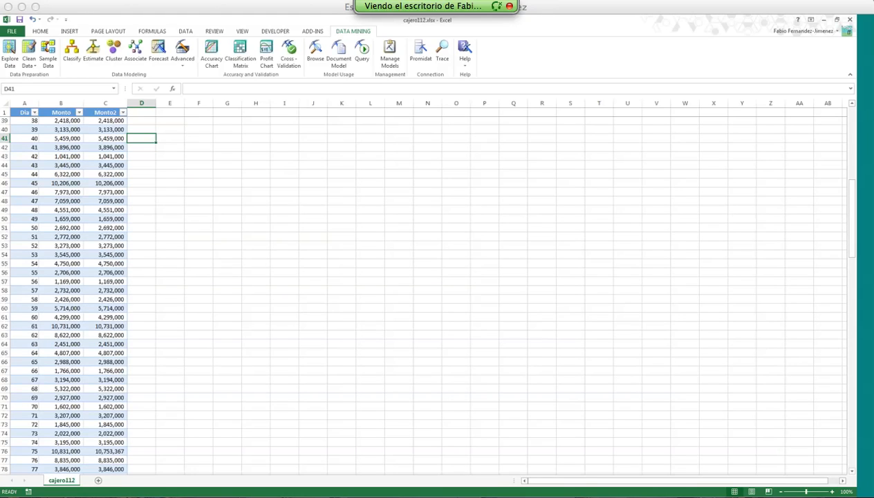
{"action": "scroll", "coordinate": [114, 270], "scroll_direction": "down", "scroll_amount": 20}
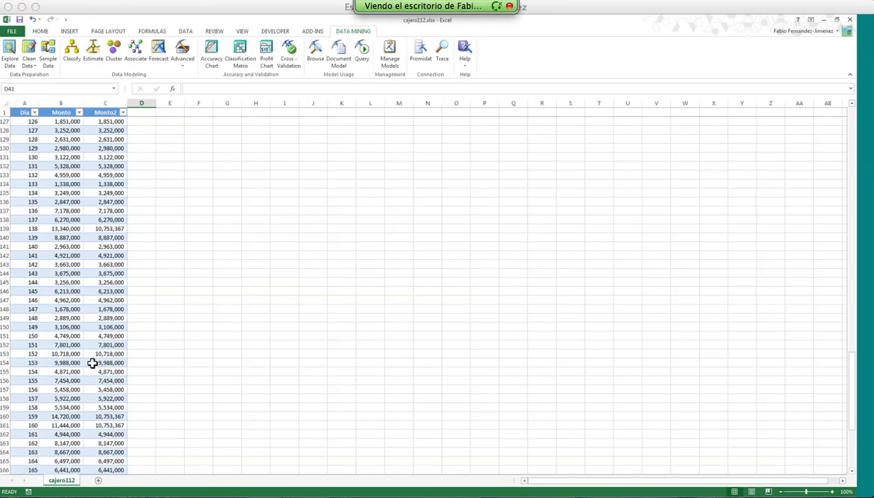
{"action": "left_click", "coordinate": [103, 228]}
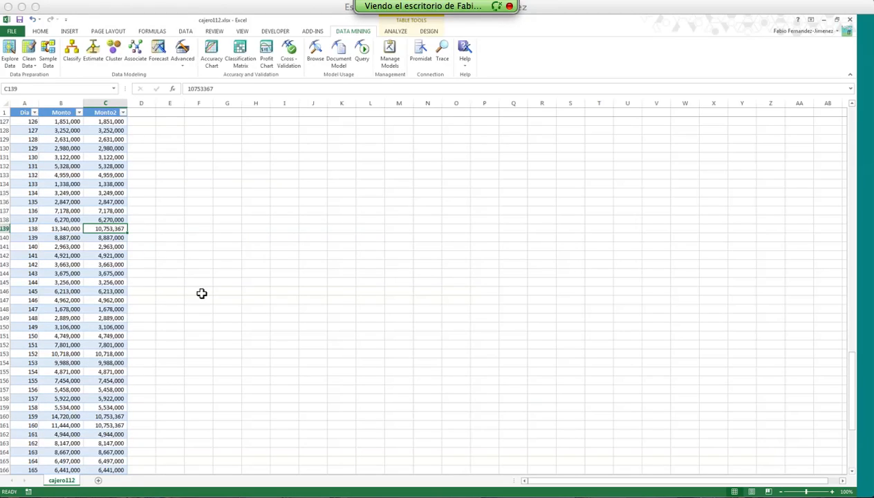
{"action": "left_click_drag", "start_coordinate": [22, 228], "coordinate": [104, 229]}
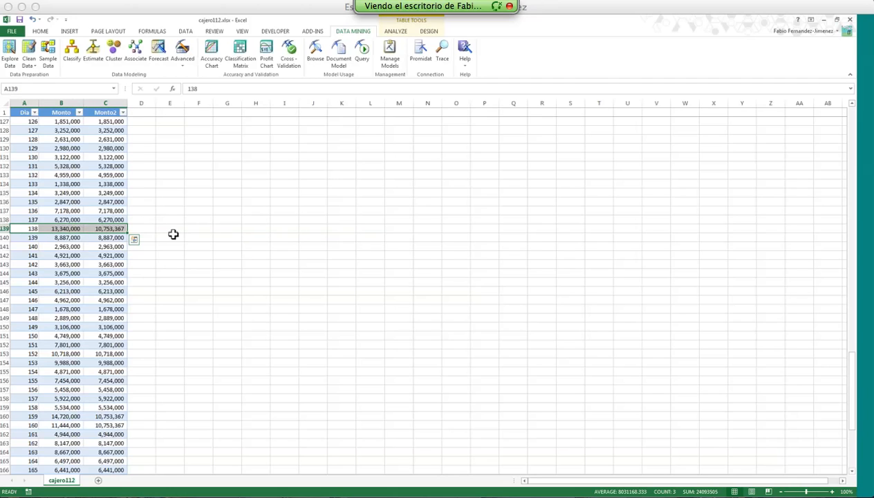
{"action": "scroll", "coordinate": [171, 234], "scroll_direction": "up", "scroll_amount": 1}
{"action": "scroll", "coordinate": [172, 233], "scroll_direction": "up", "scroll_amount": 4}
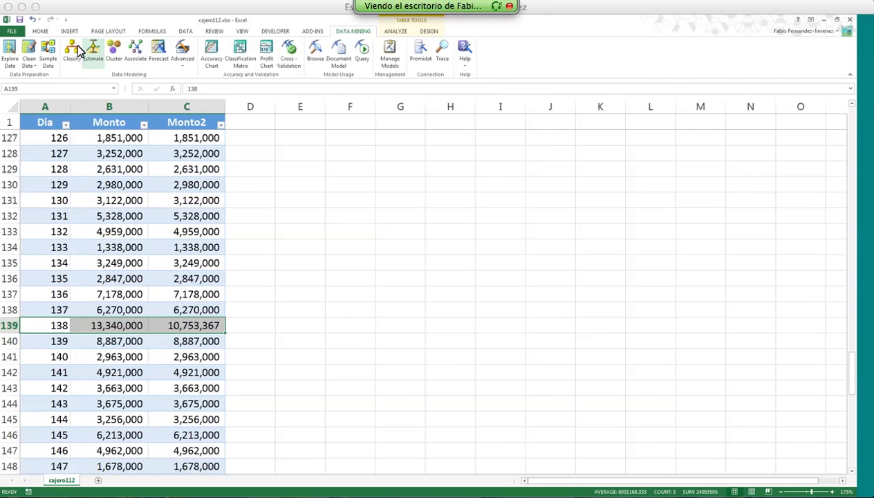
{"action": "scroll", "coordinate": [125, 52], "scroll_direction": "up", "scroll_amount": 9}
{"action": "left_click", "coordinate": [135, 61]}
{"action": "left_click", "coordinate": [200, 312]}
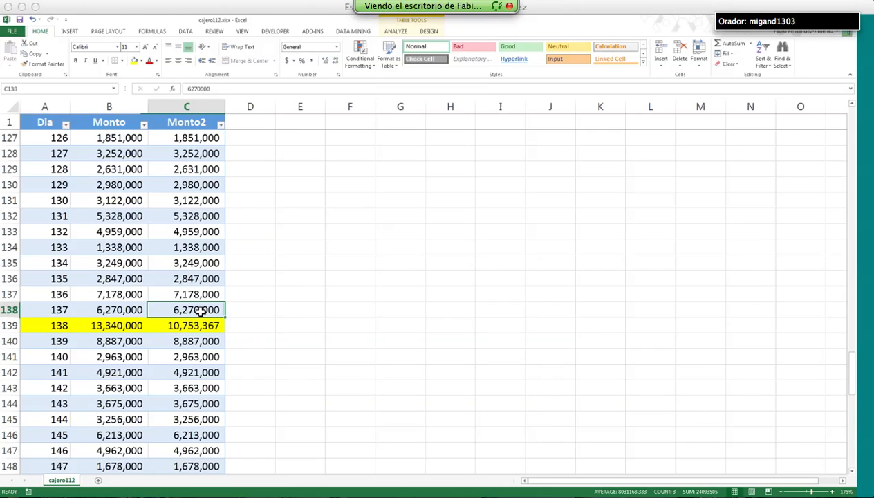
{"action": "left_click", "coordinate": [201, 324]}
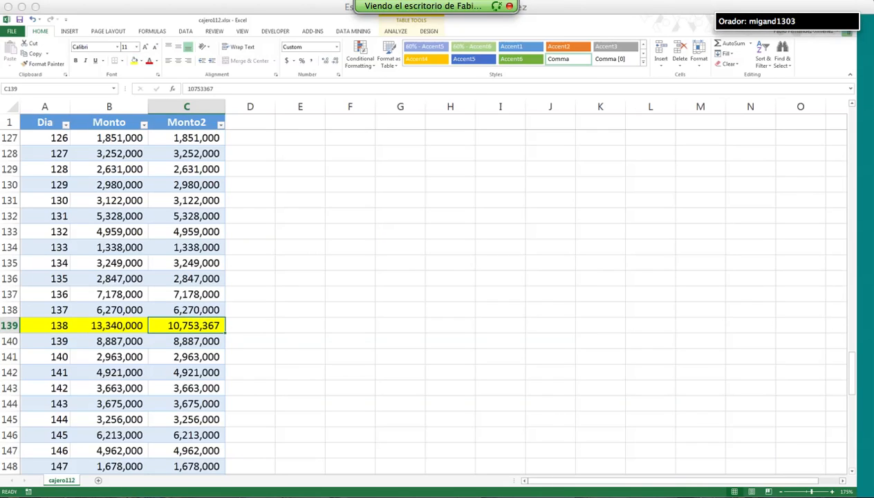
{"action": "left_click", "coordinate": [127, 321]}
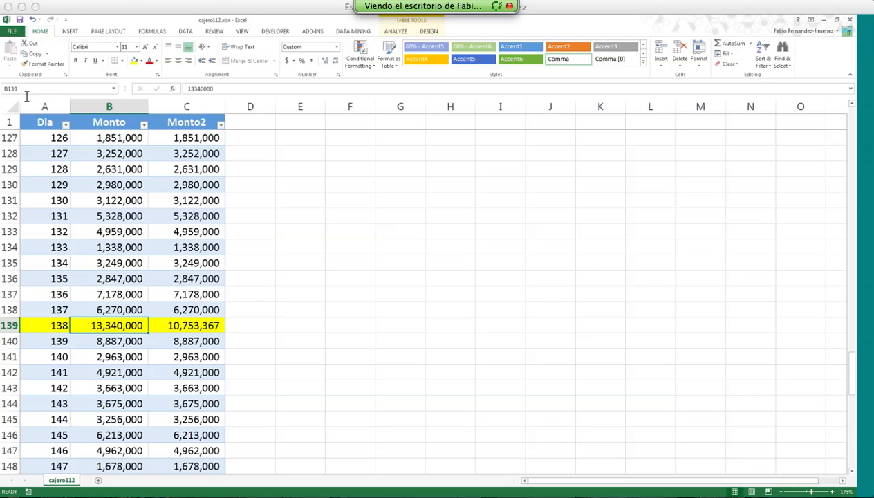
{"action": "key", "text": "alt+Tab"}
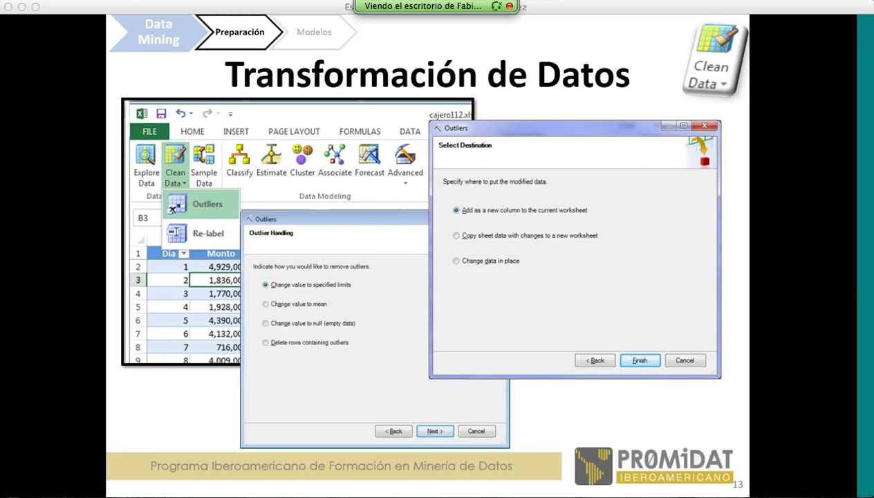
{"action": "key", "text": "Right"}
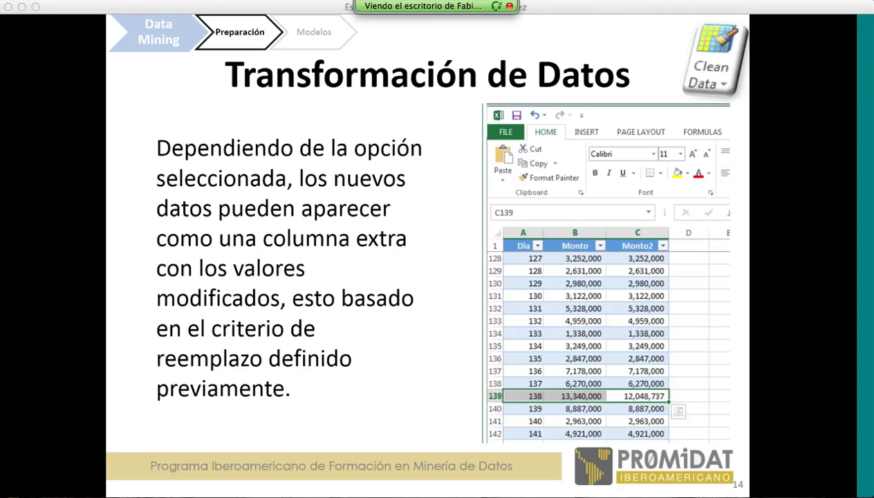
{"action": "key", "text": "Right"}
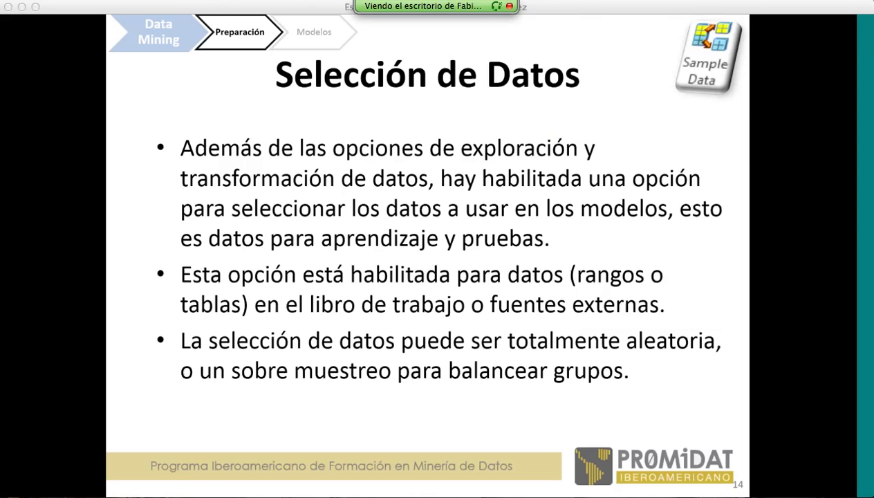
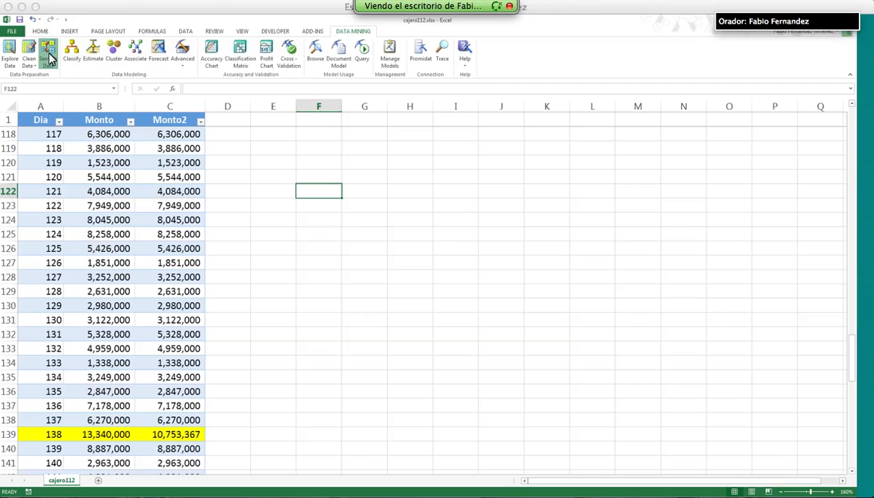
Inspect the Sample Data wizard's external data source option and the Promidat tables in its query editor, and close the wizard.
{"action": "left_click", "coordinate": [48, 52]}
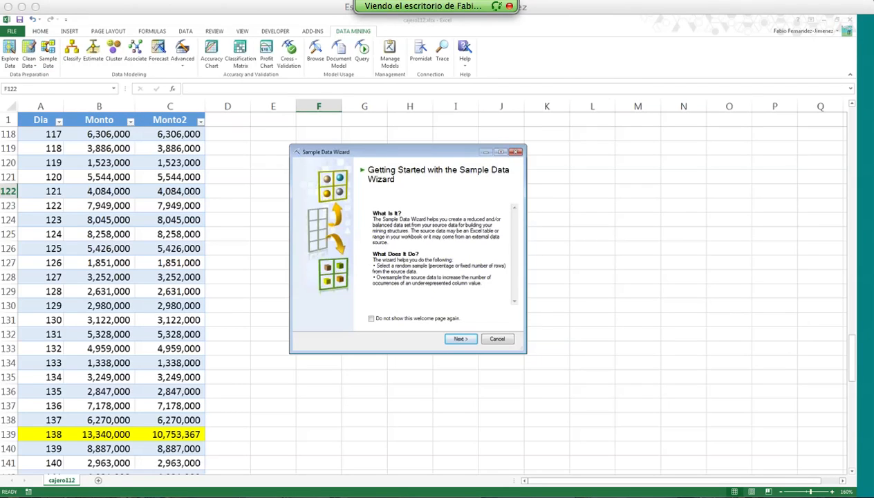
{"action": "left_click", "coordinate": [462, 339]}
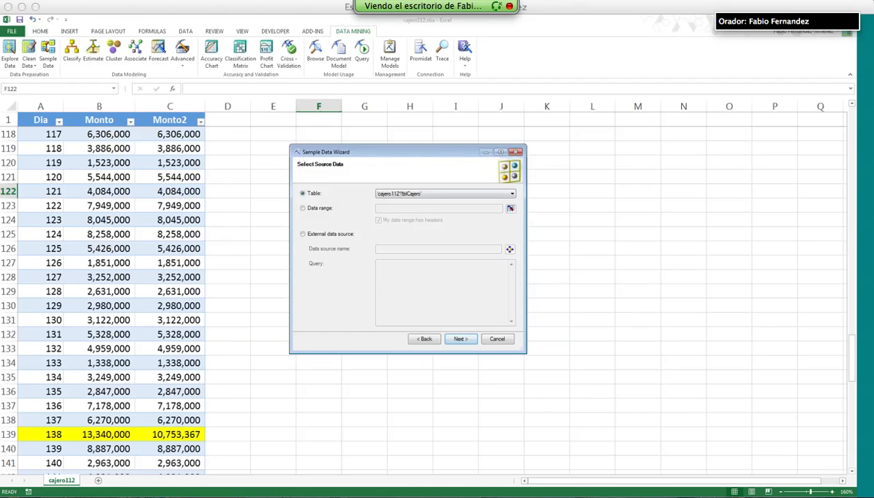
{"action": "left_click_drag", "start_coordinate": [367, 152], "coordinate": [355, 133]}
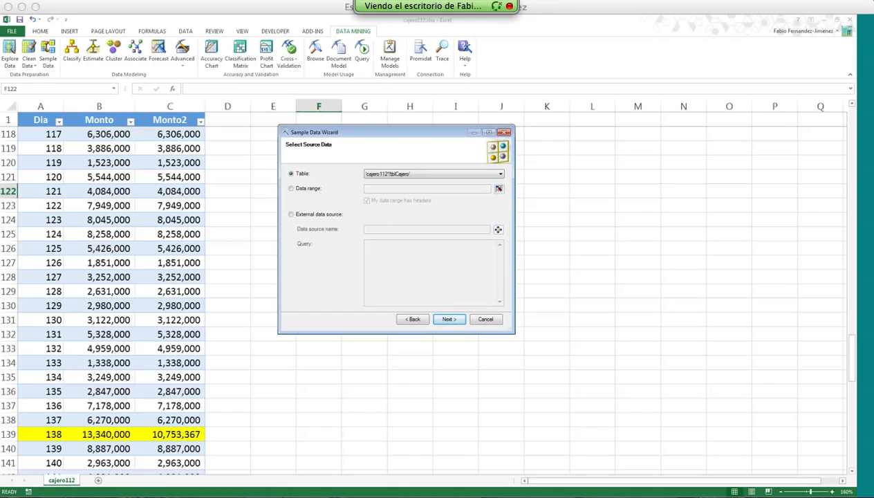
{"action": "left_click", "coordinate": [316, 219]}
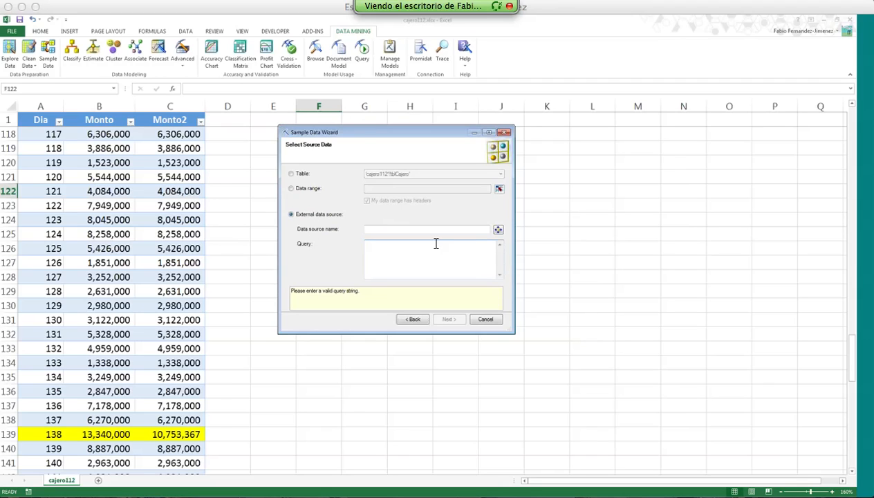
{"action": "left_click", "coordinate": [498, 230]}
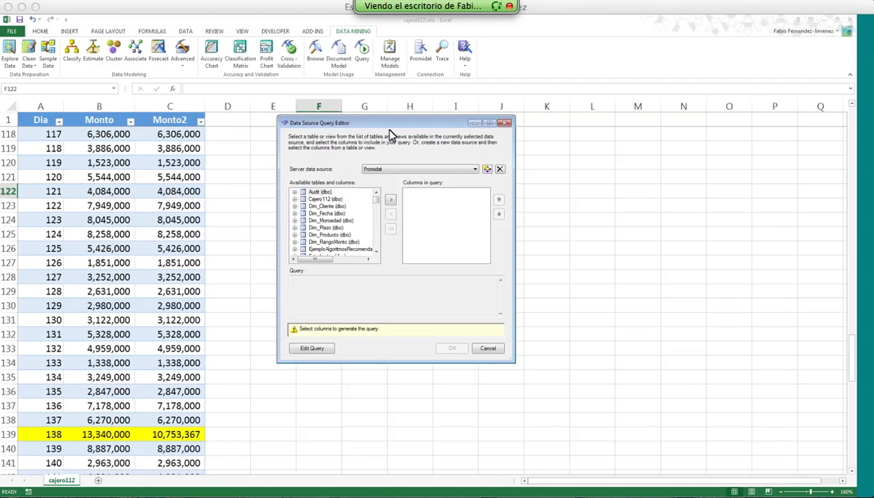
{"action": "left_click_drag", "start_coordinate": [453, 132], "coordinate": [572, 132]}
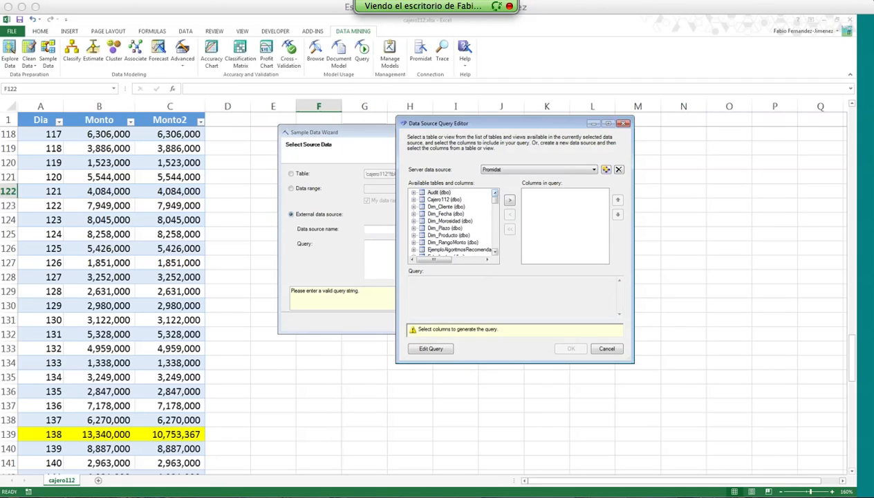
{"action": "mouse_move", "coordinate": [495, 201]}
{"action": "left_mouse_down"}
{"action": "mouse_move", "coordinate": [497, 225]}
{"action": "mouse_move", "coordinate": [497, 197]}
{"action": "left_mouse_up"}
{"action": "left_click", "coordinate": [493, 170]}
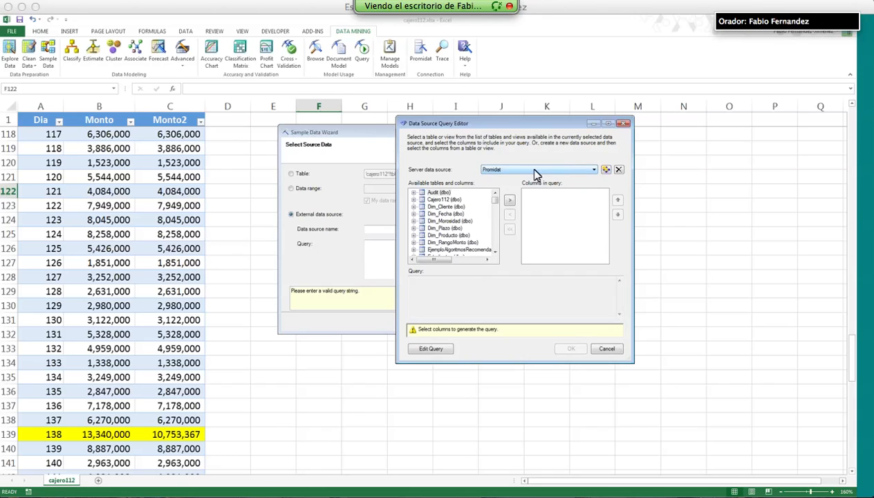
{"action": "left_click", "coordinate": [606, 349]}
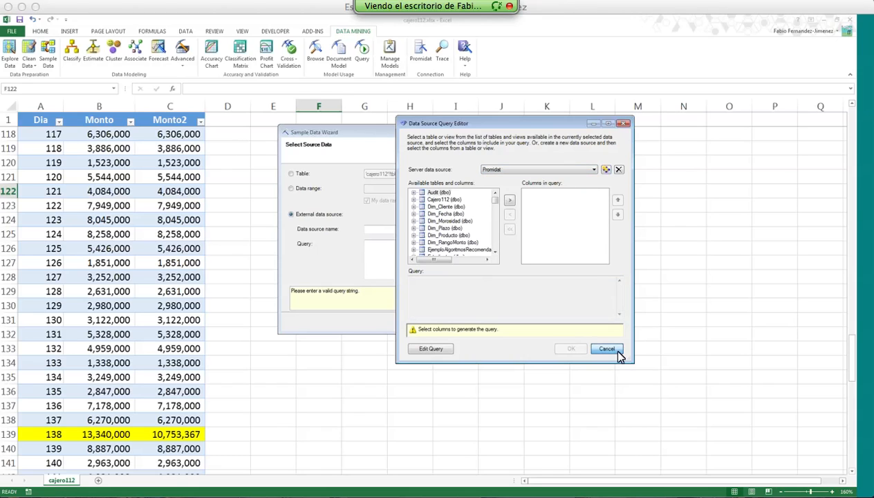
{"action": "key", "text": "Escape"}
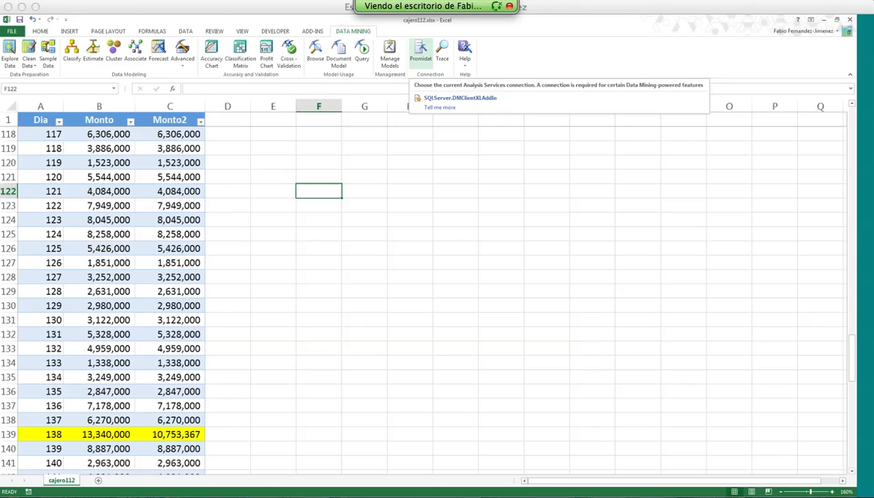
Check the current Analysis Services connection, locate the Promidat data source in SQL Server Management Studio, and return to Excel.
{"action": "left_click", "coordinate": [422, 61]}
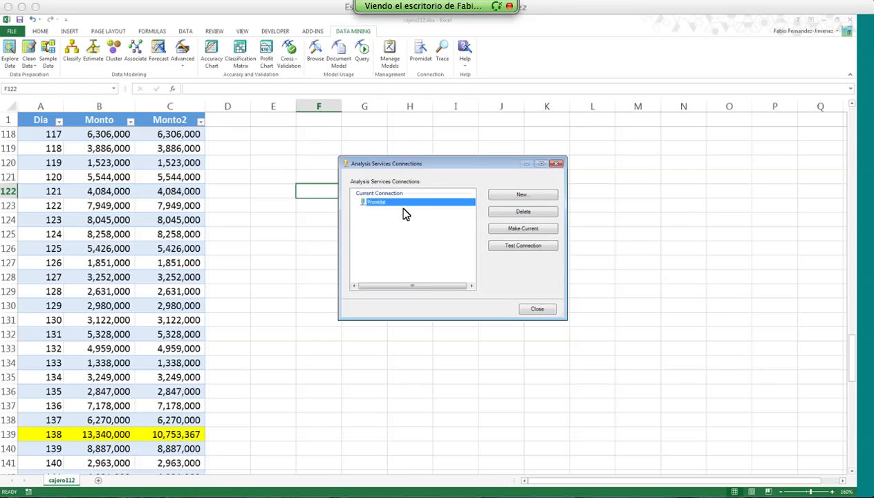
{"action": "left_click", "coordinate": [541, 310]}
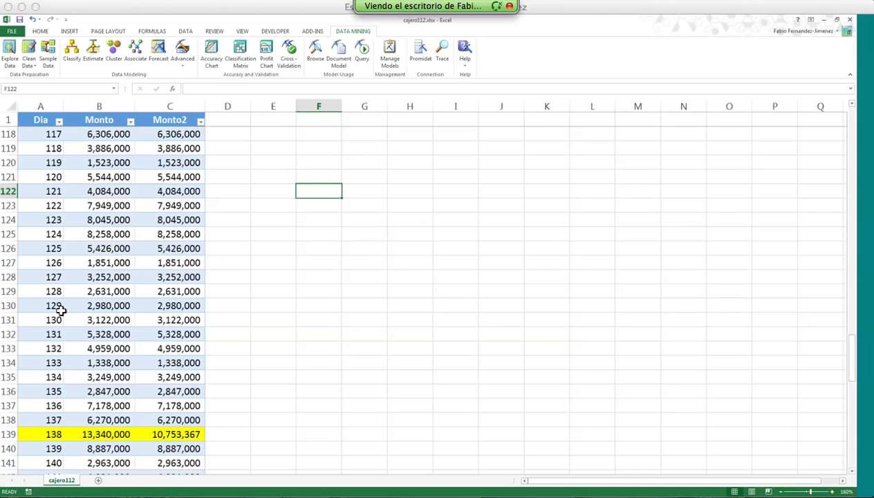
{"action": "key", "text": "alt+Tab"}
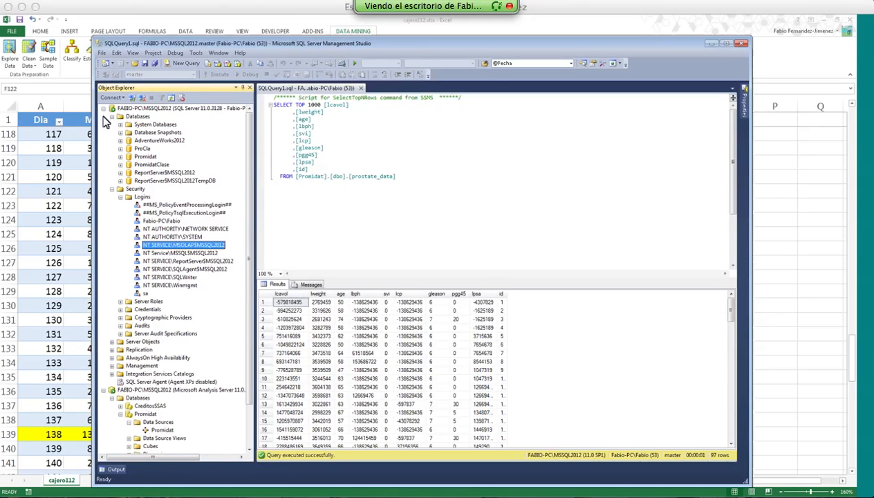
{"action": "left_click", "coordinate": [104, 109]}
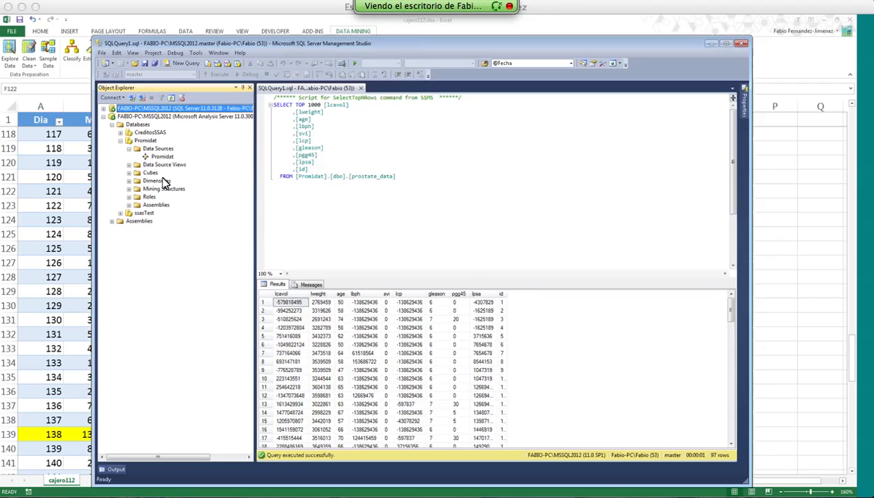
{"action": "left_click", "coordinate": [138, 141]}
{"action": "left_click", "coordinate": [157, 158]}
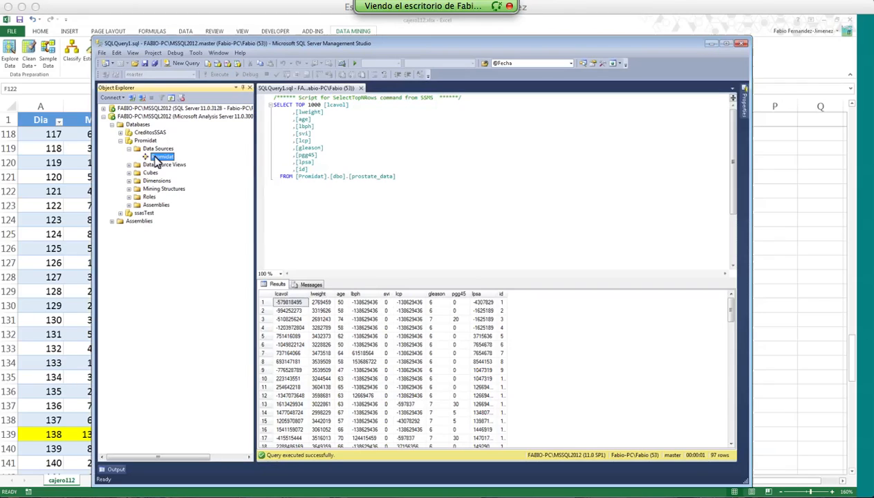
{"action": "left_click", "coordinate": [192, 21]}
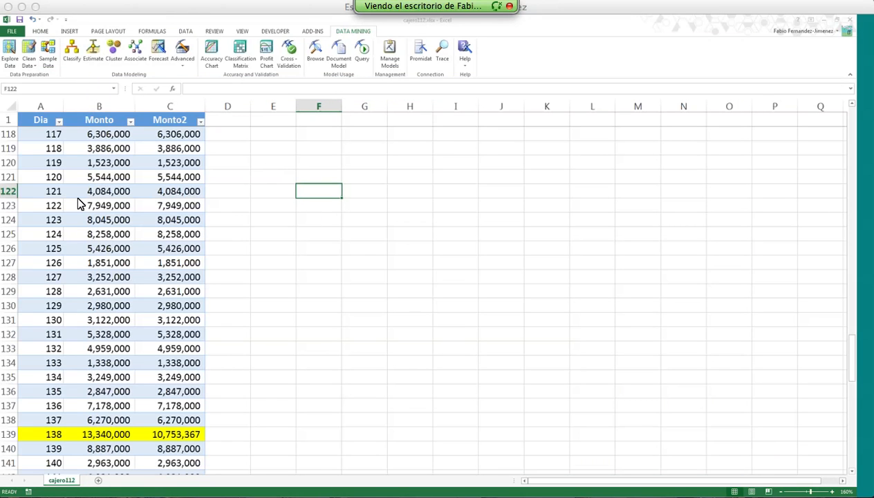
Restart the Sample Data wizard and use the data range A1:C185 with headers on cajero112 as the source.
{"action": "left_click", "coordinate": [490, 305]}
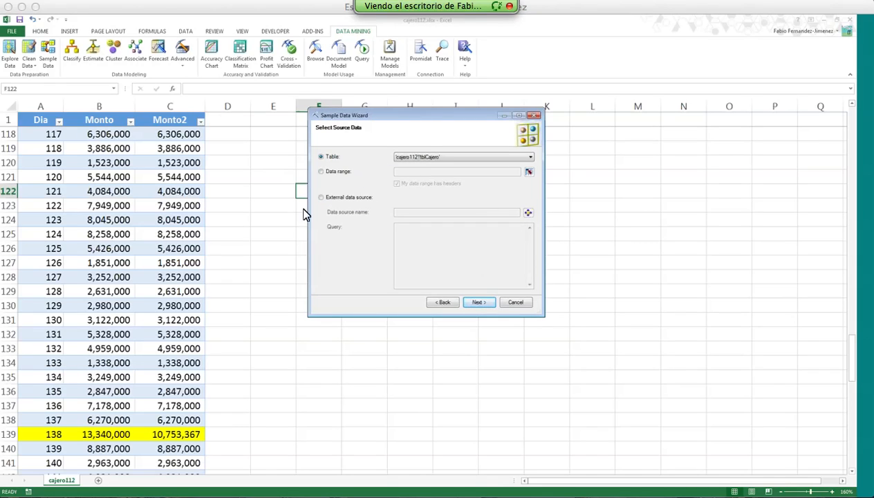
{"action": "left_click", "coordinate": [338, 173]}
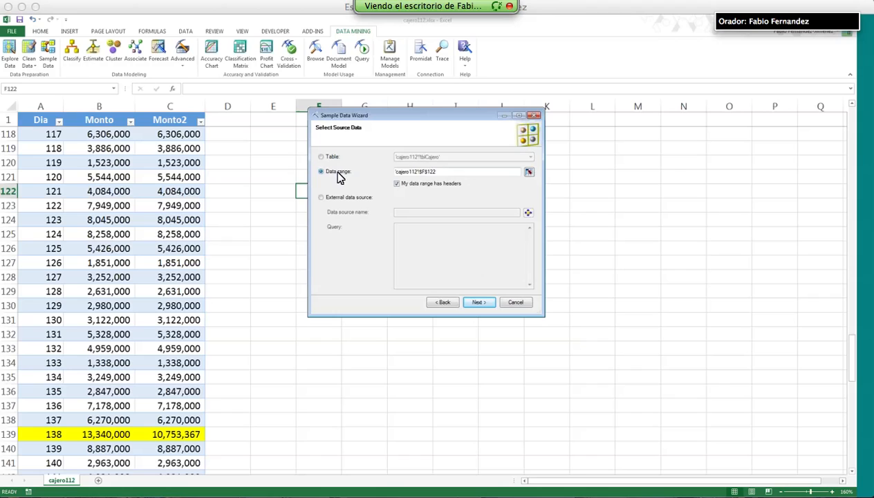
{"action": "left_click", "coordinate": [529, 175]}
{"action": "left_click_drag", "start_coordinate": [42, 121], "coordinate": [148, 122]}
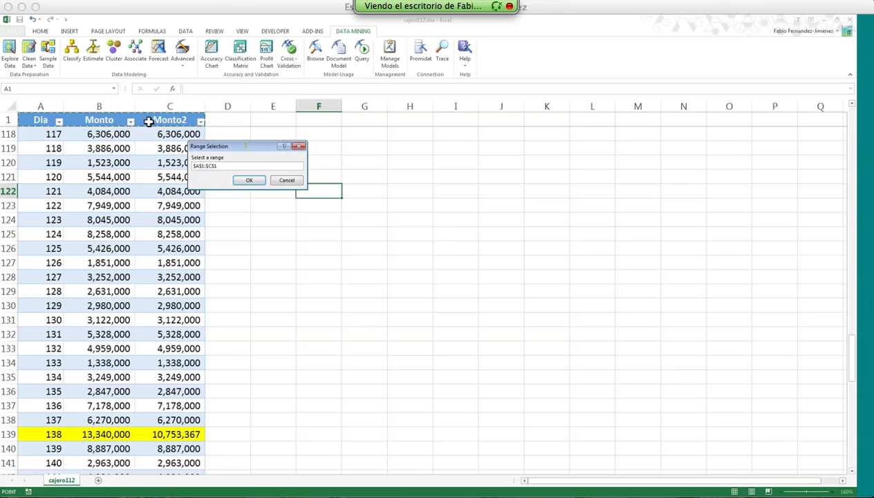
{"action": "key", "text": "ctrl+shift+Down"}
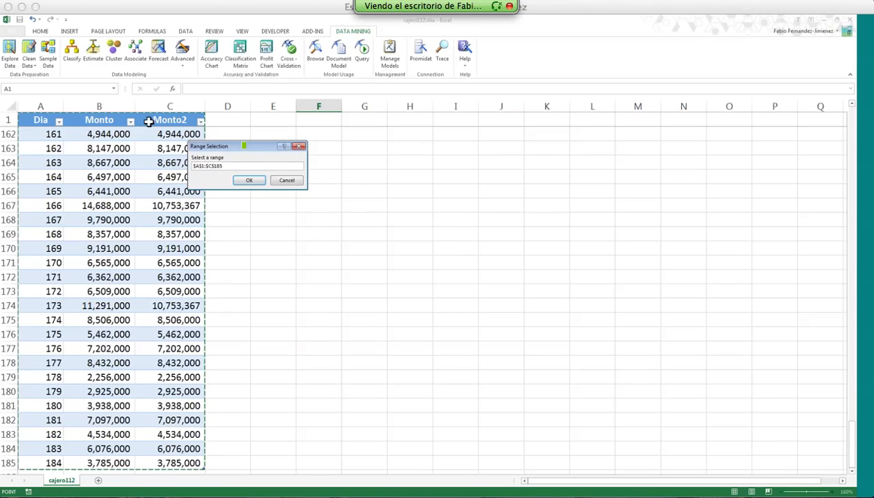
{"action": "left_click", "coordinate": [249, 180]}
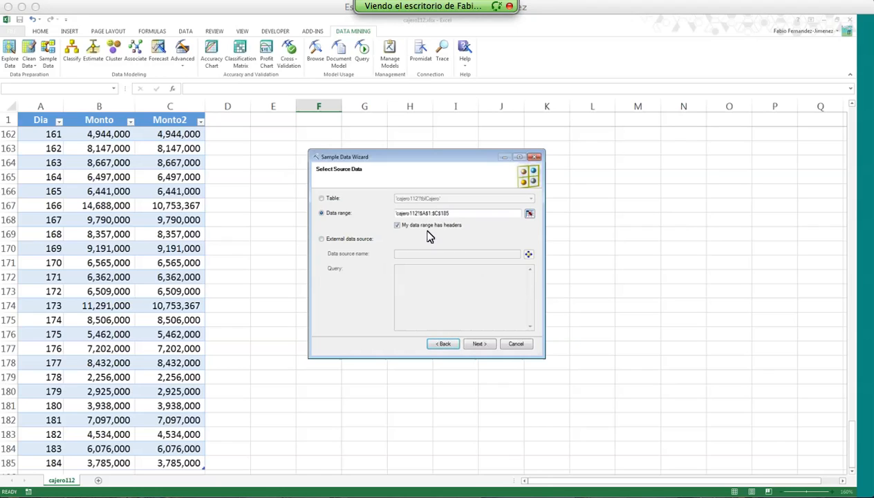
{"action": "left_click", "coordinate": [479, 343]}
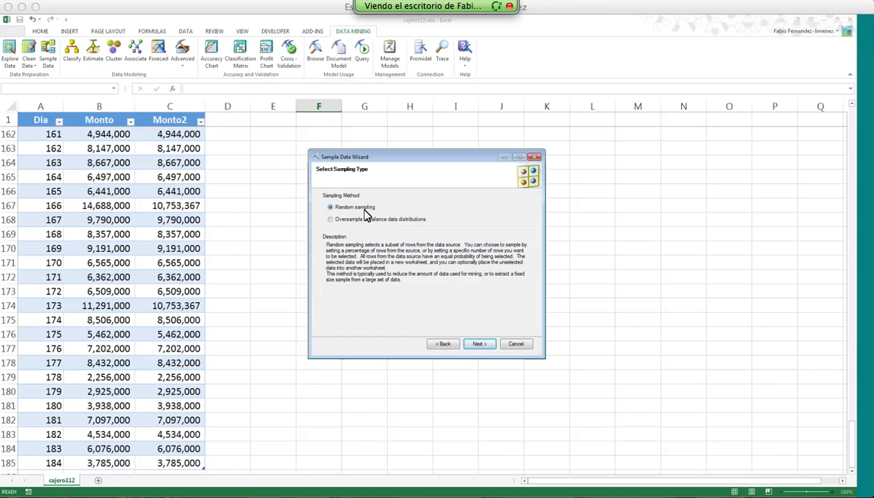
Use random sampling and set the sample size to 75 percent of the rows.
{"action": "left_click", "coordinate": [482, 345]}
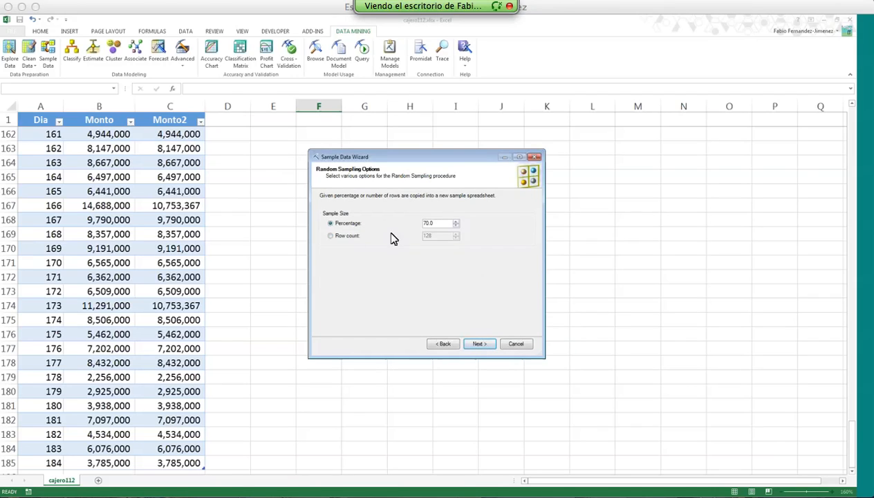
{"action": "left_click", "coordinate": [336, 236]}
{"action": "left_click", "coordinate": [350, 224]}
{"action": "left_click", "coordinate": [352, 236]}
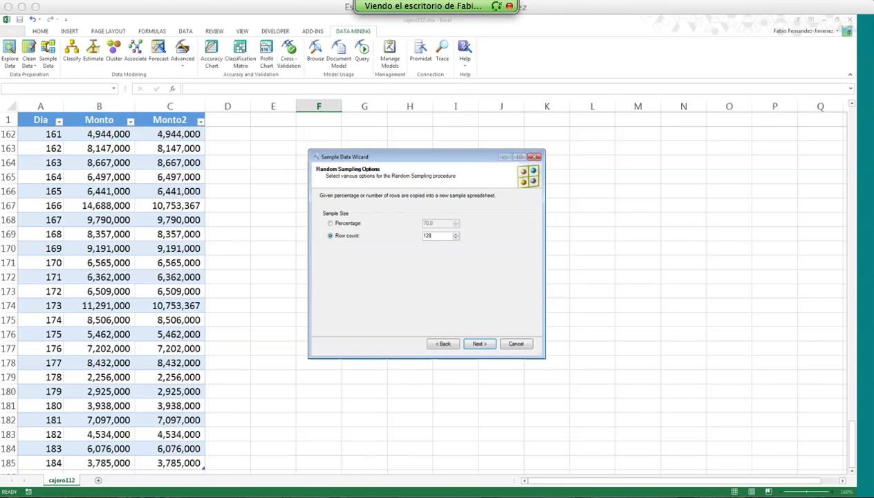
{"action": "left_click", "coordinate": [345, 222]}
{"action": "left_click", "coordinate": [456, 226]}
{"action": "left_click", "coordinate": [456, 226]}
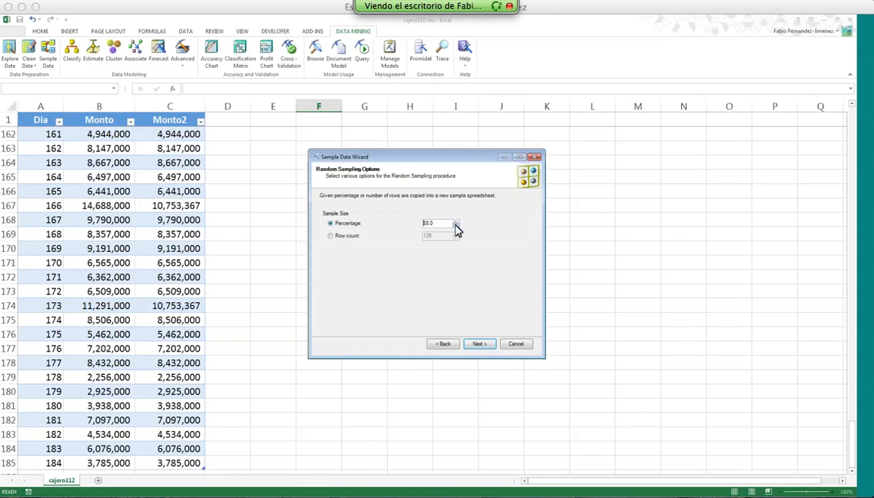
{"action": "left_click", "coordinate": [456, 225]}
{"action": "left_click", "coordinate": [456, 225]}
{"action": "left_click", "coordinate": [456, 225]}
{"action": "left_click", "coordinate": [456, 226]}
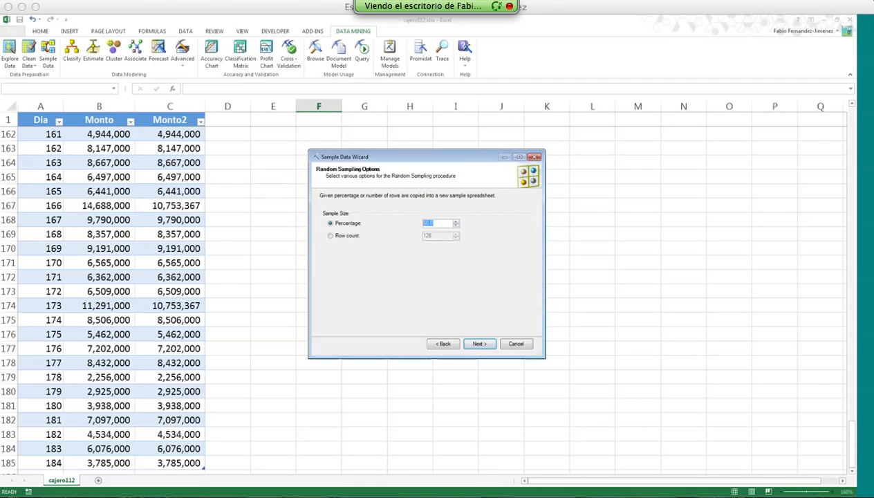
{"action": "type", "text": "75"}
{"action": "left_click", "coordinate": [480, 344]}
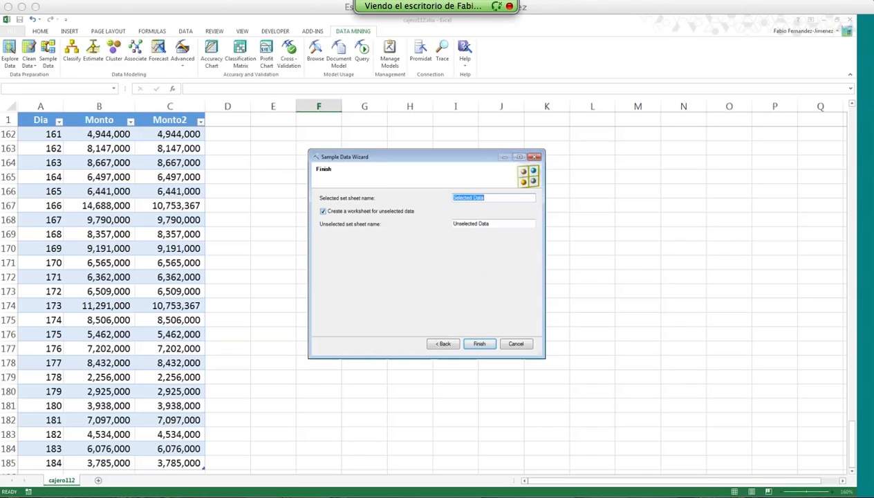
Name the selected data sheet Aprendizaje and the unselected data sheet Test, and create the samples.
{"action": "left_click_drag", "start_coordinate": [495, 198], "coordinate": [453, 199]}
{"action": "type", "text": "Aprendizaje"}
{"action": "double_click", "coordinate": [510, 224]}
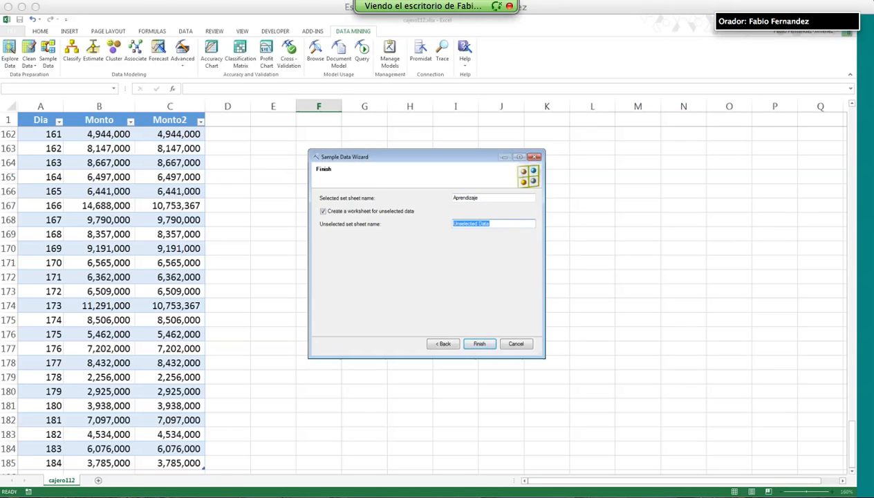
{"action": "type", "text": "Test"}
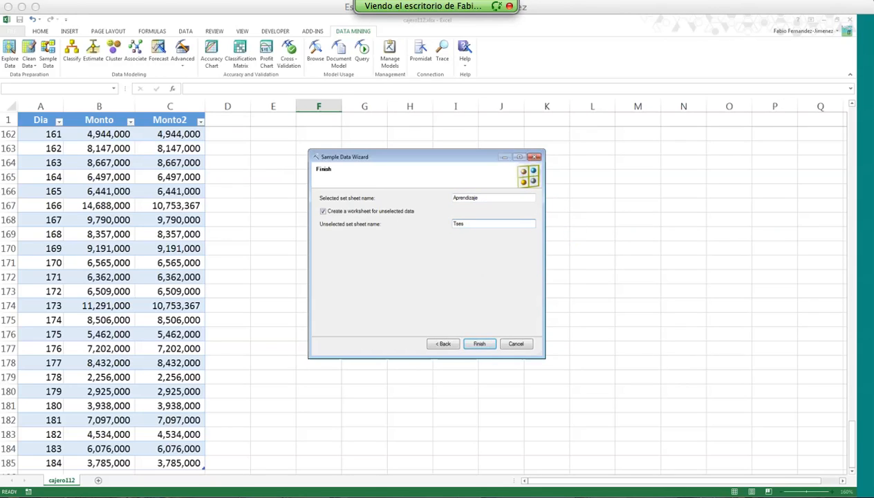
{"action": "key", "text": "BackSpace"}
{"action": "key", "text": "BackSpace"}
{"action": "key", "text": "BackSpace"}
{"action": "key", "text": "BackSpace"}
{"action": "type", "text": "Test"}
{"action": "left_click", "coordinate": [480, 345]}
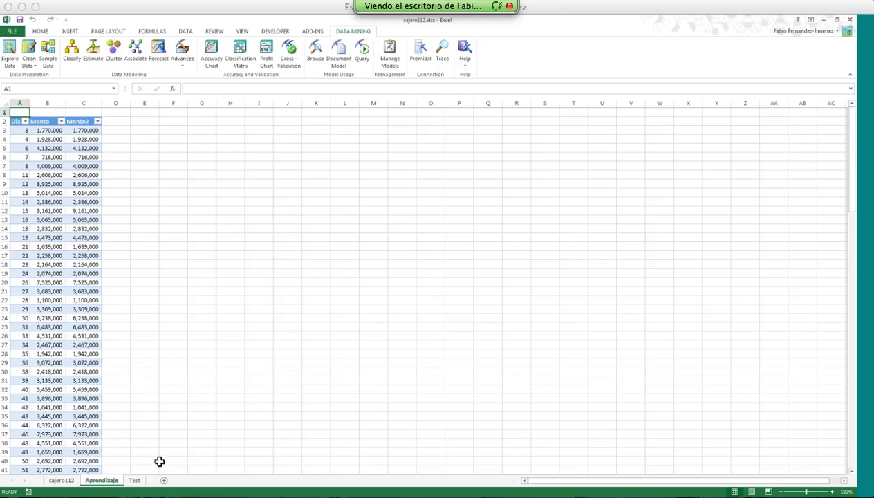
Look through the sampled rows on the Aprendizaje sheet from the first to the last record.
{"action": "left_click", "coordinate": [38, 140]}
{"action": "key", "text": "ctrl+Up"}
{"action": "key", "text": "ctrl+shift+Down"}
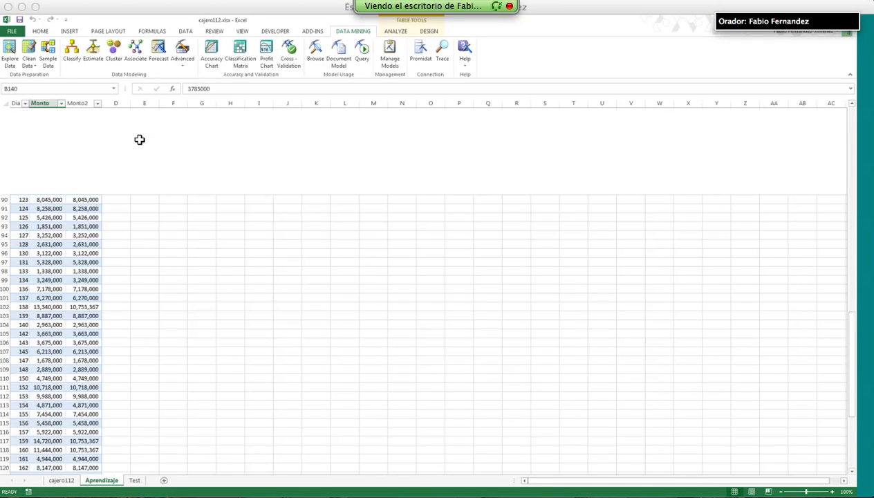
{"action": "scroll", "coordinate": [140, 139], "scroll_direction": "up", "scroll_amount": 15}
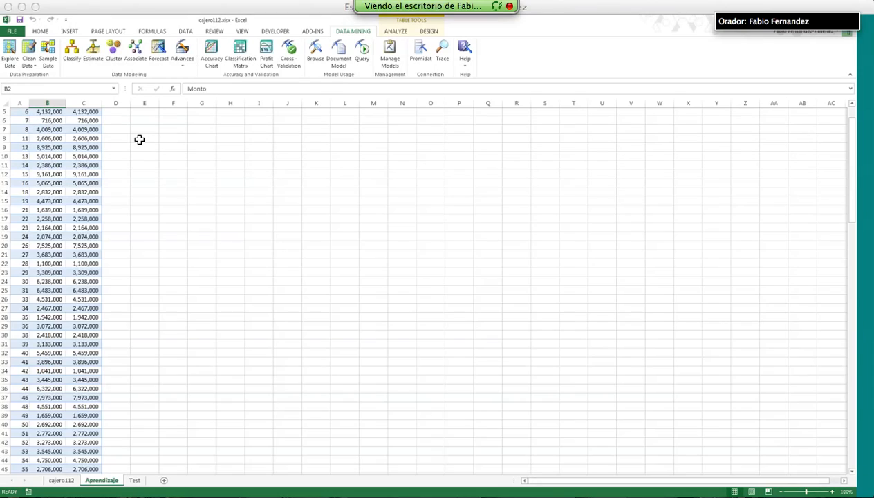
Examine the unselected rows on the Test sheet down to the last record and back to the first Dia value.
{"action": "left_click", "coordinate": [134, 480]}
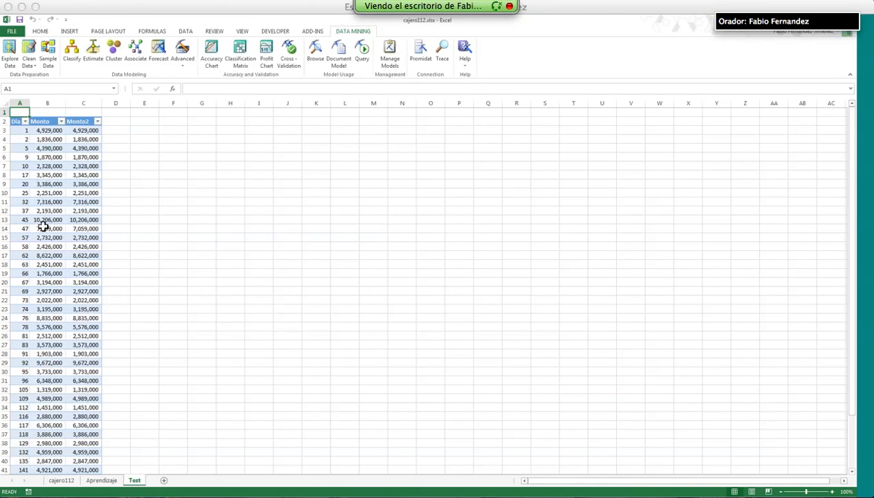
{"action": "left_click", "coordinate": [43, 226]}
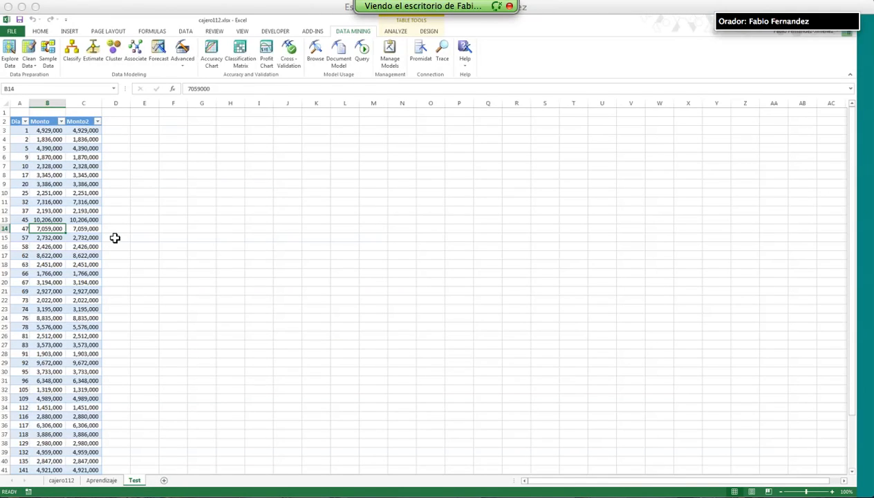
{"action": "key", "text": "Down"}
{"action": "key", "text": "Down"}
{"action": "key", "text": "Down"}
{"action": "key", "text": "Down"}
{"action": "key", "text": "Down"}
{"action": "key", "text": "Down"}
{"action": "key", "text": "Down"}
{"action": "key", "text": "Down"}
{"action": "key", "text": "Down"}
{"action": "key", "text": "Down"}
{"action": "key", "text": "Down"}
{"action": "key", "text": "Down"}
{"action": "key", "text": "Down"}
{"action": "key", "text": "Down"}
{"action": "key", "text": "Down"}
{"action": "key", "text": "Down"}
{"action": "key", "text": "Down"}
{"action": "key", "text": "Down"}
{"action": "key", "text": "Down"}
{"action": "key", "text": "Down"}
{"action": "key", "text": "Up"}
{"action": "key", "text": "Up"}
{"action": "key", "text": "Up"}
{"action": "key", "text": "Up"}
{"action": "key", "text": "Up"}
{"action": "key", "text": "Up"}
{"action": "key", "text": "Up"}
{"action": "key", "text": "Up"}
{"action": "key", "text": "Up"}
{"action": "key", "text": "Up"}
{"action": "key", "text": "Up"}
{"action": "key", "text": "Up"}
{"action": "key", "text": "Up"}
{"action": "key", "text": "Up"}
{"action": "key", "text": "Up"}
{"action": "key", "text": "Up"}
{"action": "key", "text": "Up"}
{"action": "key", "text": "Up"}
{"action": "key", "text": "Up"}
{"action": "key", "text": "Up"}
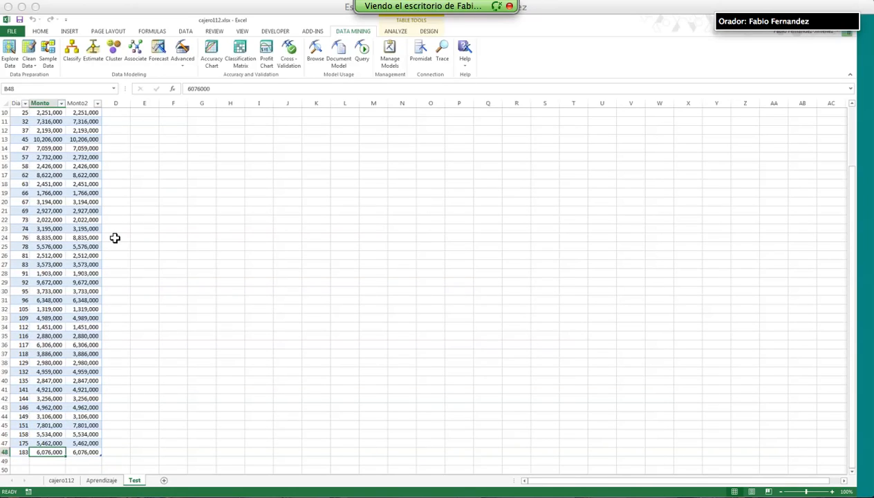
{"action": "key", "text": "Left"}
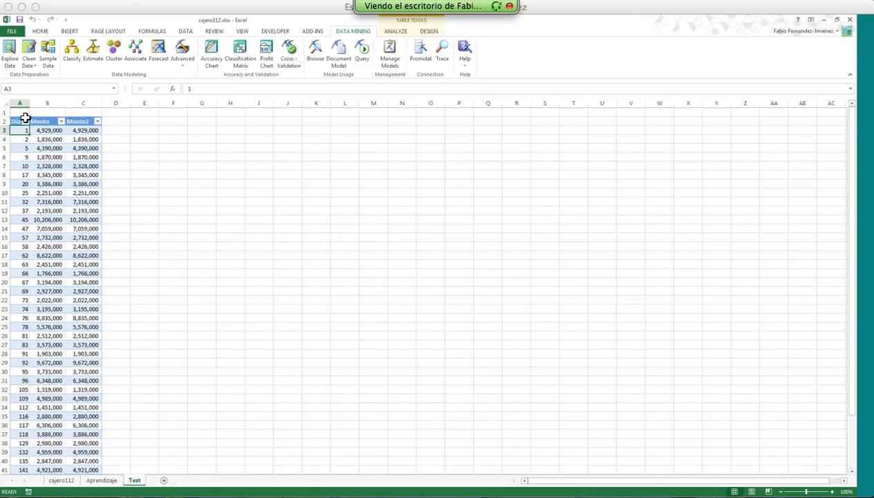
Return to the Aprendizaje sheet, select a Monto2 value, and switch to the presentation slides on mining models.
{"action": "left_click", "coordinate": [102, 480]}
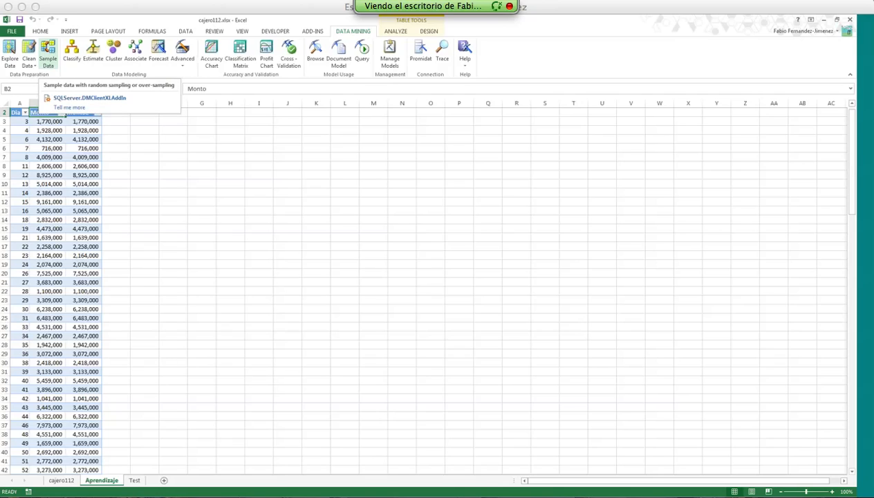
{"action": "left_click", "coordinate": [79, 140]}
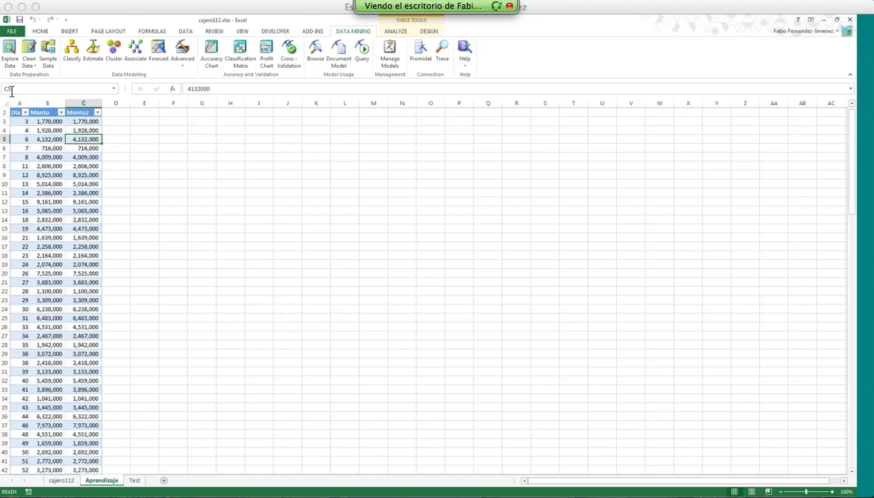
{"action": "key", "text": "alt+Tab"}
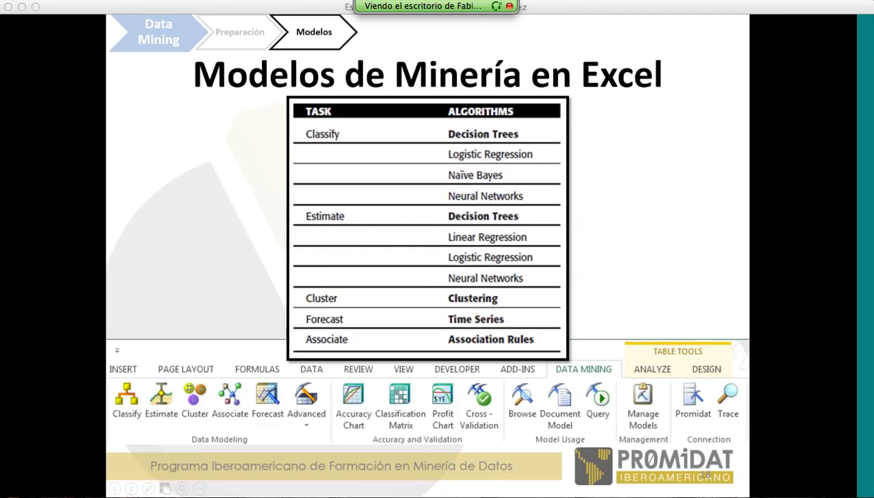
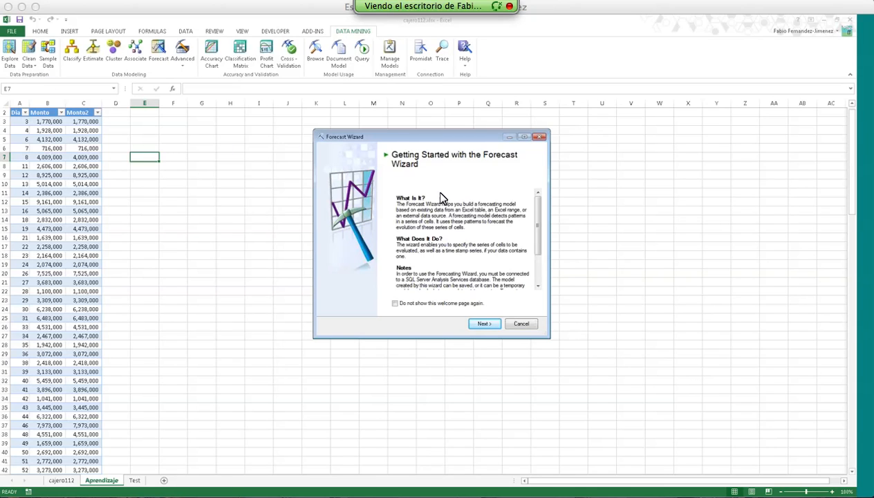
Set the Forecast wizard's source to the data range A1:C185 with headers on the cajero112 sheet.
{"action": "left_click", "coordinate": [481, 324]}
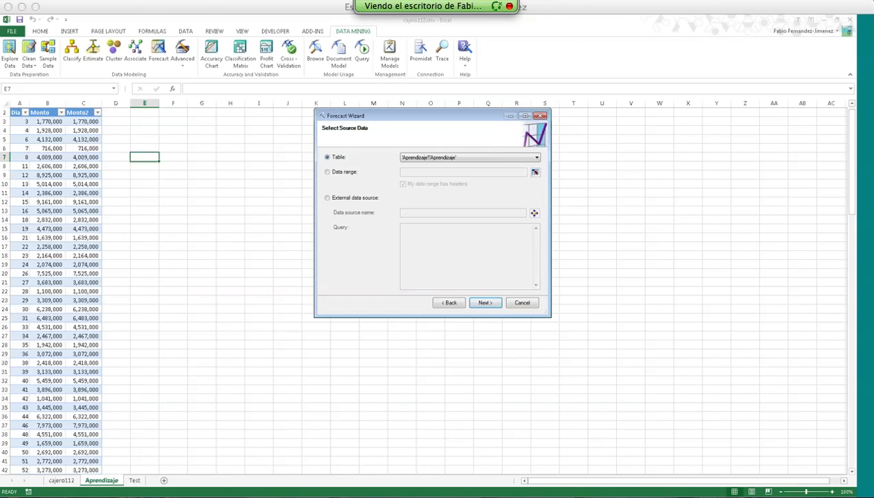
{"action": "left_click", "coordinate": [508, 157]}
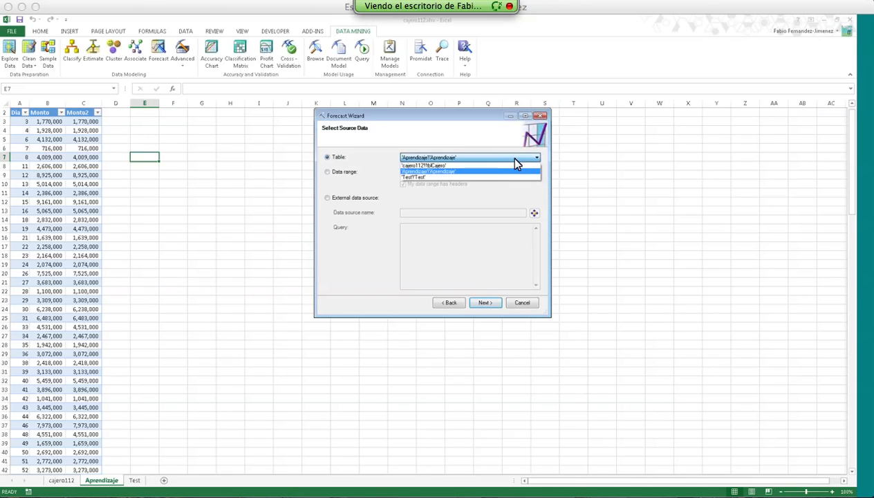
{"action": "left_click", "coordinate": [420, 166]}
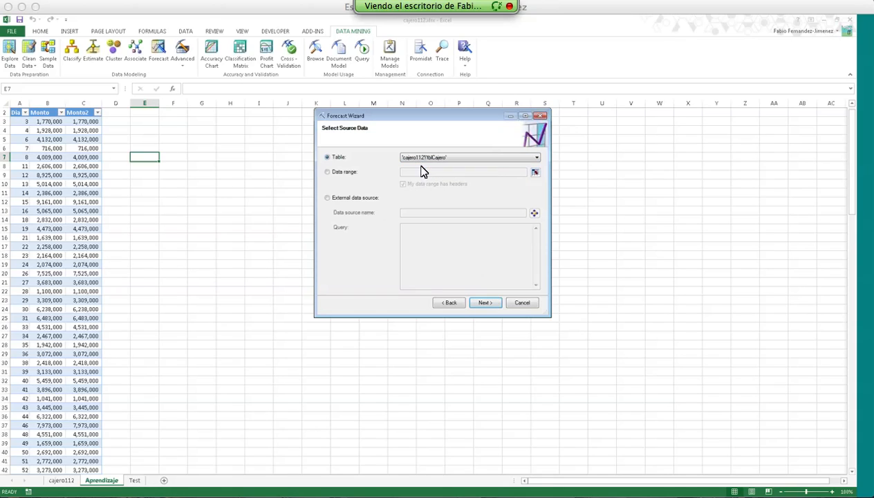
{"action": "left_click", "coordinate": [336, 172]}
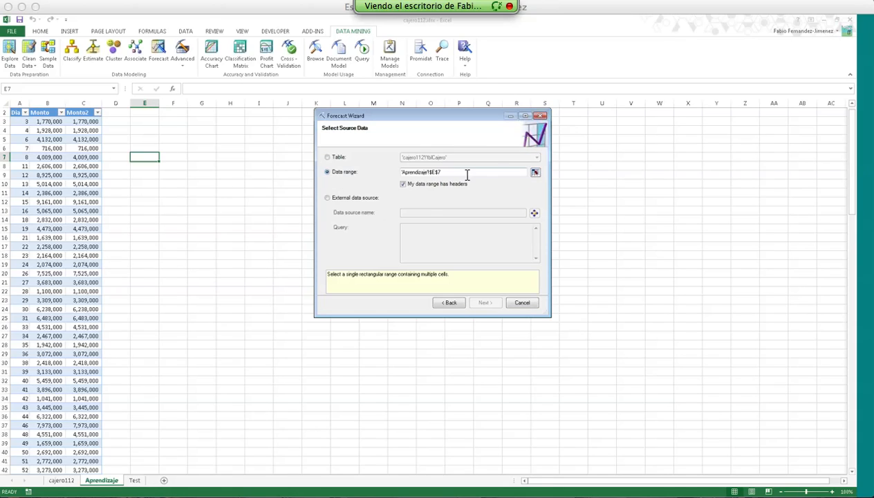
{"action": "left_click", "coordinate": [535, 173]}
{"action": "left_click", "coordinate": [61, 480]}
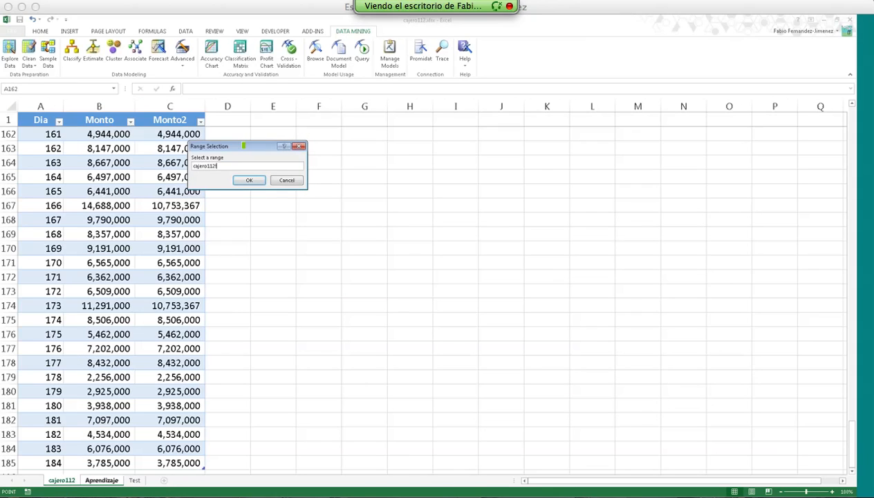
{"action": "left_click_drag", "start_coordinate": [40, 119], "coordinate": [164, 122]}
{"action": "key", "text": "ctrl+shift+Down"}
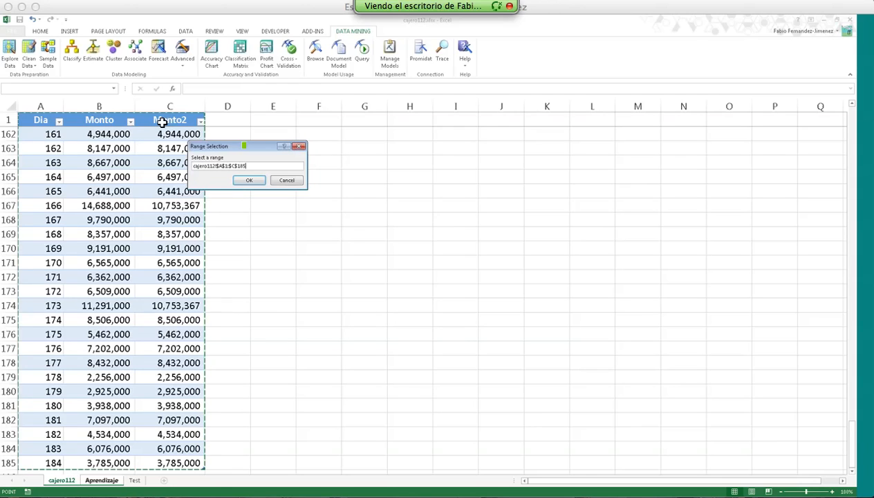
{"action": "left_click", "coordinate": [250, 181]}
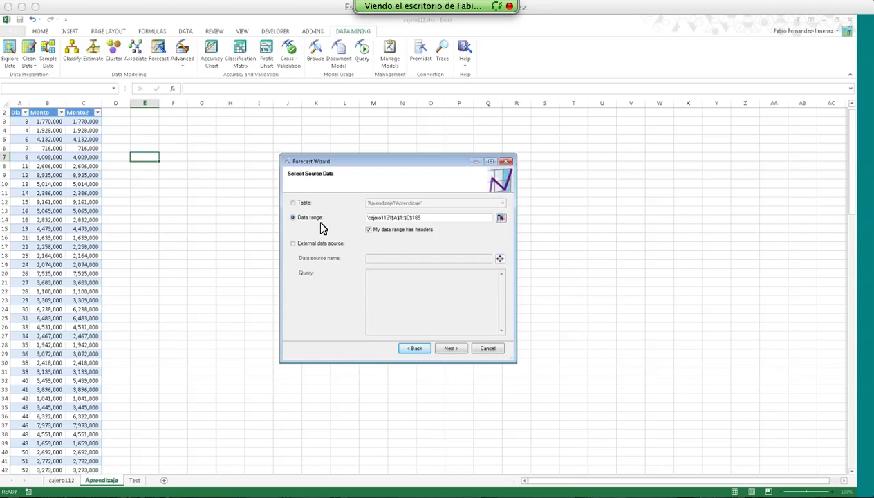
{"action": "left_click", "coordinate": [446, 349]}
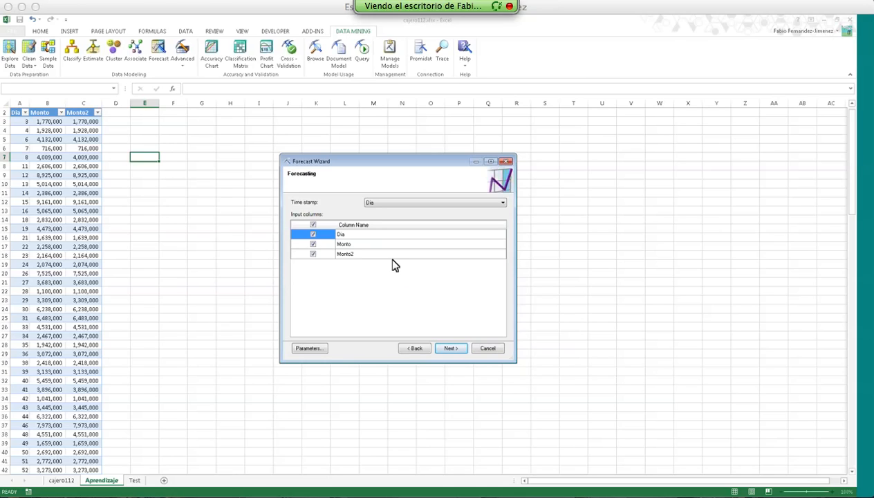
Exclude Dia from the forecast input columns, use it as the time stamp, and show the algorithm parameters in an enlarged dialog.
{"action": "left_click", "coordinate": [313, 235]}
{"action": "left_click", "coordinate": [393, 204]}
{"action": "left_click", "coordinate": [393, 210]}
{"action": "left_click", "coordinate": [320, 351]}
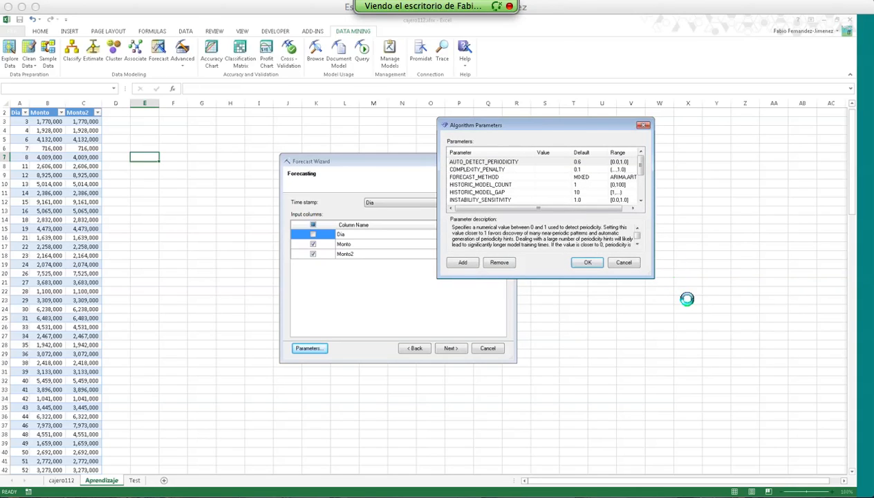
{"action": "left_click_drag", "start_coordinate": [653, 277], "coordinate": [670, 311]}
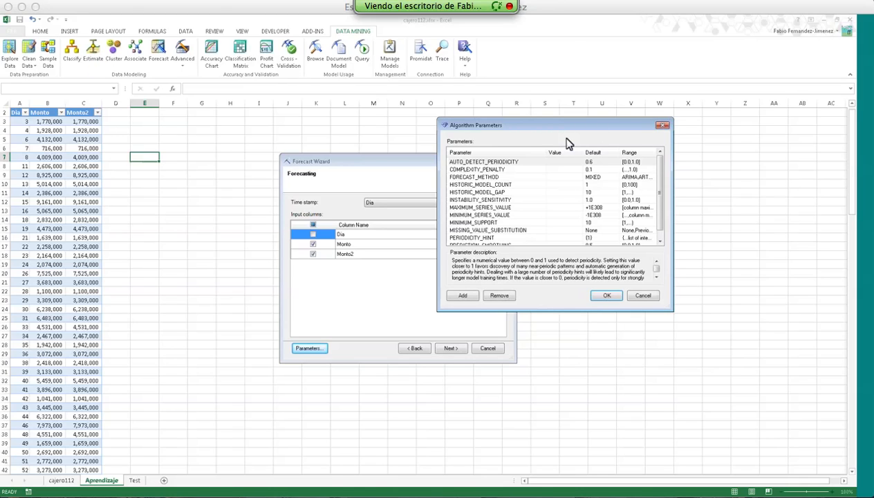
Switch to the presentation and review the slides on mining models, time series and configuring the forecast method.
{"action": "left_click", "coordinate": [25, 67]}
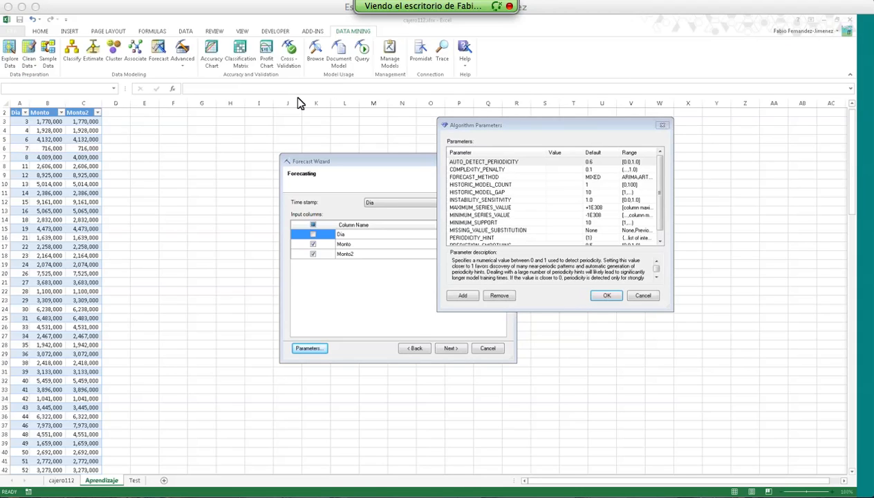
{"action": "key", "text": "alt+Tab"}
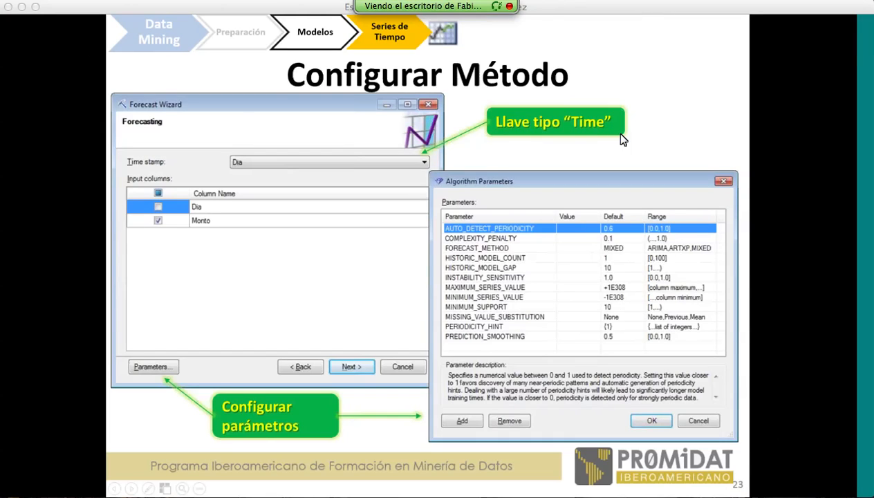
{"action": "key", "text": "Left"}
{"action": "key", "text": "Left"}
{"action": "key", "text": "Left"}
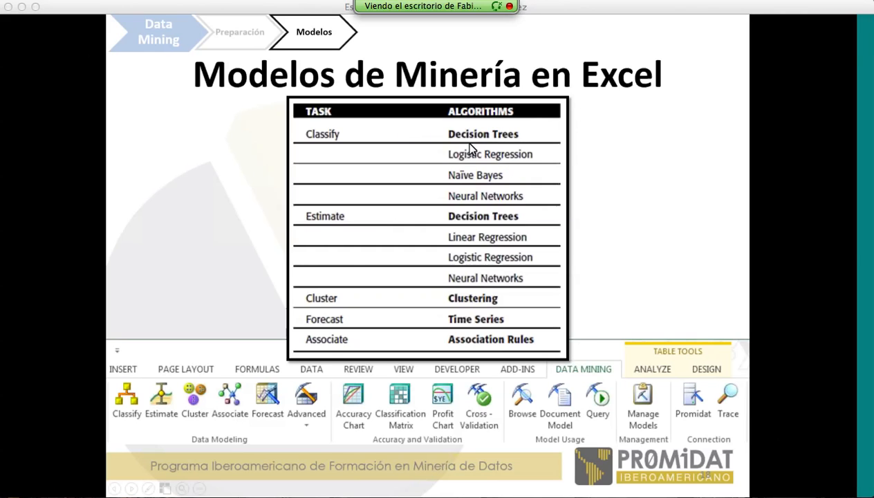
{"action": "key", "text": "Right"}
{"action": "key", "text": "Right"}
{"action": "key", "text": "Right"}
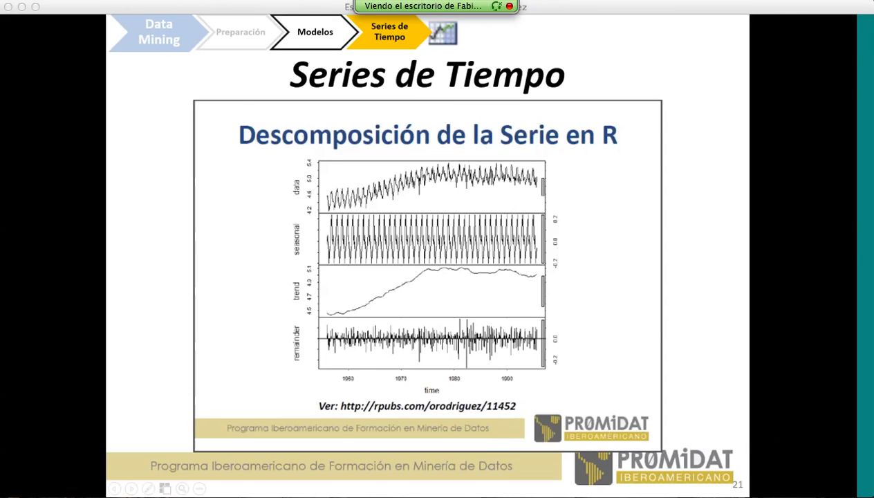
{"action": "key", "text": "Right"}
{"action": "key", "text": "Right"}
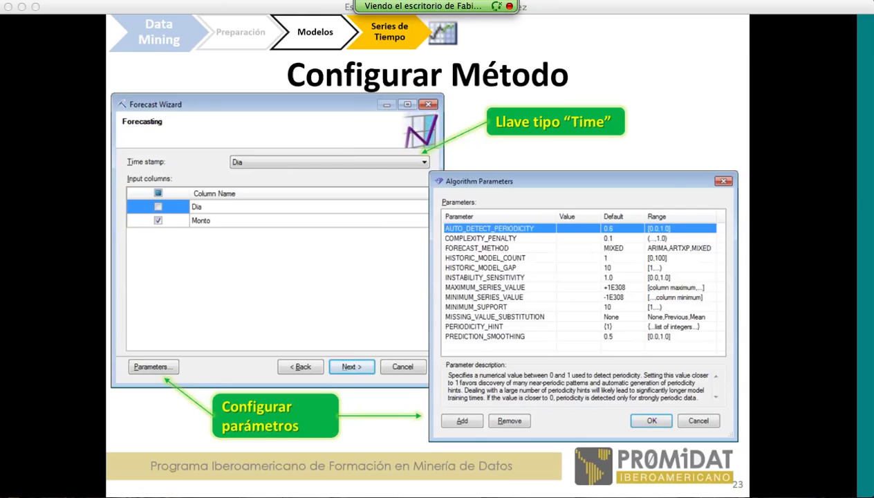
Switch back to Excel, then reposition and enlarge the Algorithm Parameters dialog until every parameter row is visible.
{"action": "key", "text": "alt+Tab"}
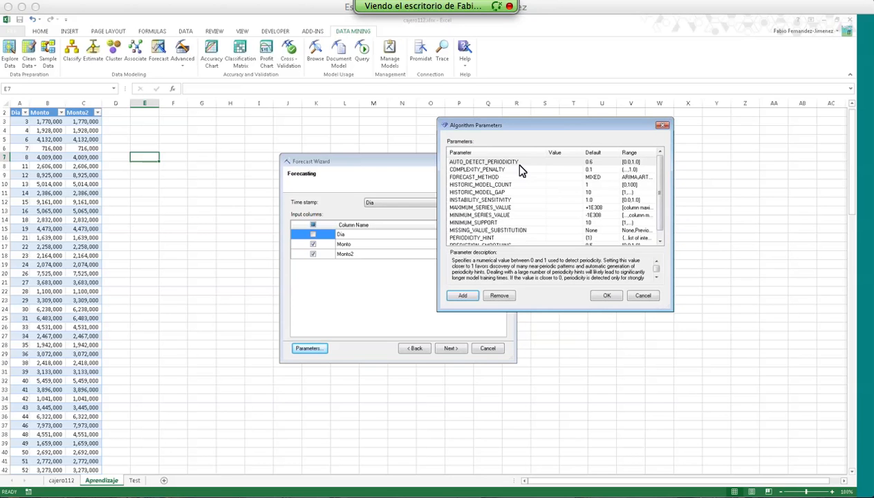
{"action": "left_click_drag", "start_coordinate": [526, 125], "coordinate": [461, 105]}
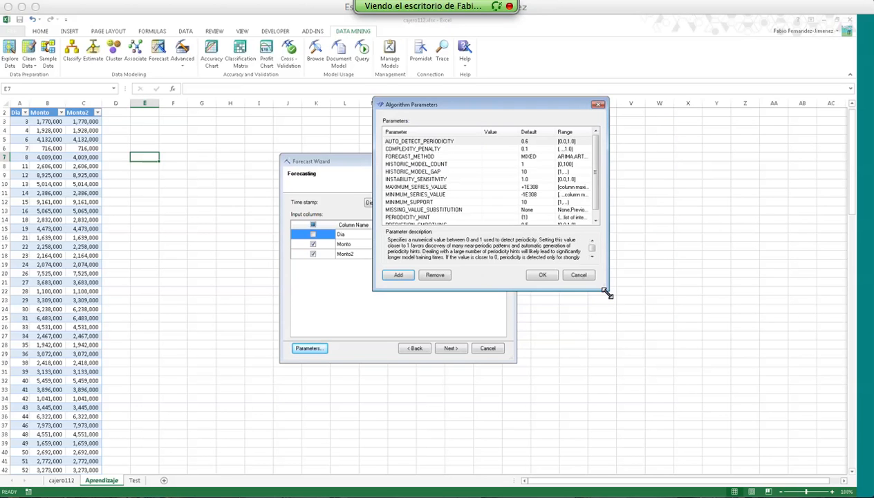
{"action": "left_click_drag", "start_coordinate": [609, 292], "coordinate": [657, 342]}
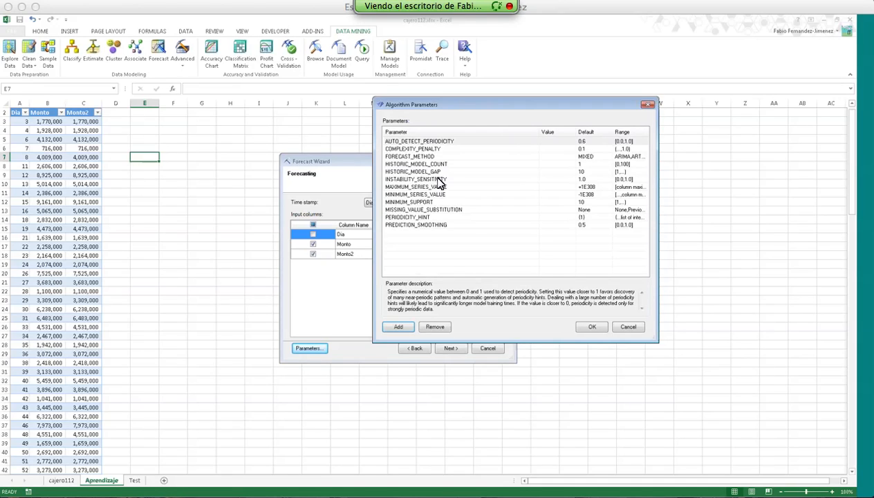
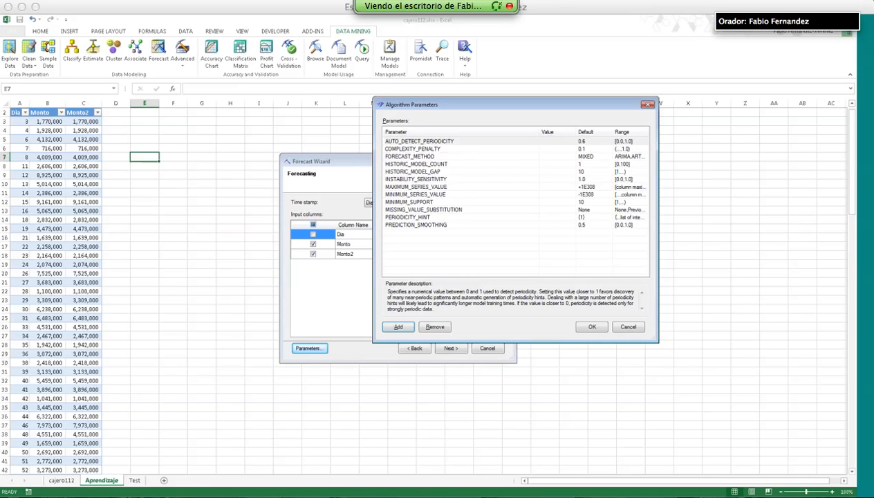
Set MINIMUM_SERIES_VALUE to 0, then widen the dialog and adjust the parameter columns so the ranges are fully readable.
{"action": "left_click", "coordinate": [453, 195]}
{"action": "left_click", "coordinate": [552, 196]}
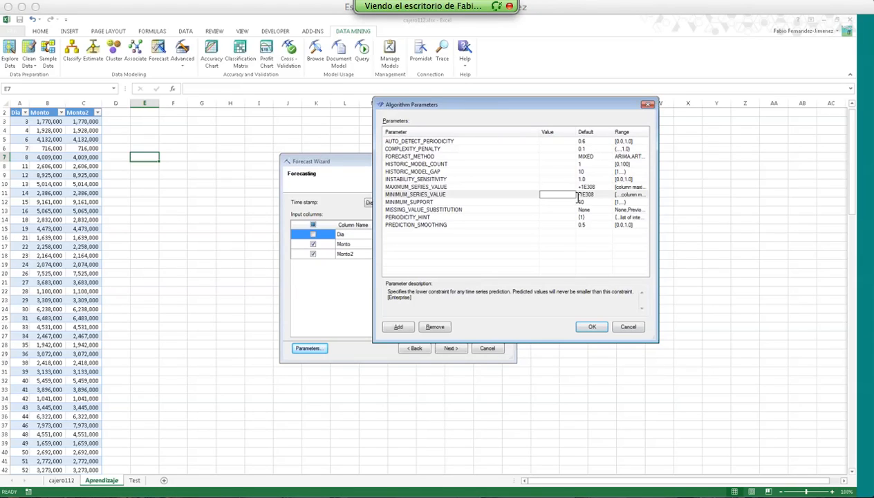
{"action": "type", "text": "0"}
{"action": "left_click", "coordinate": [546, 194]}
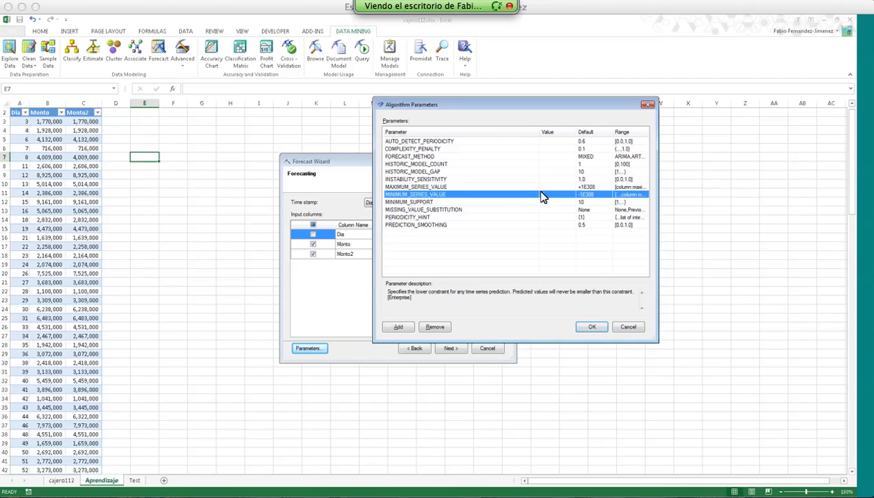
{"action": "left_click_drag", "start_coordinate": [658, 165], "coordinate": [711, 165]}
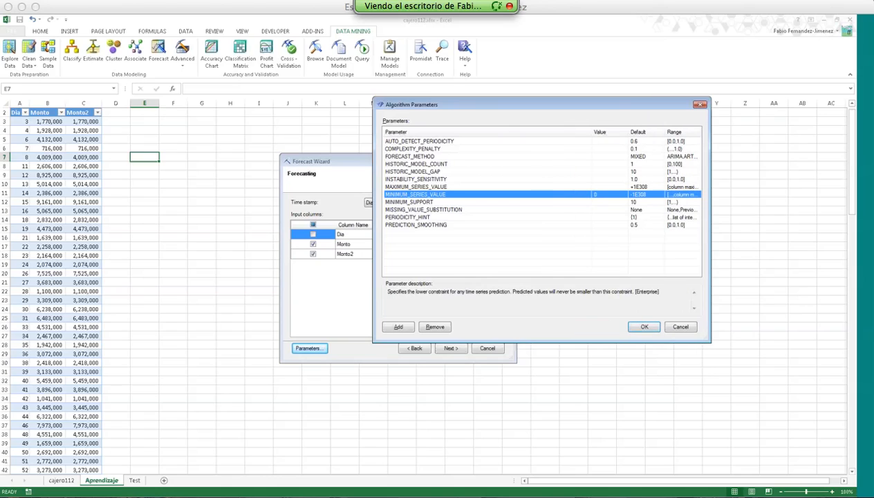
{"action": "left_click_drag", "start_coordinate": [628, 132], "coordinate": [487, 132]}
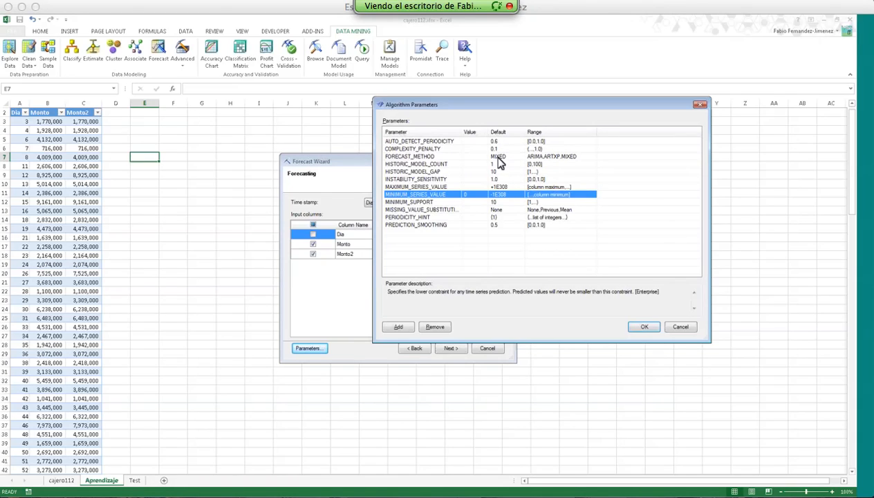
Set PREDICTION_SMOOTHING to 0.8 and accept the algorithm parameters.
{"action": "left_click", "coordinate": [474, 149]}
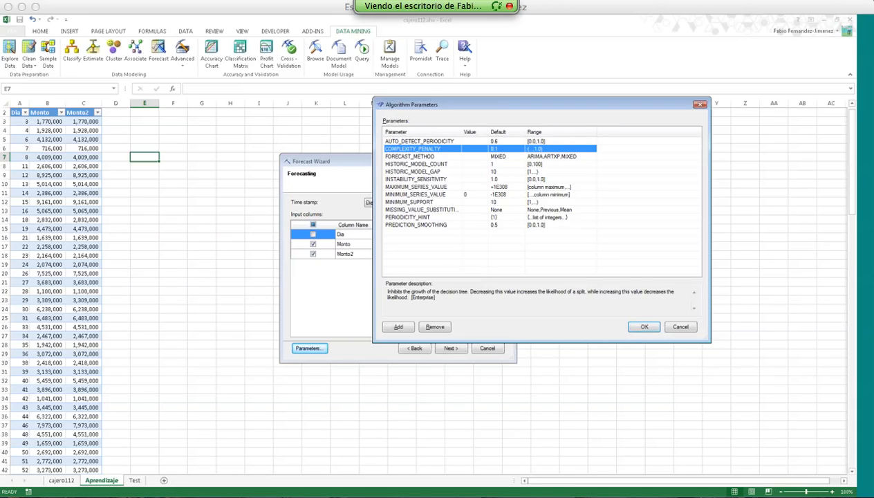
{"action": "left_click", "coordinate": [469, 226]}
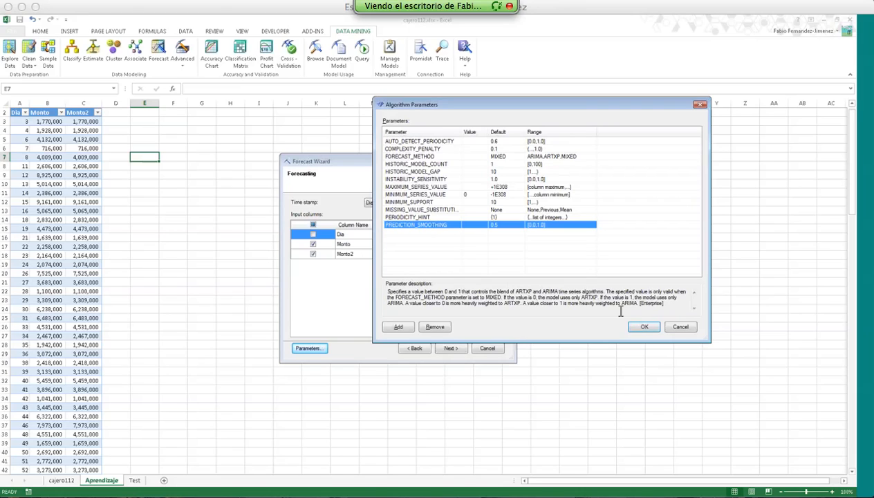
{"action": "left_click", "coordinate": [468, 225]}
{"action": "type", "text": "0.8"}
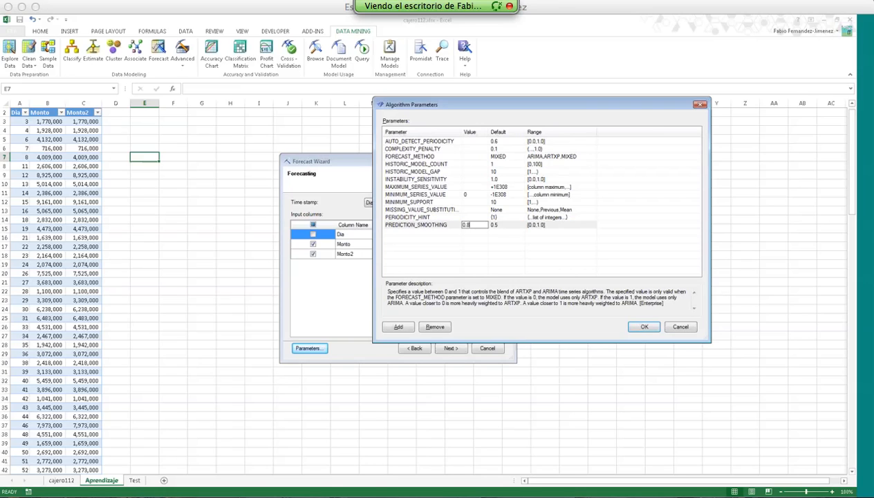
{"action": "left_click", "coordinate": [435, 242]}
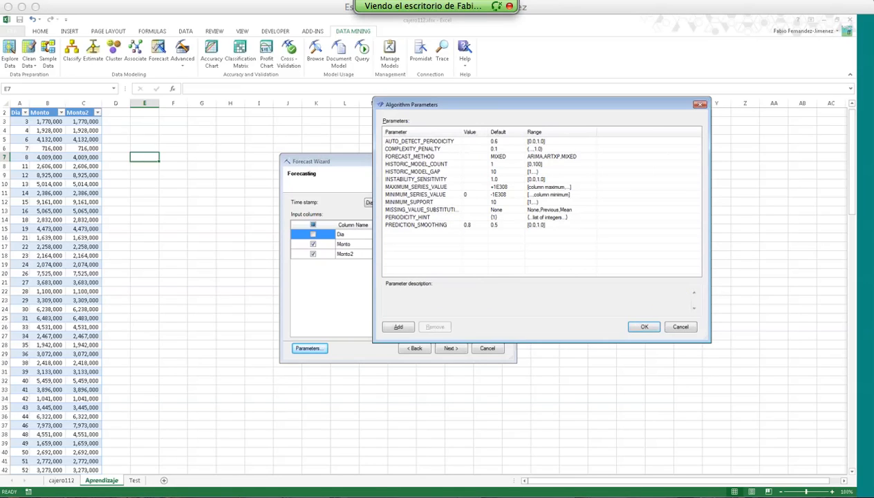
{"action": "left_click", "coordinate": [650, 327]}
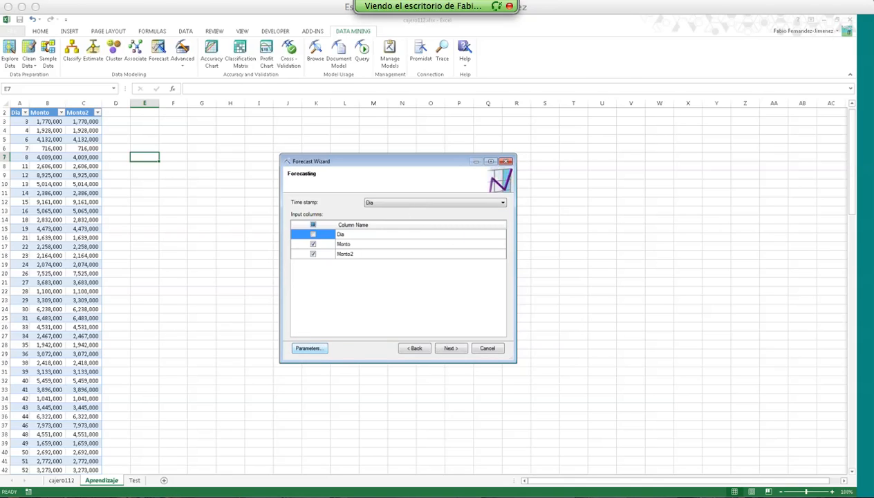
Advance the Forecast wizard to its final page and name the structure Cajero112_St.
{"action": "left_click", "coordinate": [450, 347]}
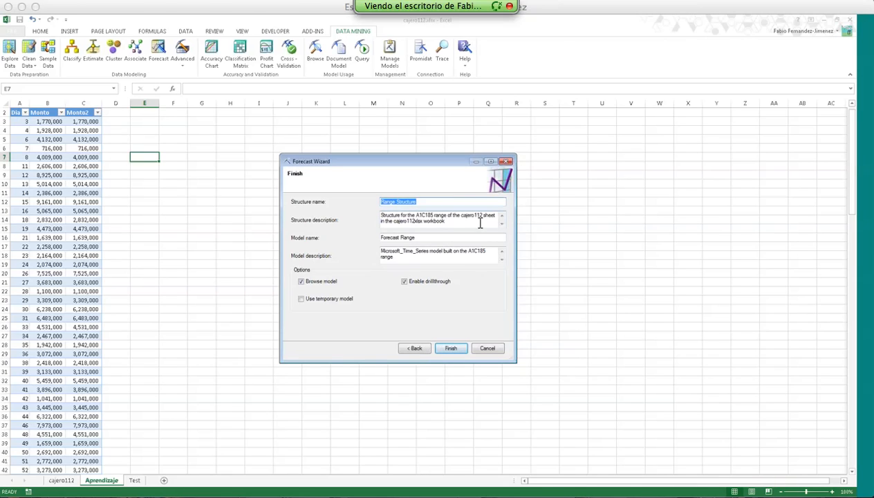
{"action": "type", "text": "V"}
{"action": "key", "text": "BackSpace"}
{"action": "key", "text": "BackSpace"}
{"action": "type", "text": "Cajero112_St"}
Name the forecast model Cajero112 TS and finish the wizard to build it.
{"action": "left_click_drag", "start_coordinate": [433, 237], "coordinate": [319, 238]}
{"action": "left_click_drag", "start_coordinate": [446, 222], "coordinate": [383, 203]}
{"action": "left_click", "coordinate": [437, 237]}
{"action": "left_click_drag", "start_coordinate": [448, 239], "coordinate": [379, 238]}
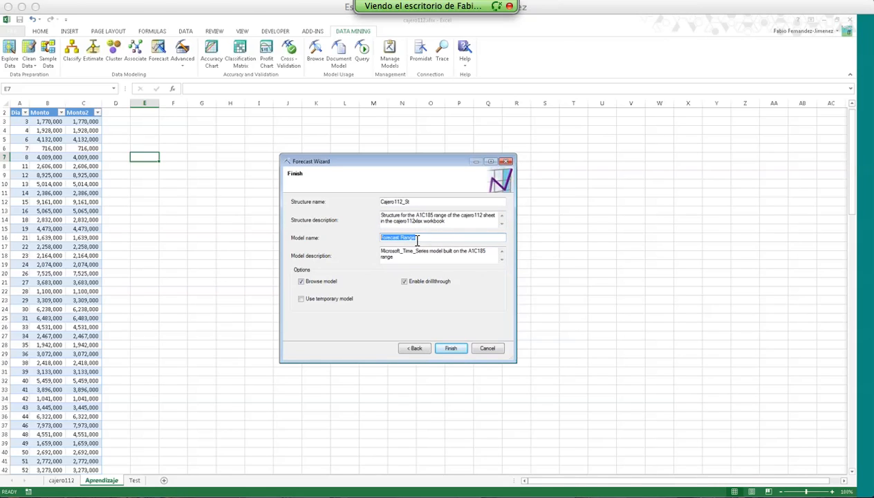
{"action": "type", "text": "Cajero112 TS"}
{"action": "left_click", "coordinate": [454, 348]}
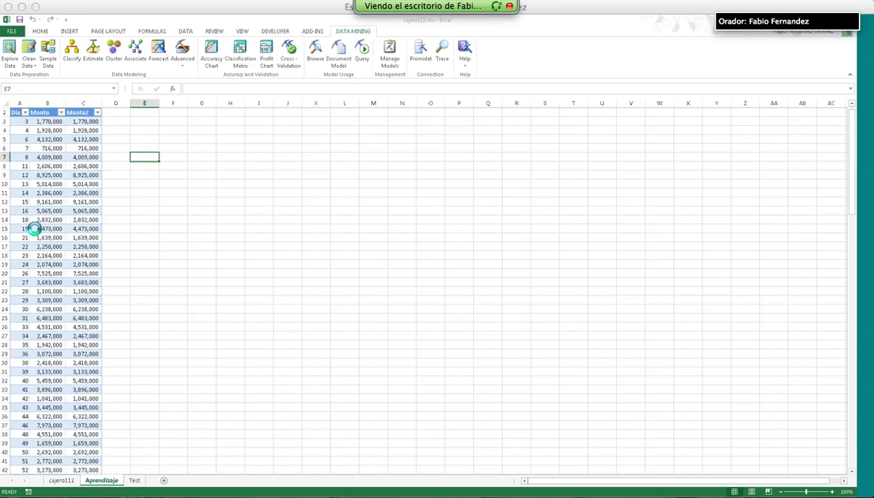
Widen the Browse window and adjust its panes so the forecast chart, series list and prediction steps are fully readable.
{"action": "left_click_drag", "start_coordinate": [491, 361], "coordinate": [705, 359]}
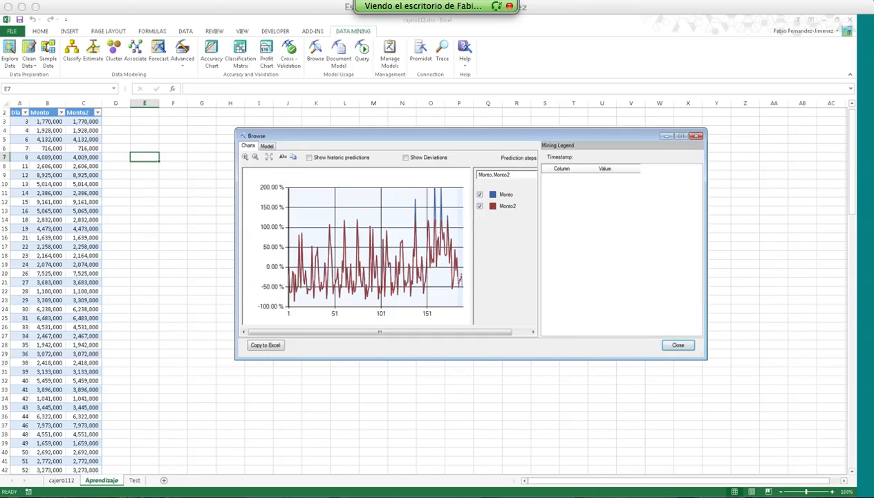
{"action": "left_click_drag", "start_coordinate": [473, 265], "coordinate": [562, 267]}
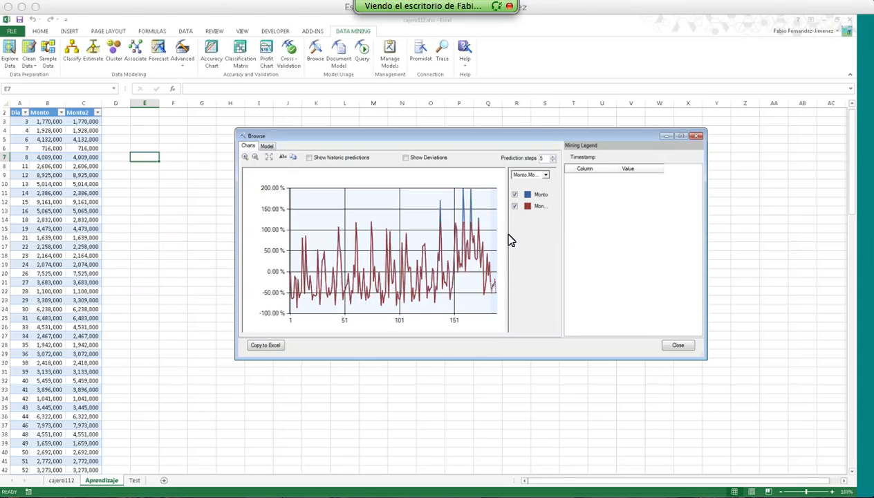
{"action": "left_click_drag", "start_coordinate": [510, 242], "coordinate": [484, 242]}
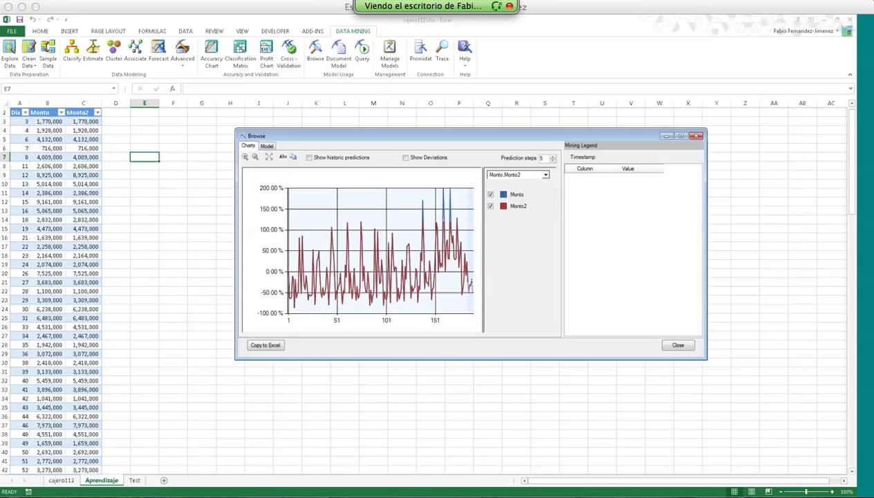
Set the forecast chart's prediction steps to 9 and zoom in on the end of the series, from about day 146 onward.
{"action": "left_click", "coordinate": [553, 156]}
{"action": "left_click", "coordinate": [552, 157]}
{"action": "left_click", "coordinate": [553, 156]}
{"action": "left_click", "coordinate": [552, 156]}
{"action": "left_click", "coordinate": [553, 156]}
{"action": "left_click", "coordinate": [553, 156]}
{"action": "left_click", "coordinate": [553, 156]}
{"action": "left_click", "coordinate": [553, 157]}
{"action": "left_click", "coordinate": [553, 157]}
{"action": "left_click", "coordinate": [552, 157]}
{"action": "left_click", "coordinate": [552, 160]}
{"action": "left_click", "coordinate": [553, 161]}
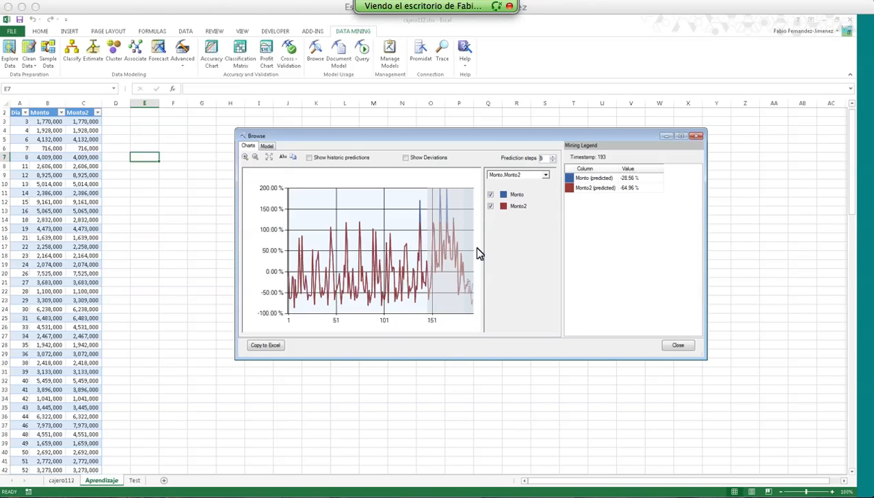
{"action": "left_click_drag", "start_coordinate": [478, 254], "coordinate": [478, 254]}
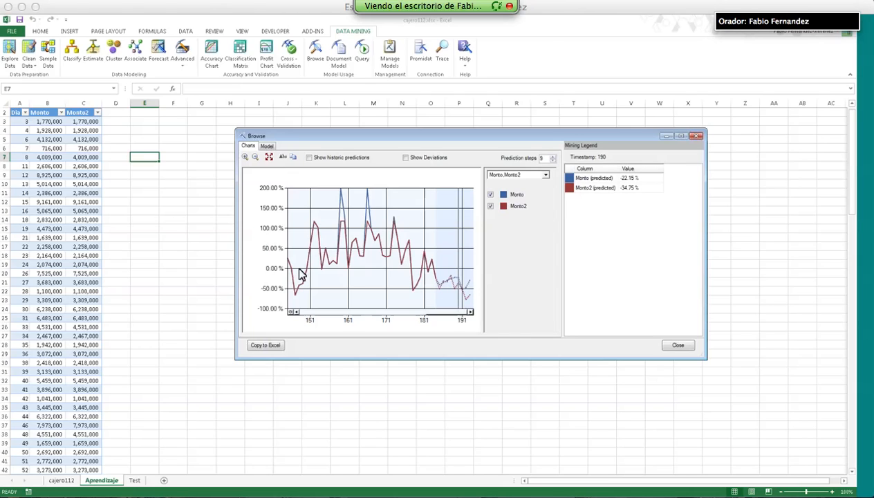
Show the Monto model tree, compare it with the chart, and widen the Browse window to fit three tree levels.
{"action": "left_click", "coordinate": [267, 146]}
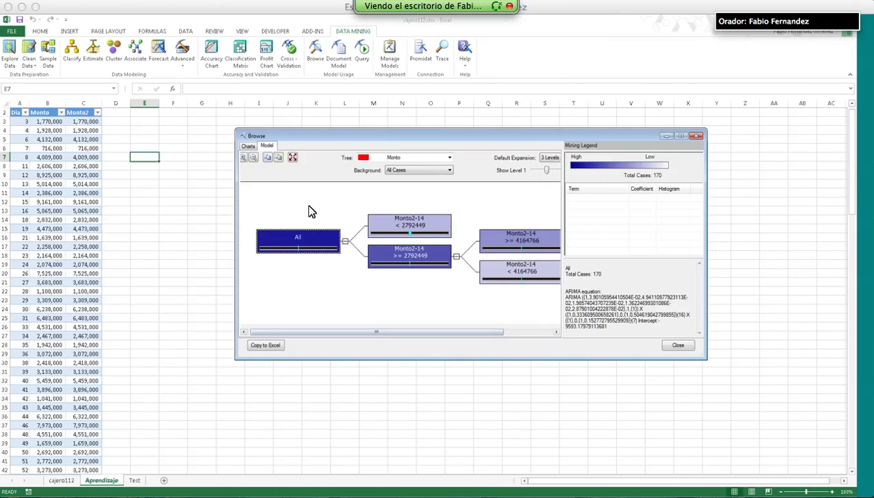
{"action": "left_click", "coordinate": [247, 145]}
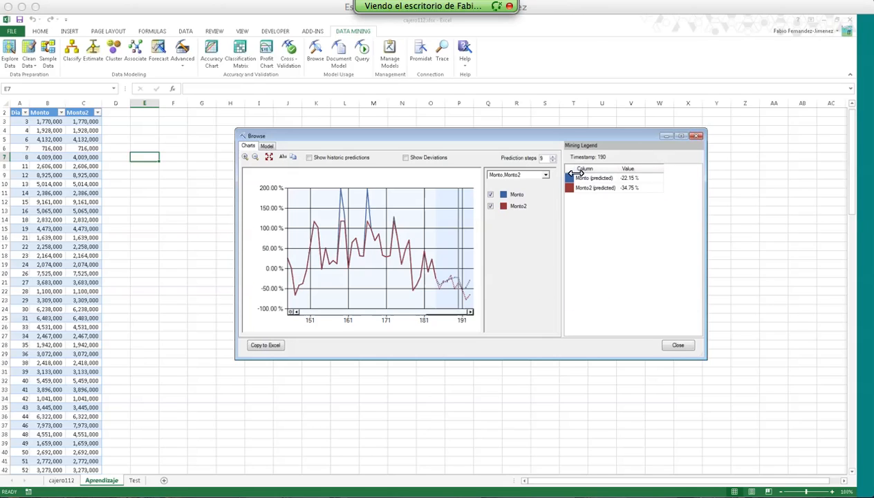
{"action": "left_click", "coordinate": [267, 146]}
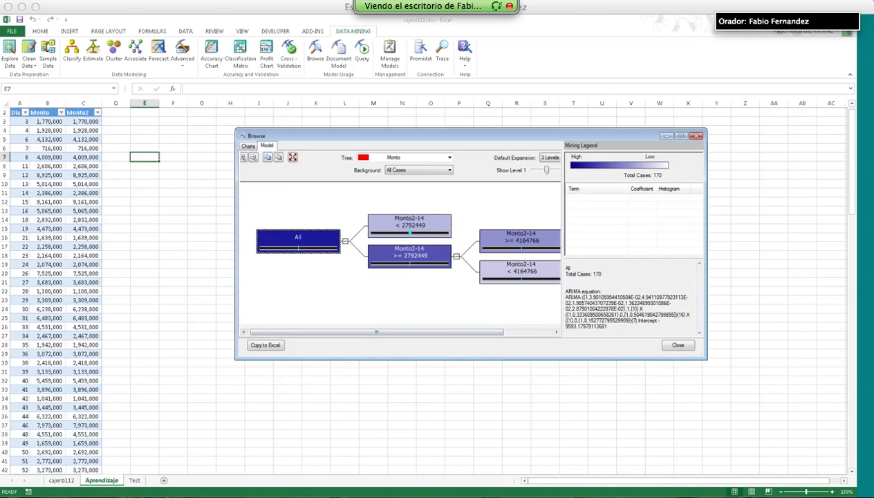
{"action": "left_click_drag", "start_coordinate": [236, 273], "coordinate": [199, 270]}
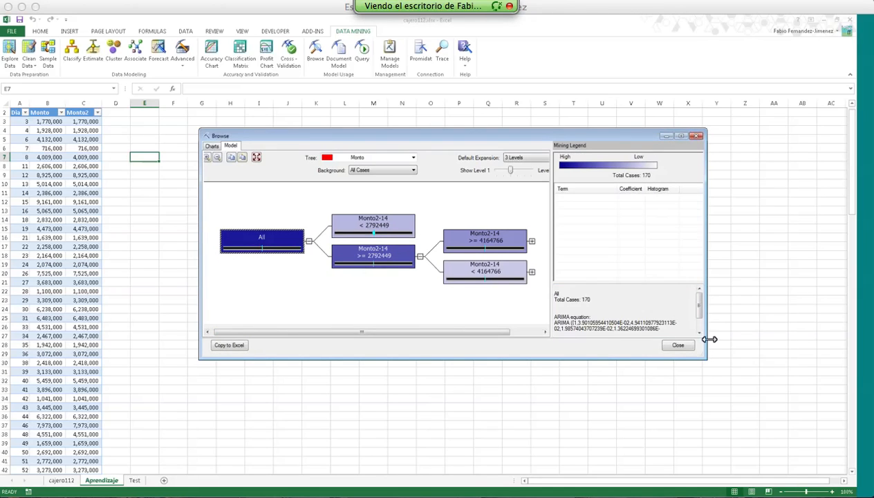
{"action": "left_click_drag", "start_coordinate": [707, 330], "coordinate": [734, 330]}
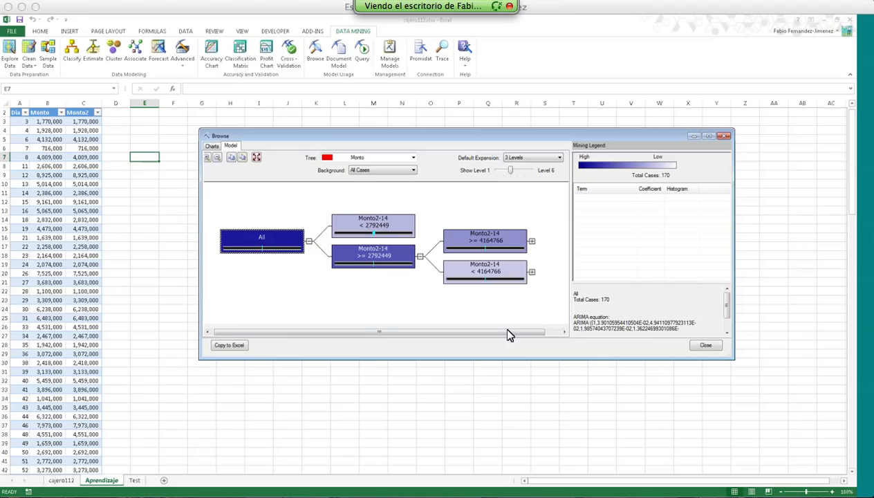
{"action": "left_click_drag", "start_coordinate": [506, 332], "coordinate": [544, 339]}
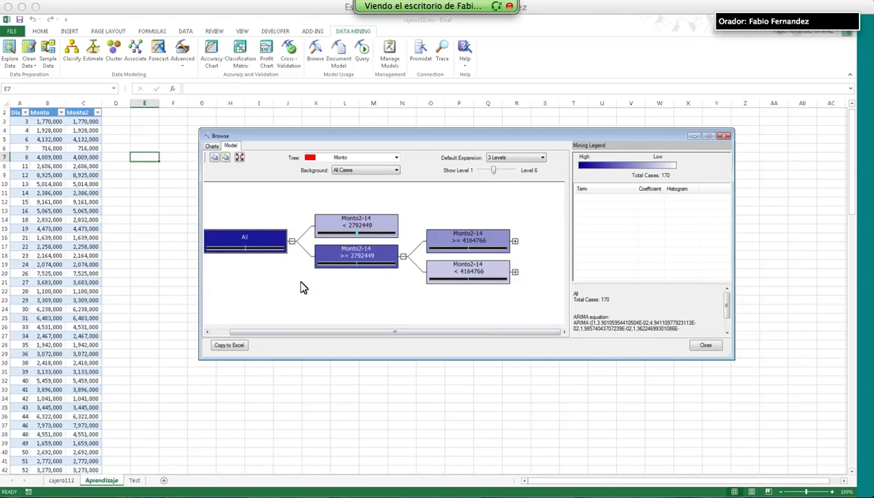
Inspect the equations of the root, Monto2-14 < 4164766 and Monto2-14 < 2792449 nodes in the Monto tree.
{"action": "mouse_move", "coordinate": [509, 268]}
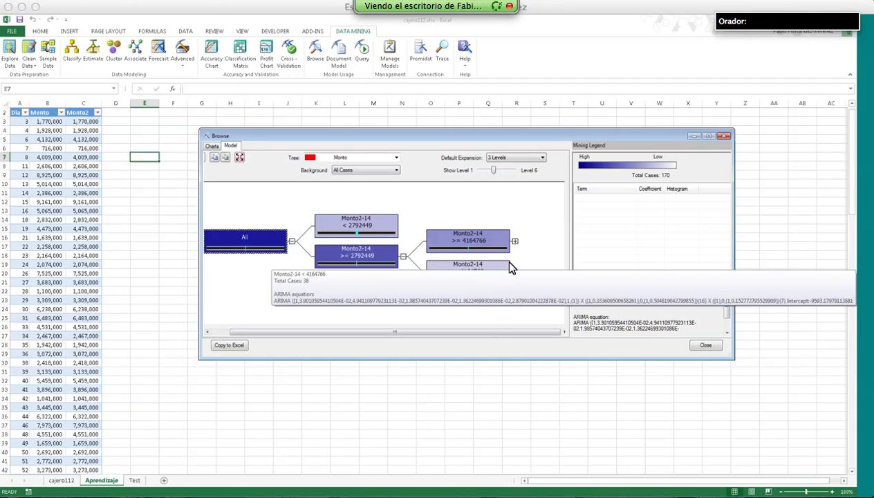
{"action": "mouse_move", "coordinate": [247, 250]}
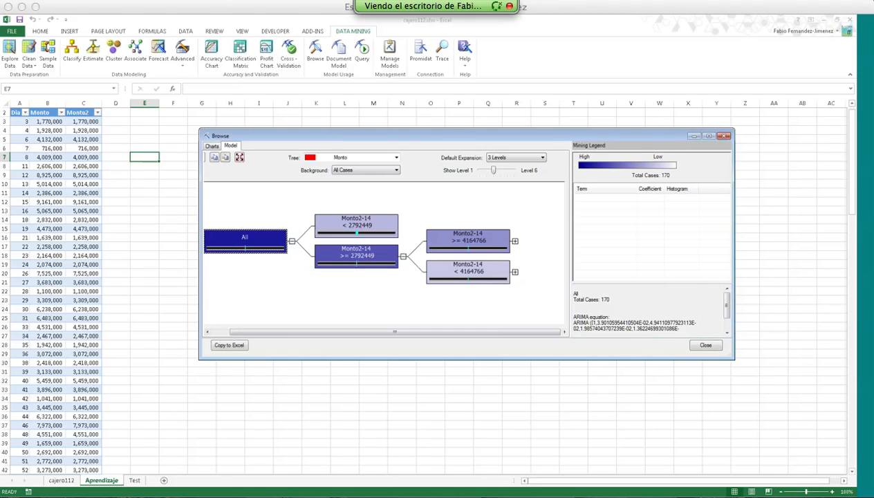
{"action": "left_click", "coordinate": [494, 246]}
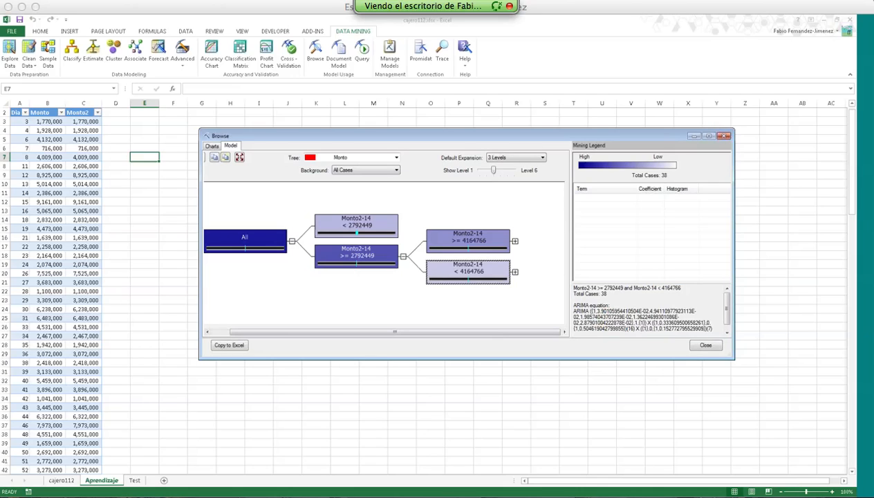
{"action": "left_click", "coordinate": [377, 234]}
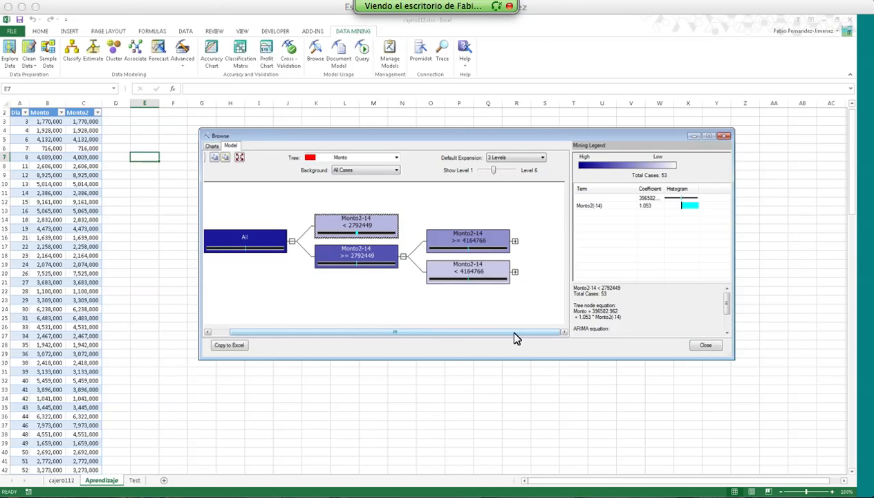
Switch to the tree results slide, bring the Browse window over it, and examine the chart's predicted Monto value for timestamp 190.
{"action": "left_click_drag", "start_coordinate": [297, 135], "coordinate": [301, 124]}
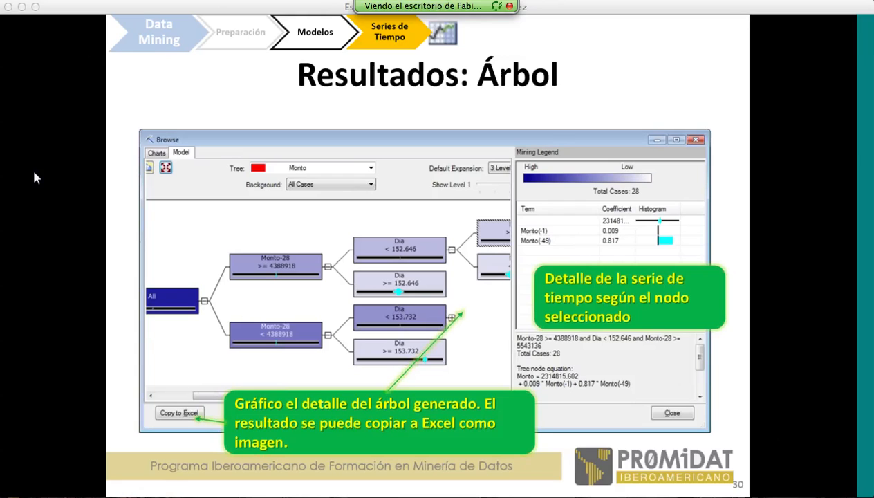
{"action": "key", "text": "alt+Tab"}
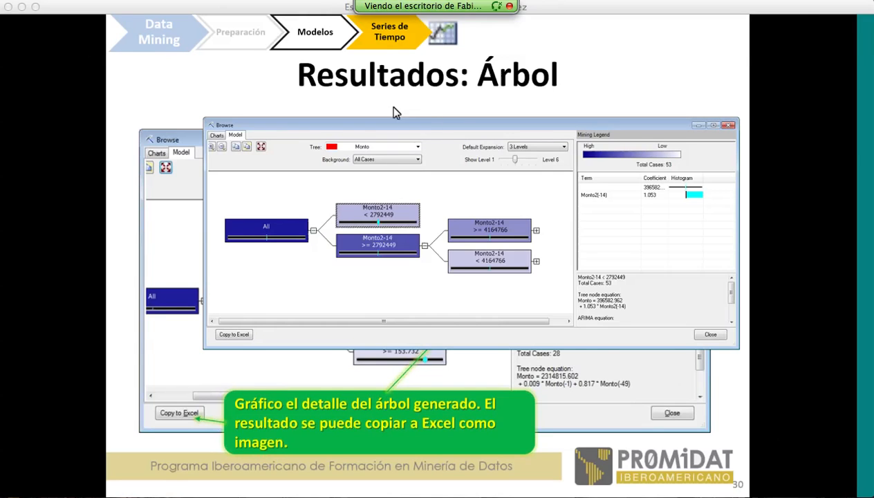
{"action": "left_click_drag", "start_coordinate": [446, 125], "coordinate": [397, 108]}
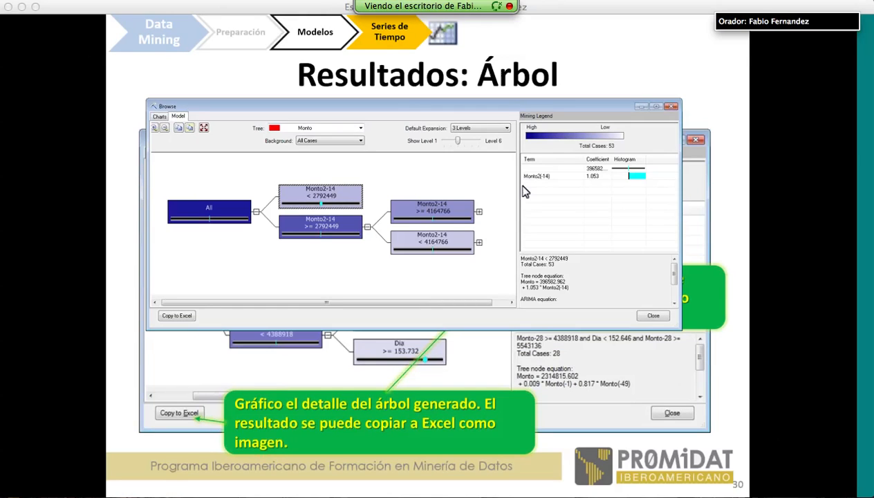
{"action": "left_click", "coordinate": [160, 117]}
{"action": "left_click", "coordinate": [585, 148]}
{"action": "left_click_drag", "start_coordinate": [575, 139], "coordinate": [588, 140]}
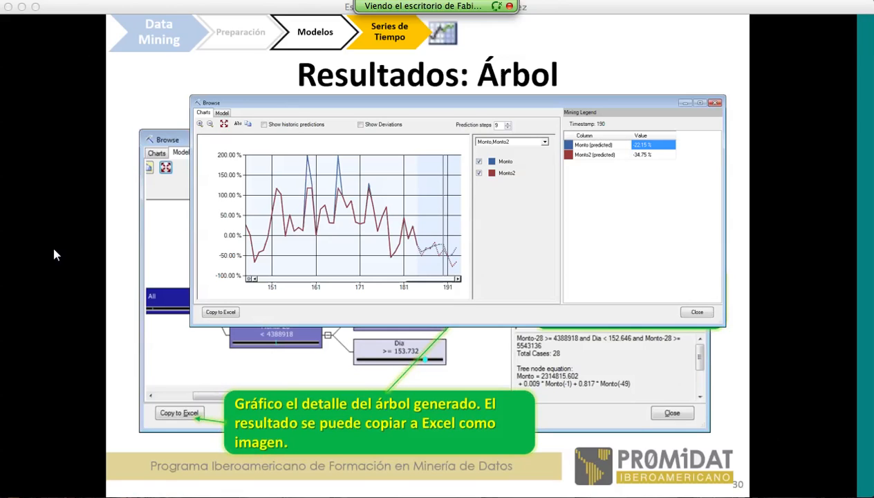
Switch to the Excel workbook, close the Browse window and select cell C5 in the Aprendizaje table.
{"action": "key", "text": "alt+Tab"}
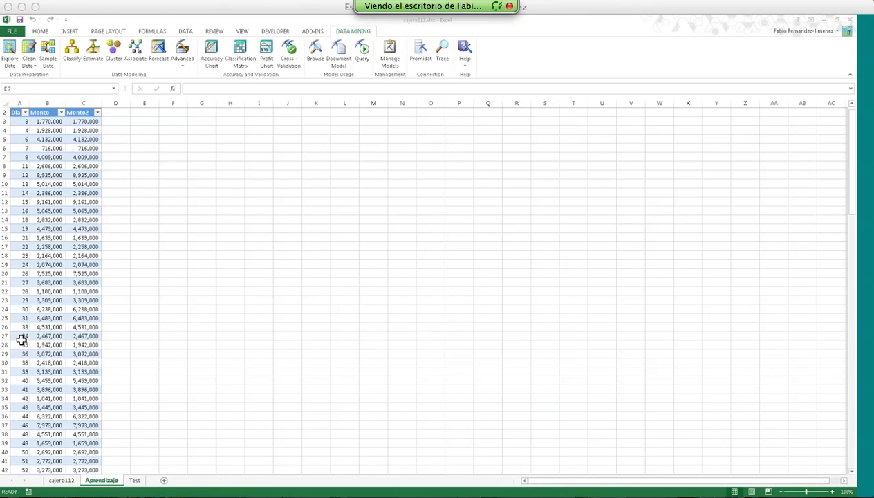
{"action": "key", "text": "alt+Tab"}
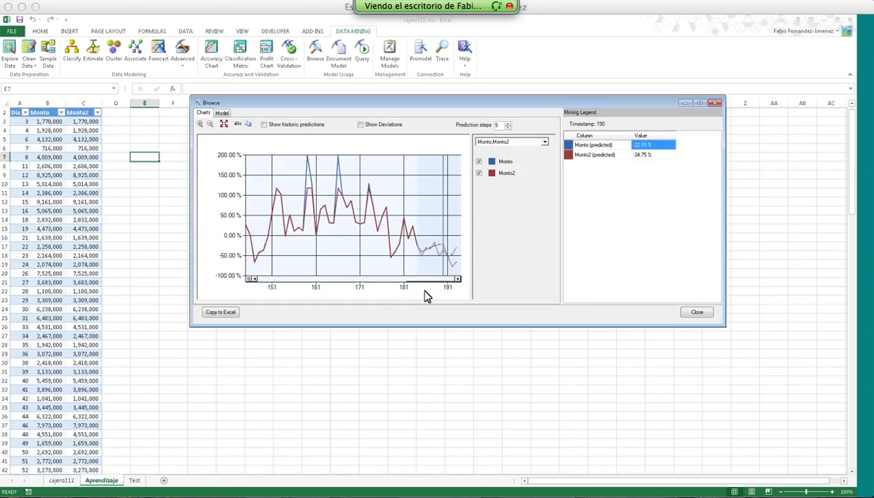
{"action": "double_click", "coordinate": [502, 125]}
{"action": "left_click", "coordinate": [717, 102]}
{"action": "left_click", "coordinate": [69, 140]}
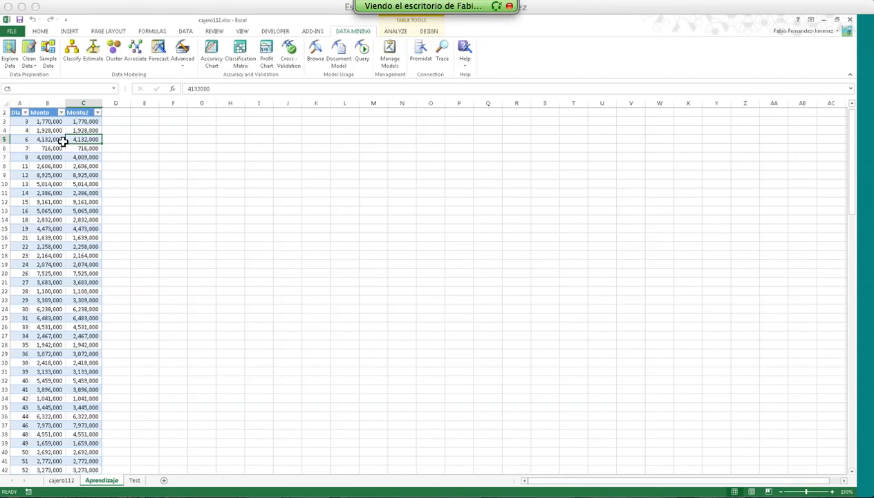
Start the Forecast wizard with the tblCajero table as source data and proceed to the time stamp and input column settings.
{"action": "left_click", "coordinate": [158, 55]}
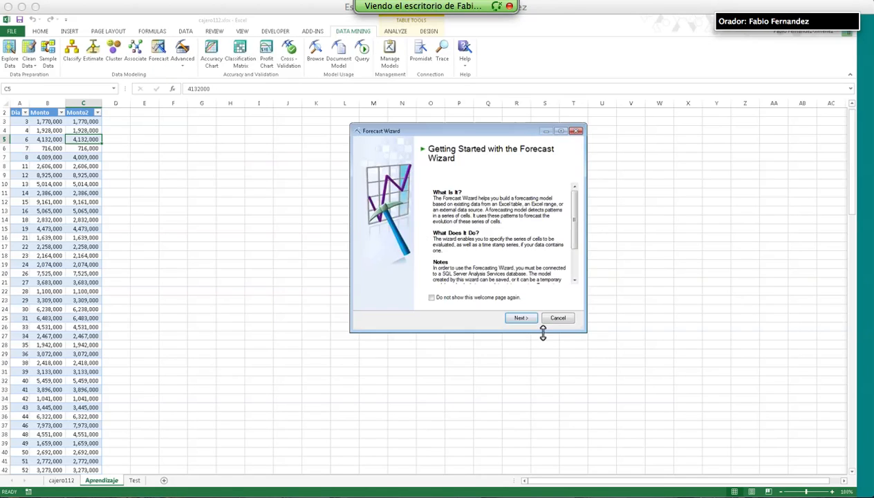
{"action": "left_click", "coordinate": [521, 317]}
{"action": "left_click", "coordinate": [516, 172]}
{"action": "left_click", "coordinate": [517, 181]}
{"action": "left_click", "coordinate": [521, 317]}
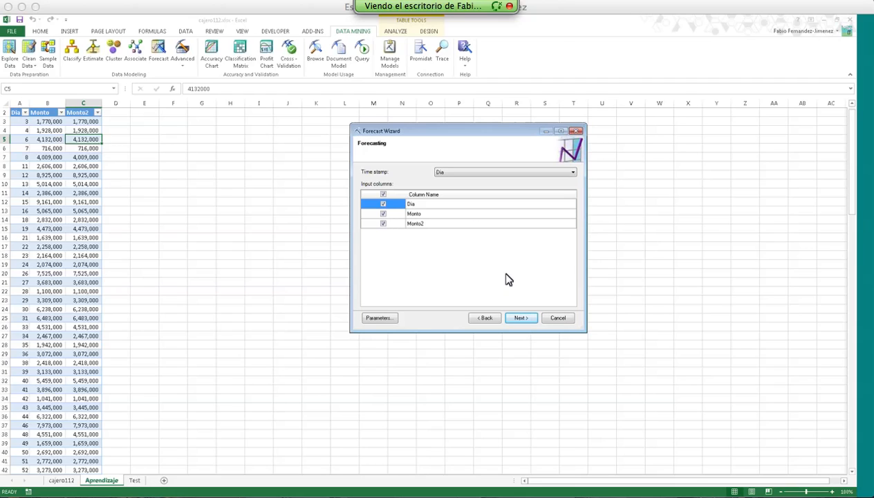
Open the forecast's algorithm parameters, enlarge the dialog to show them all, and set MINIMUM_SERIES_VALUE to 0.
{"action": "left_click", "coordinate": [380, 318]}
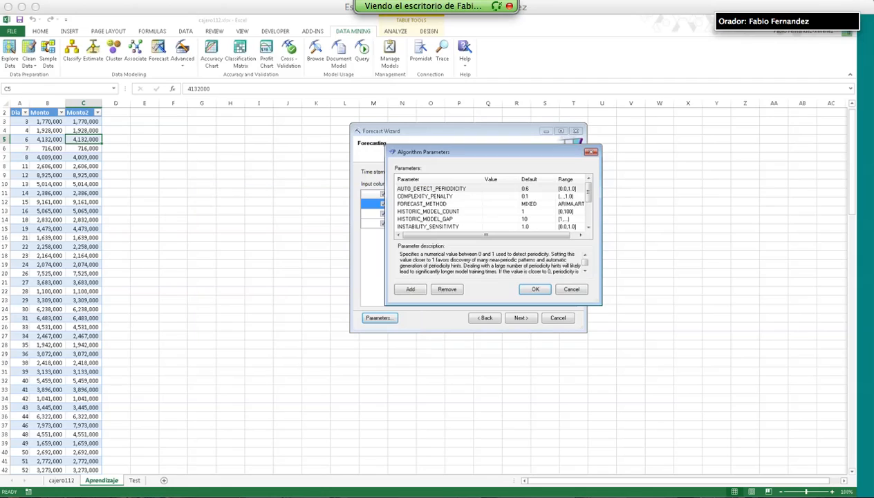
{"action": "left_click_drag", "start_coordinate": [600, 303], "coordinate": [661, 367]}
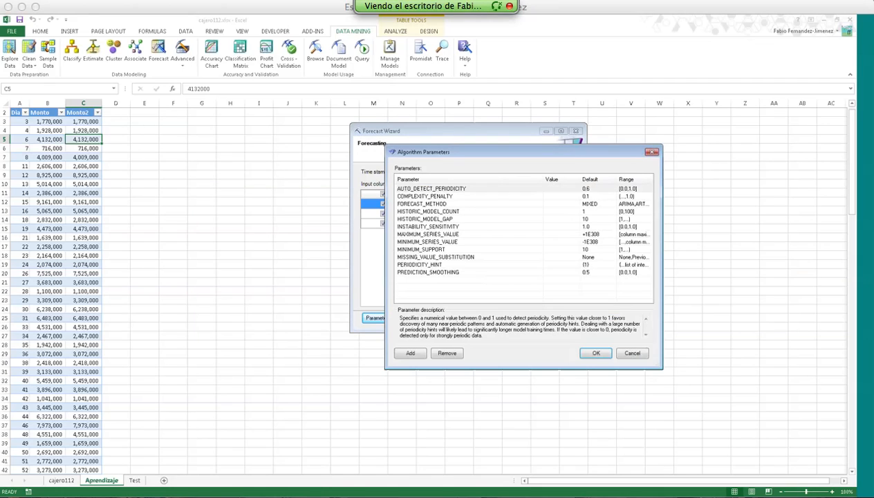
{"action": "left_click", "coordinate": [554, 205]}
{"action": "left_click", "coordinate": [553, 242]}
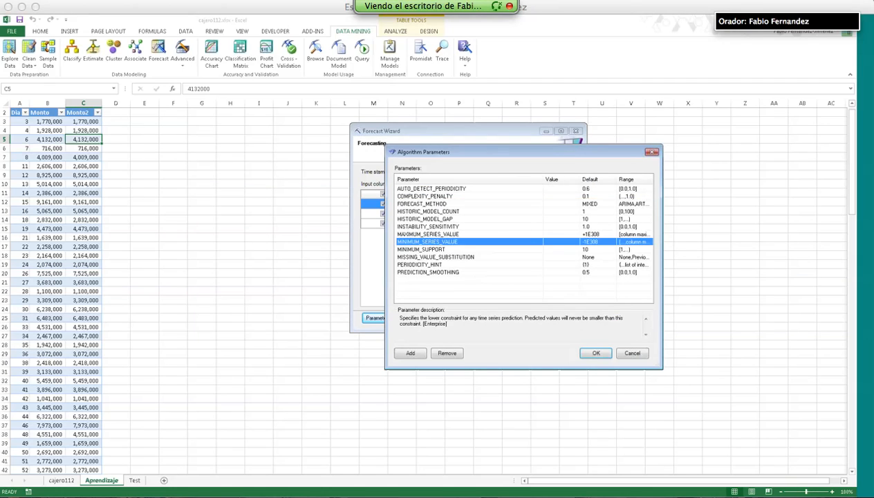
{"action": "left_click", "coordinate": [552, 242]}
{"action": "type", "text": "0"}
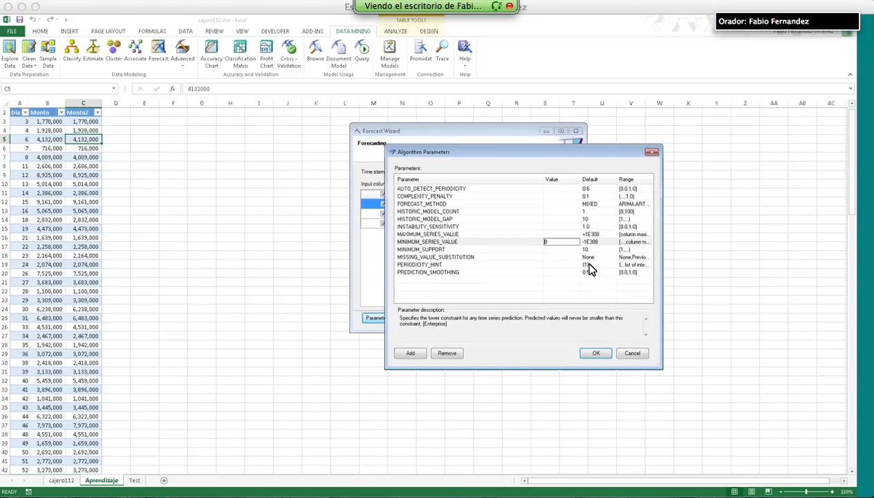
Set PREDICTION_SMOOTHING to 0.8, accept the algorithm parameters and continue to the wizard's final page.
{"action": "left_click", "coordinate": [545, 272]}
{"action": "left_click", "coordinate": [545, 272]}
{"action": "type", "text": "0.8"}
{"action": "left_click", "coordinate": [595, 352]}
{"action": "left_click", "coordinate": [533, 317]}
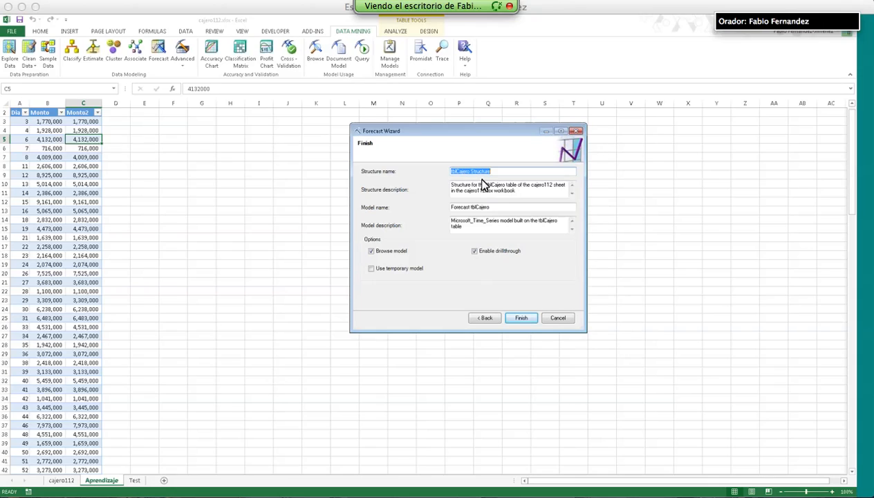
Create the Forecast tblCajero model with the default names, view its chart in a widened Browse window, and close it.
{"action": "left_click", "coordinate": [512, 321]}
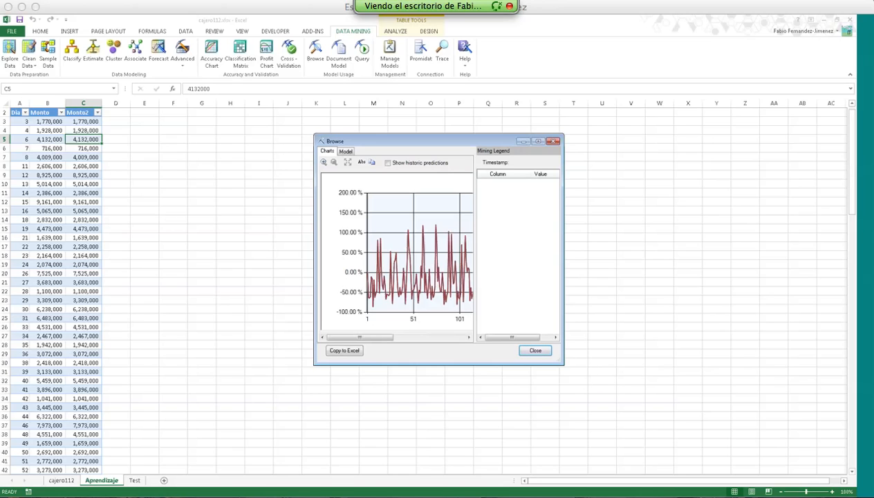
{"action": "left_click_drag", "start_coordinate": [561, 363], "coordinate": [724, 366]}
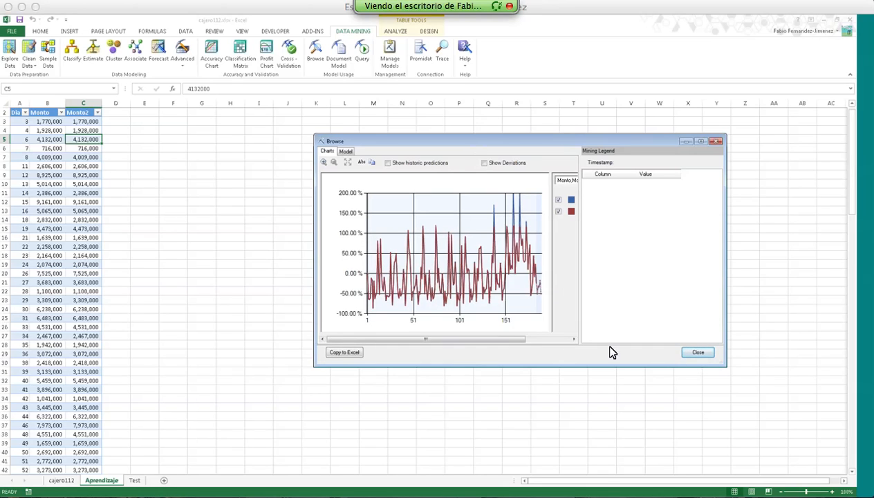
{"action": "left_click_drag", "start_coordinate": [517, 338], "coordinate": [553, 346]}
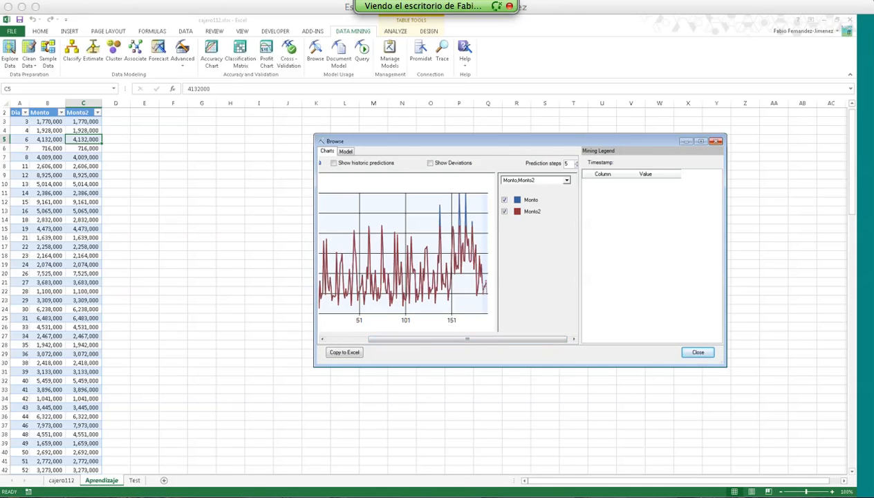
{"action": "left_click", "coordinate": [716, 141]}
Browse the Forecast tblCajero model, widen its window, and zoom the chart to days 132 to 137.
{"action": "left_click", "coordinate": [45, 141]}
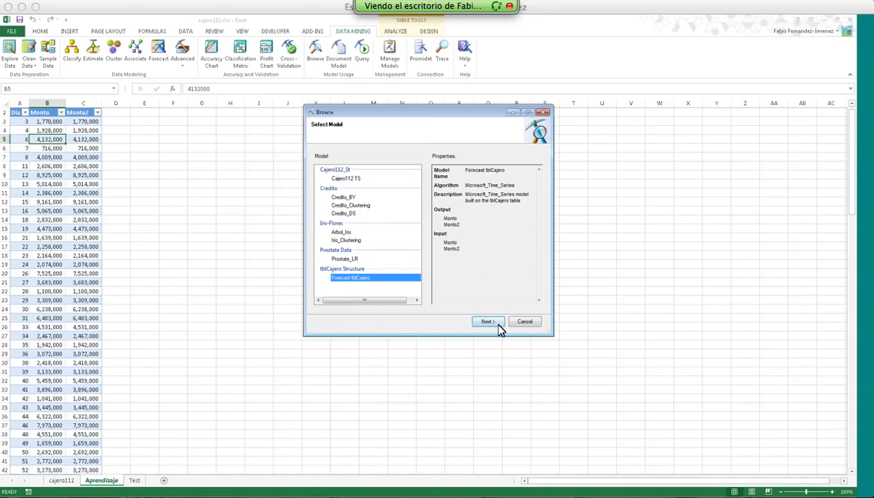
{"action": "left_click", "coordinate": [488, 323]}
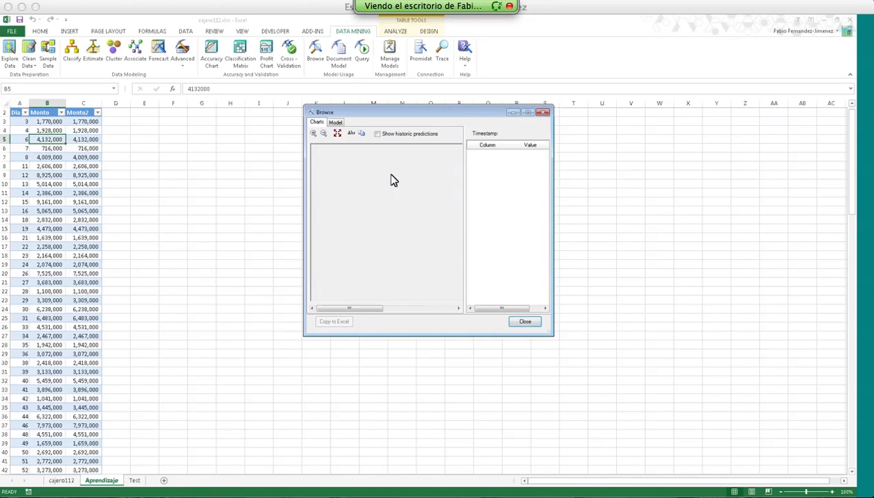
{"action": "left_click_drag", "start_coordinate": [723, 319], "coordinate": [767, 336]}
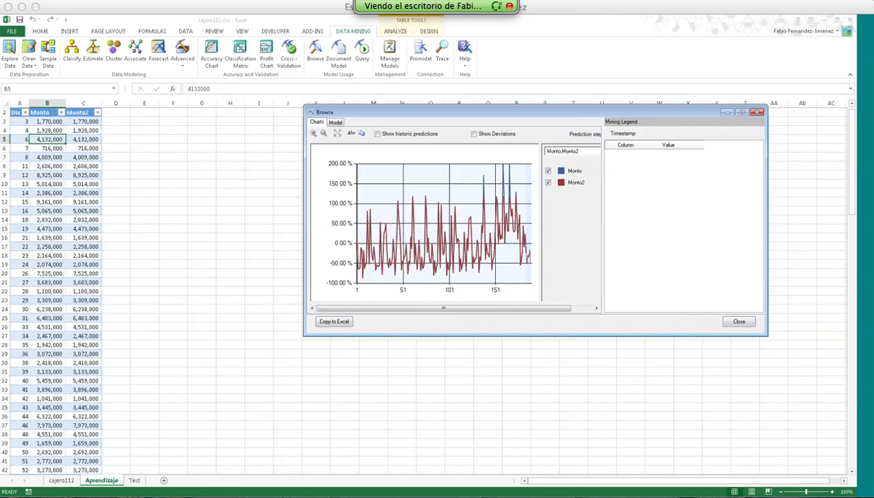
{"action": "left_click_drag", "start_coordinate": [477, 224], "coordinate": [483, 223]}
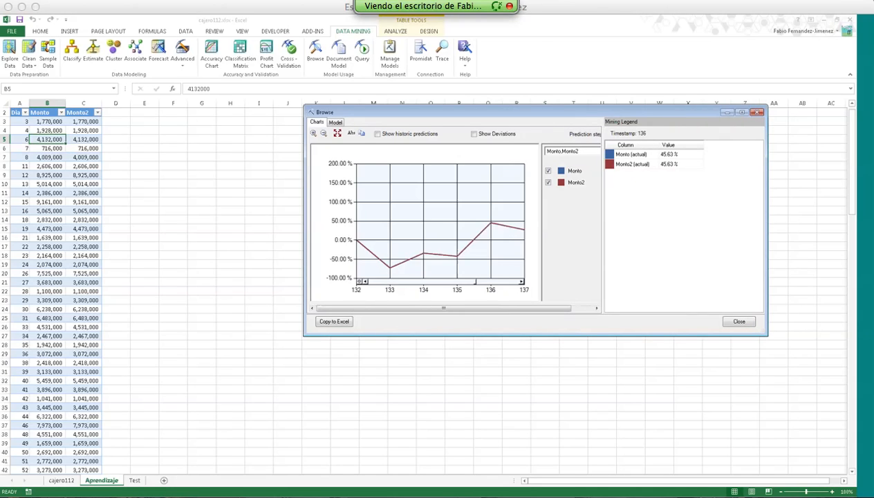
Close the model browser and go back to the beginning of the table on the cajero112 sheet.
{"action": "left_click", "coordinate": [758, 112]}
{"action": "left_click", "coordinate": [50, 122]}
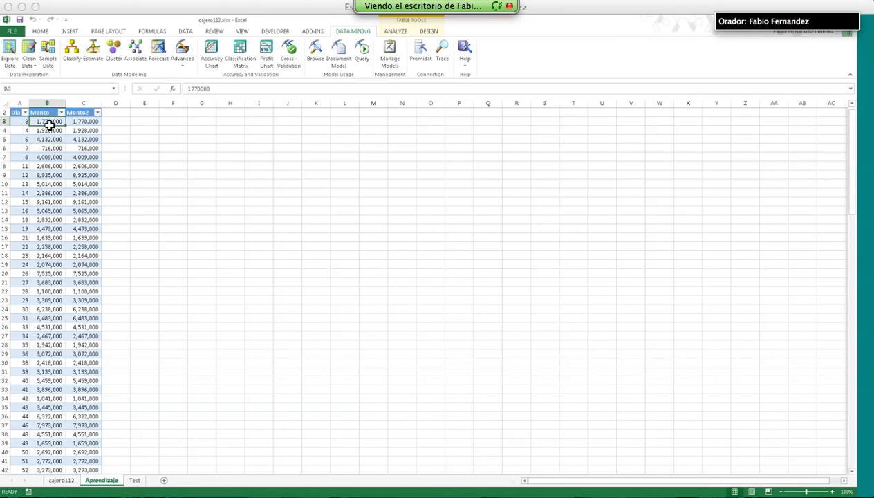
{"action": "scroll", "coordinate": [120, 121], "scroll_direction": "up", "scroll_amount": 1}
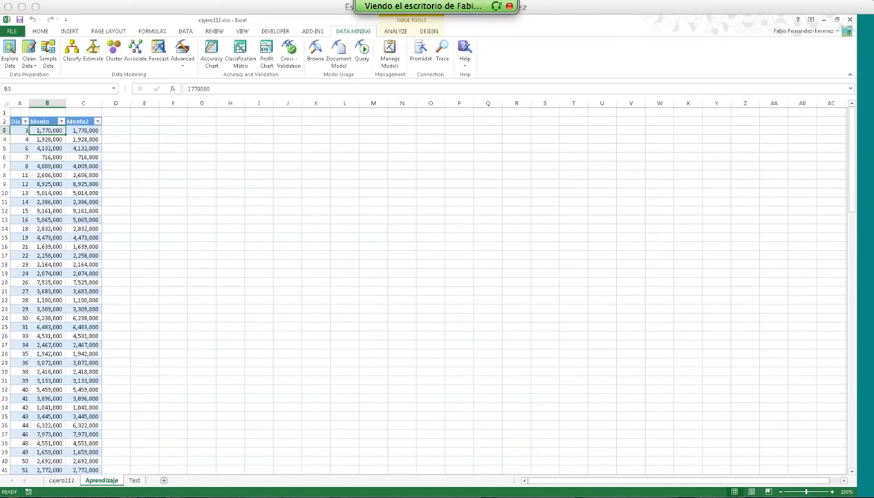
{"action": "left_click", "coordinate": [69, 479]}
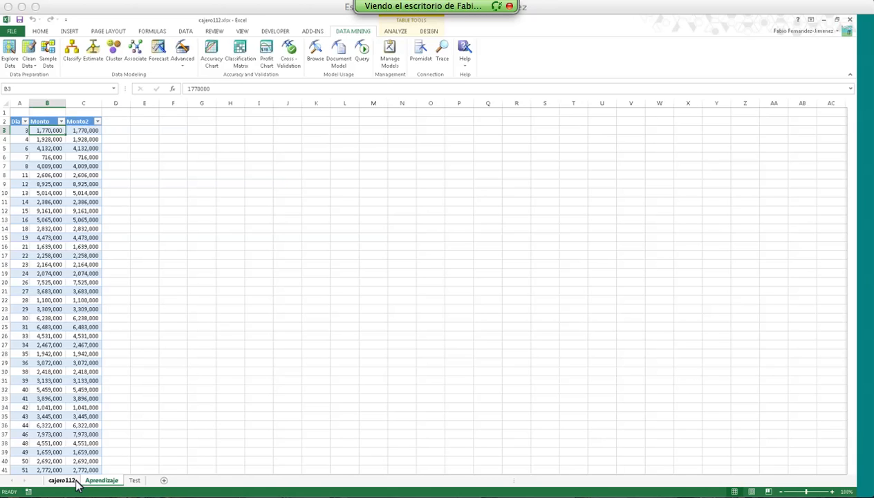
{"action": "scroll", "coordinate": [119, 177], "scroll_direction": "up", "scroll_amount": 20}
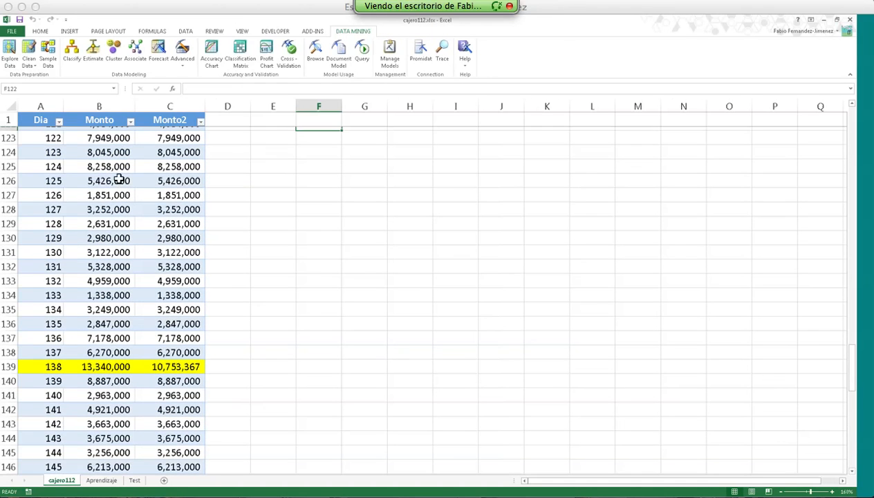
{"action": "scroll", "coordinate": [120, 177], "scroll_direction": "up", "scroll_amount": 3}
{"action": "left_click", "coordinate": [111, 150]}
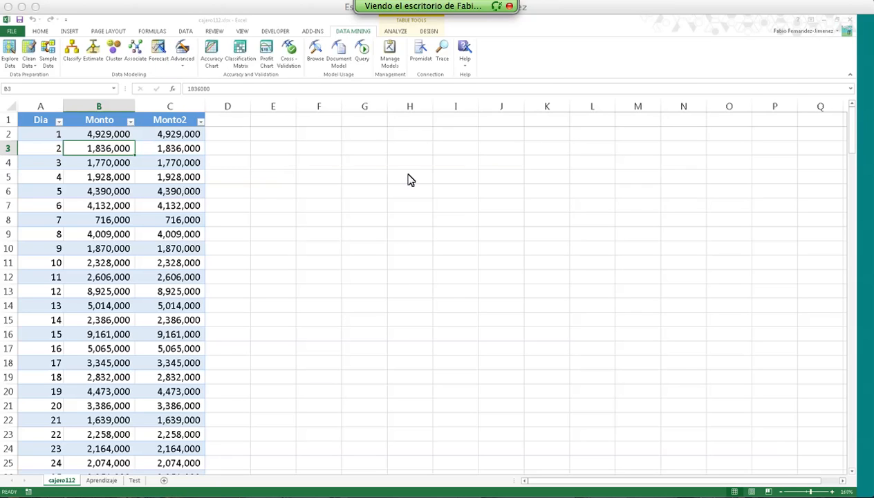
{"action": "left_click", "coordinate": [502, 361]}
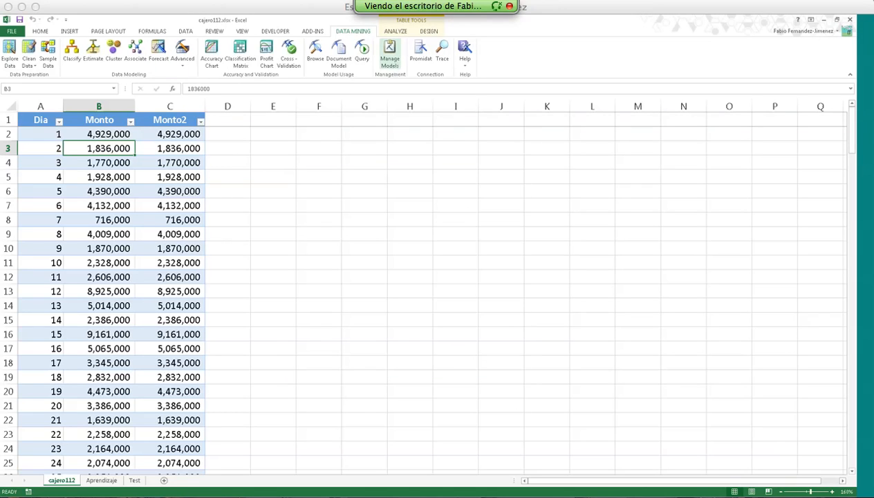
Delete the Cajero112_St mining structure together with its model from the managed mining structures.
{"action": "left_click", "coordinate": [393, 67]}
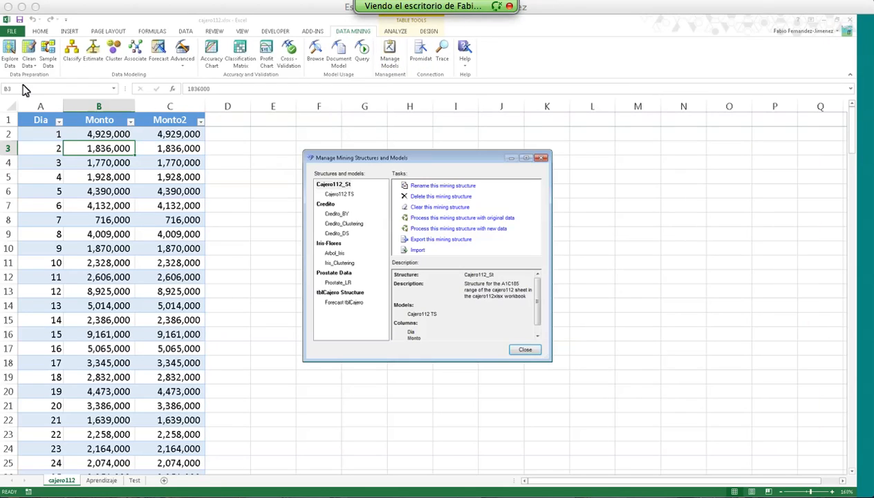
{"action": "left_click_drag", "start_coordinate": [407, 155], "coordinate": [461, 144]}
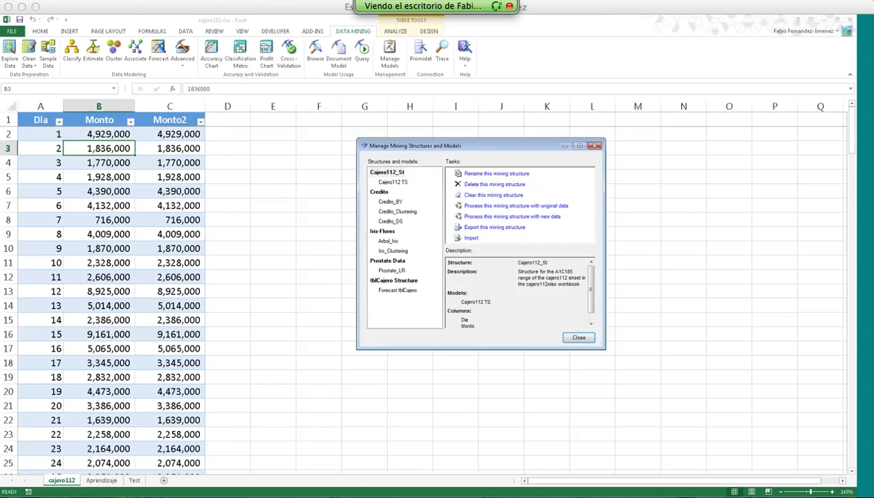
{"action": "left_click", "coordinate": [387, 172]}
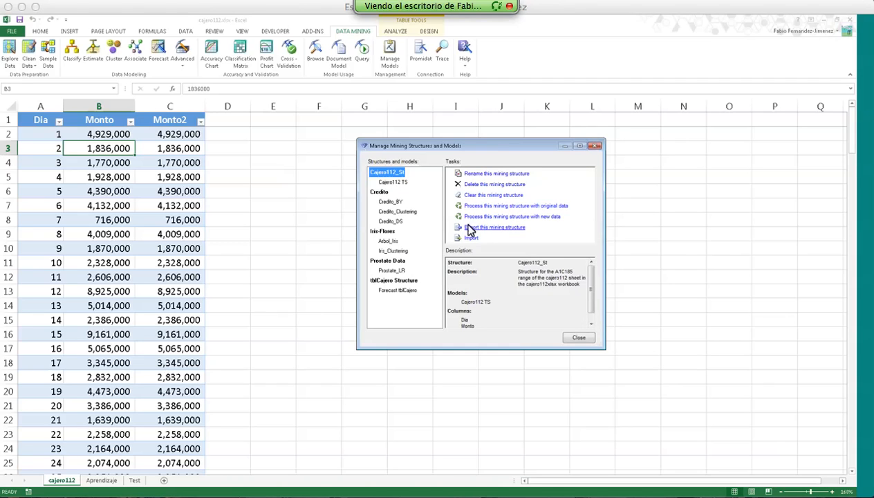
{"action": "left_click", "coordinate": [495, 184]}
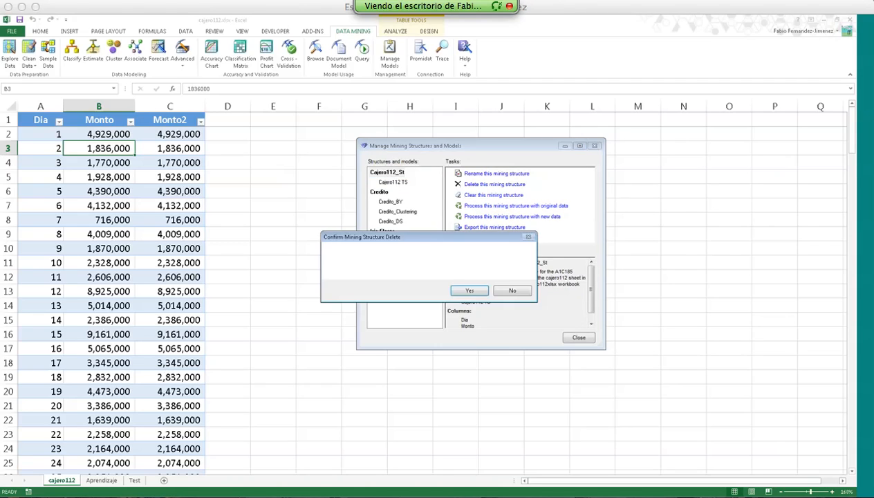
{"action": "key", "text": "Return"}
Delete the tblCajero Structure mining structure with its model and close the model manager.
{"action": "left_click", "coordinate": [387, 260]}
{"action": "left_click", "coordinate": [495, 184]}
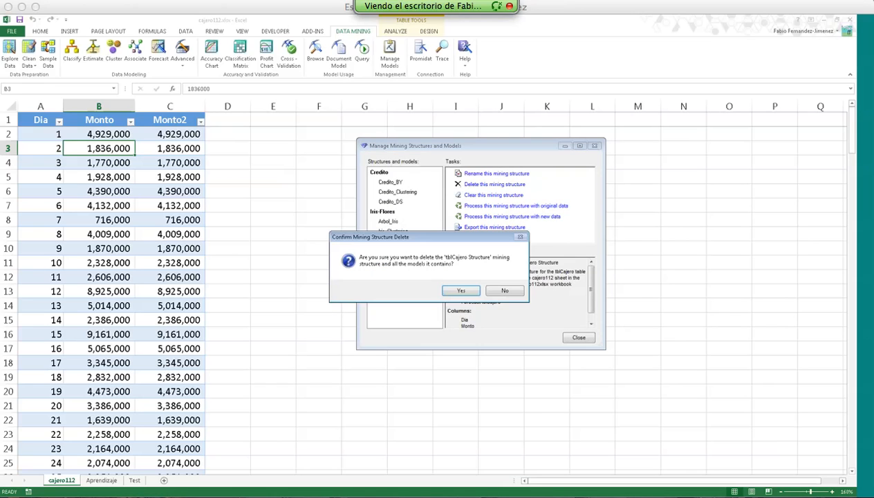
{"action": "left_click", "coordinate": [461, 292]}
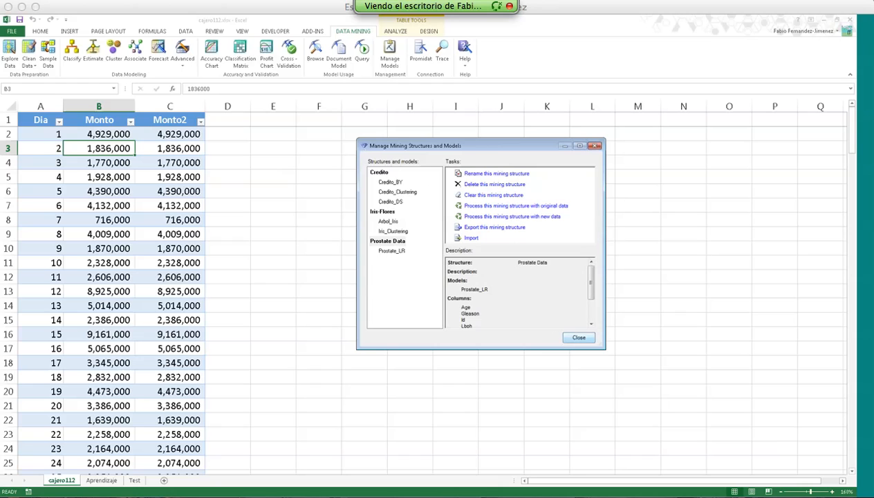
{"action": "left_click", "coordinate": [578, 337]}
Start a forecast using the Dia and Monto columns, range A1:B185 of cajero112 with headers, as source data.
{"action": "left_click_drag", "start_coordinate": [51, 121], "coordinate": [93, 125]}
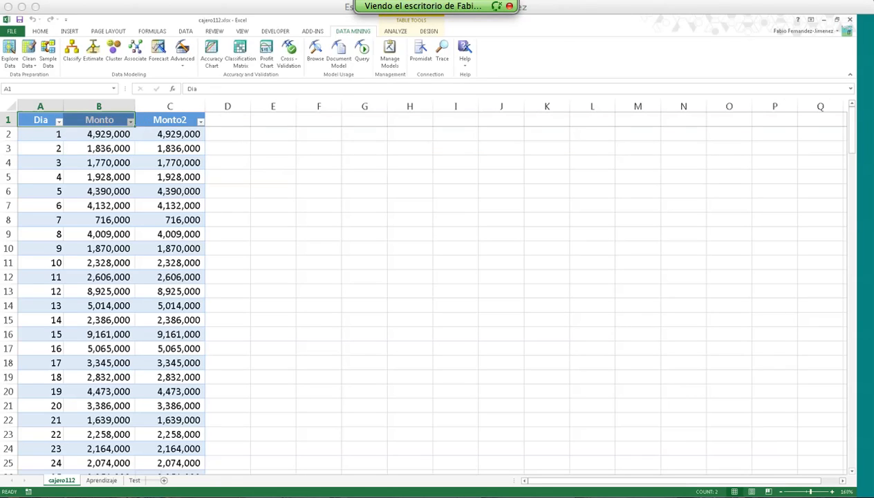
{"action": "key", "text": "ctrl+shift+Down"}
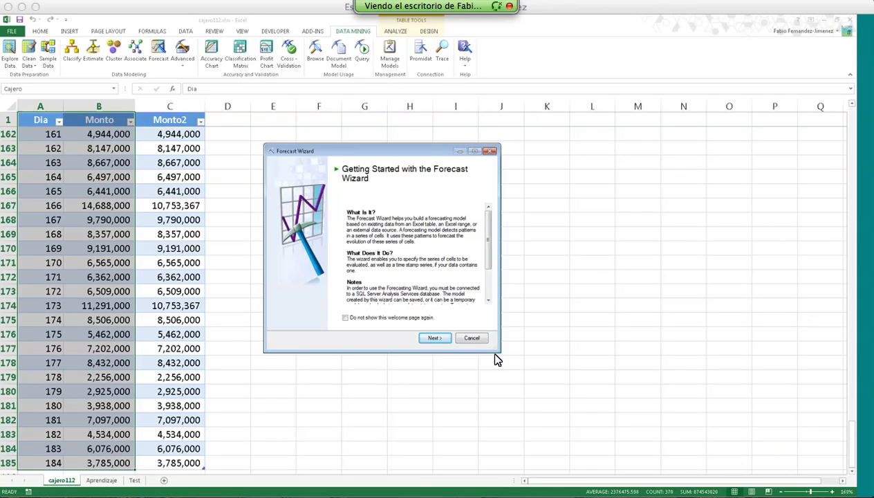
{"action": "left_click", "coordinate": [431, 338]}
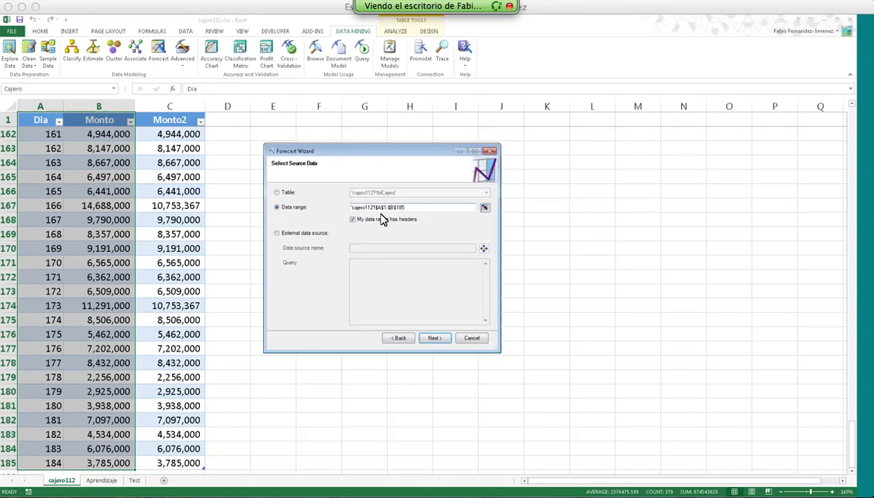
{"action": "left_click", "coordinate": [434, 337]}
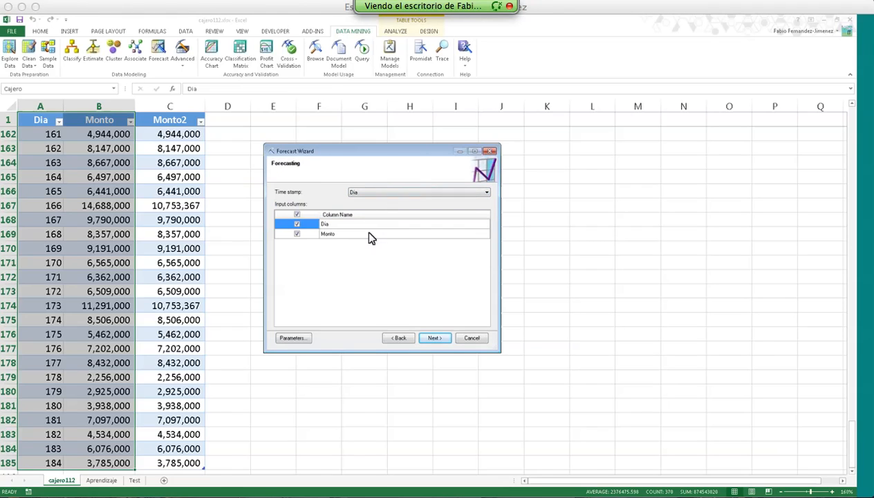
Keep Dia as the forecast's time stamp but exclude it from the input columns, leaving only Monto.
{"action": "left_click", "coordinate": [435, 337]}
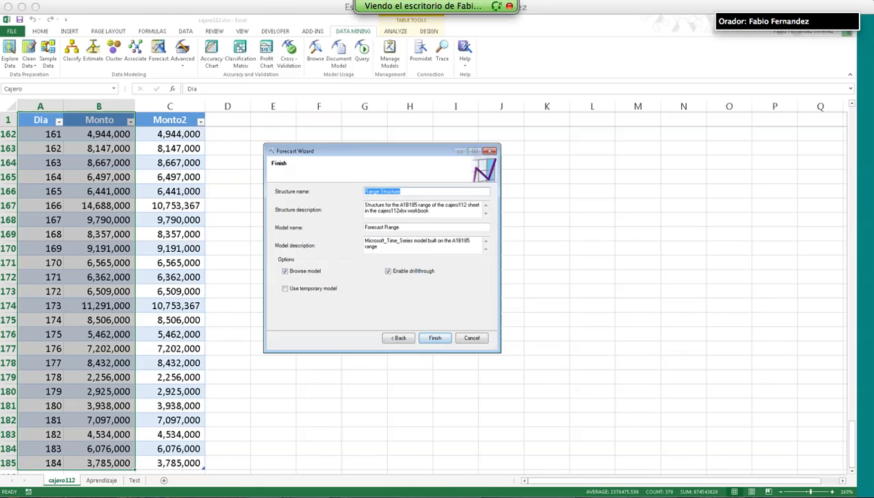
{"action": "left_click", "coordinate": [399, 337]}
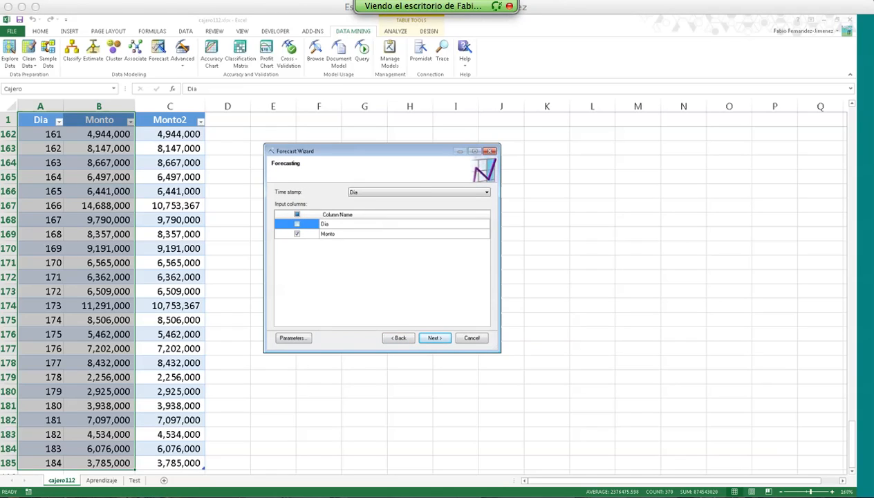
{"action": "left_click", "coordinate": [338, 235]}
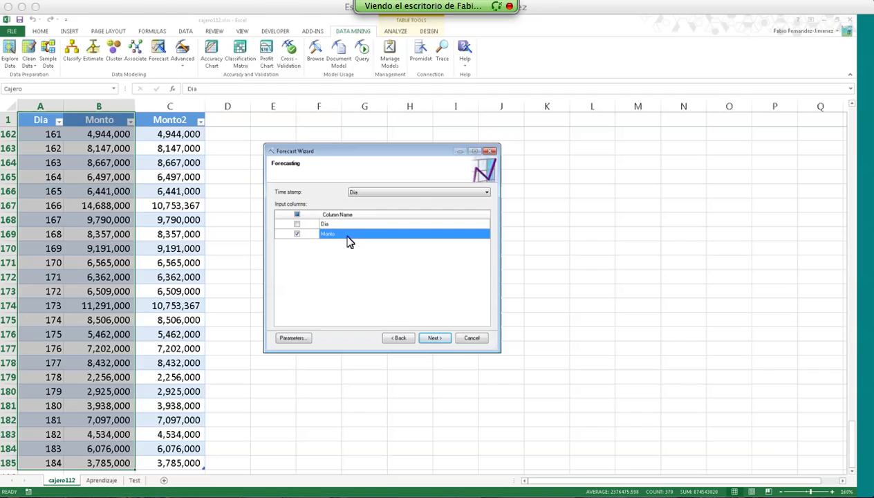
{"action": "left_click", "coordinate": [435, 338]}
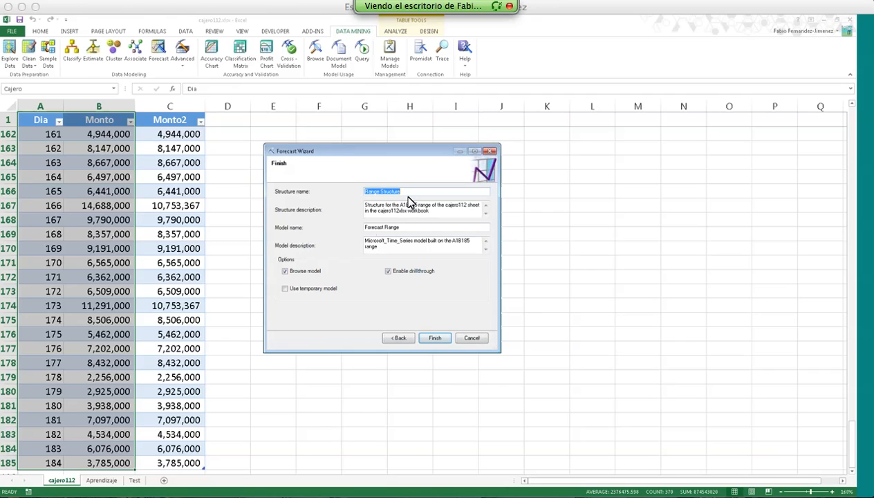
Name the mining structure Cajero and its model Cajero ST, and create the forecast model.
{"action": "type", "text": "C"}
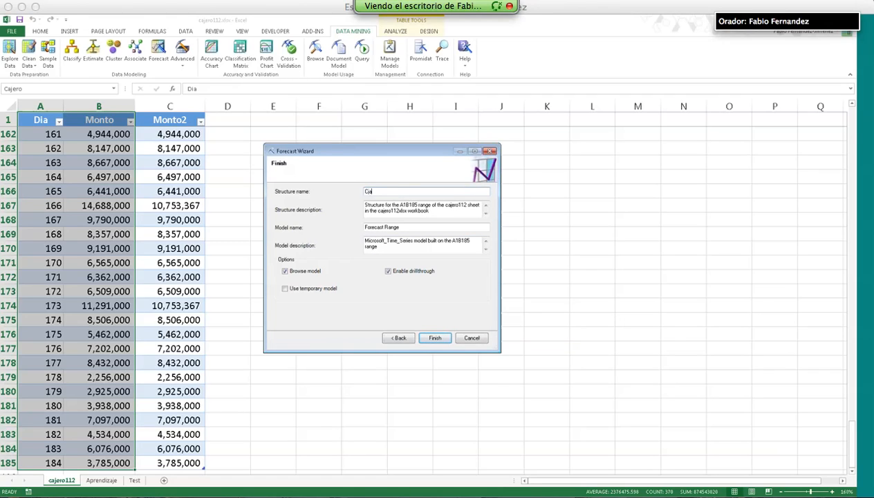
{"action": "type", "text": "ajero"}
{"action": "key", "text": "Tab"}
{"action": "key", "text": "Tab"}
{"action": "type", "text": "Cajero S"}
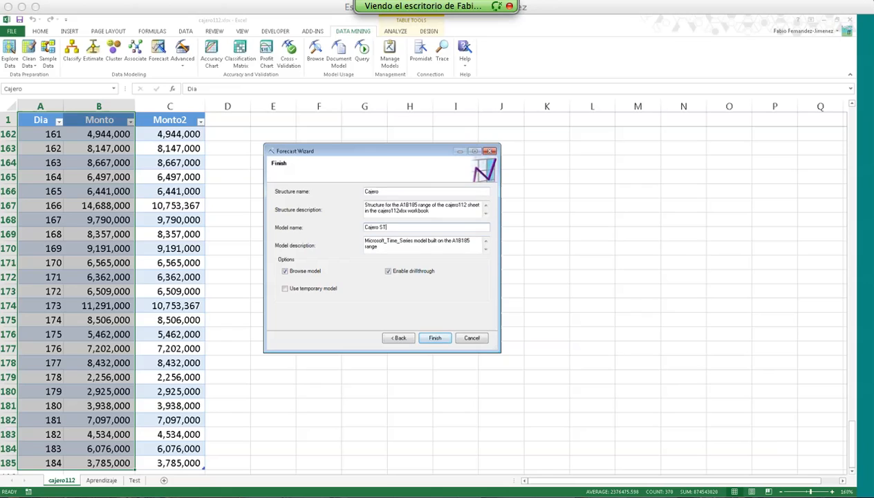
{"action": "left_click", "coordinate": [434, 337]}
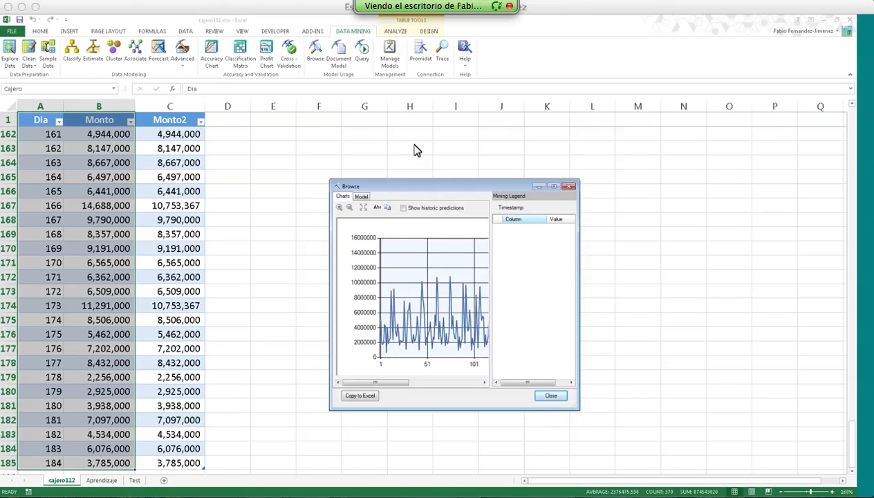
Enlarge the model browser window and set the forecast's prediction steps to 9.
{"action": "left_click_drag", "start_coordinate": [571, 368], "coordinate": [789, 374]}
{"action": "left_click_drag", "start_coordinate": [513, 151], "coordinate": [448, 141]}
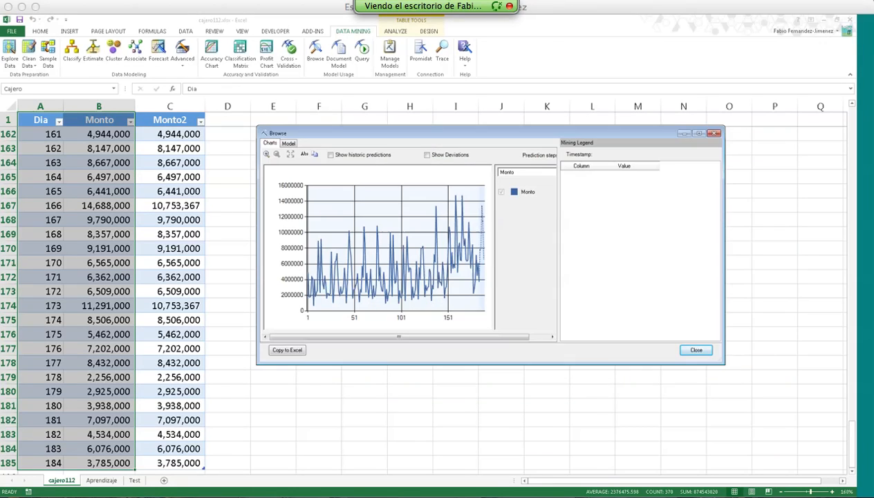
{"action": "left_click_drag", "start_coordinate": [723, 364], "coordinate": [751, 399]}
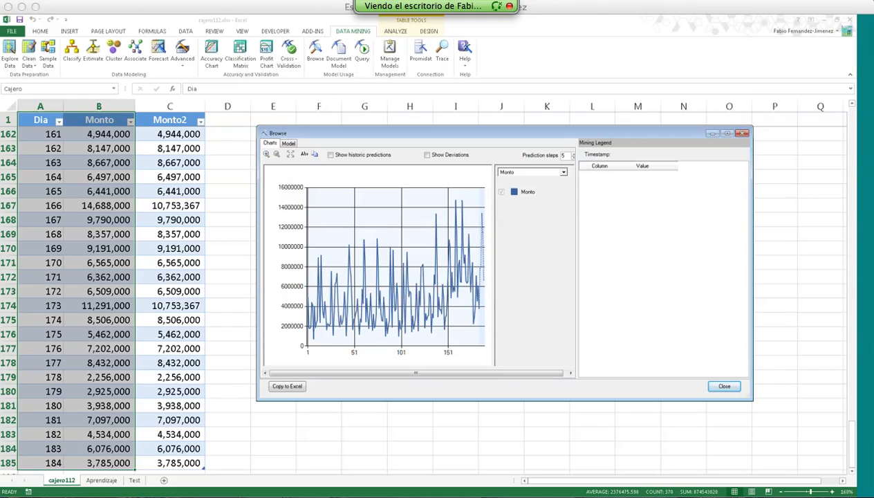
{"action": "left_click", "coordinate": [573, 154]}
{"action": "left_click", "coordinate": [572, 153]}
{"action": "left_click", "coordinate": [572, 153]}
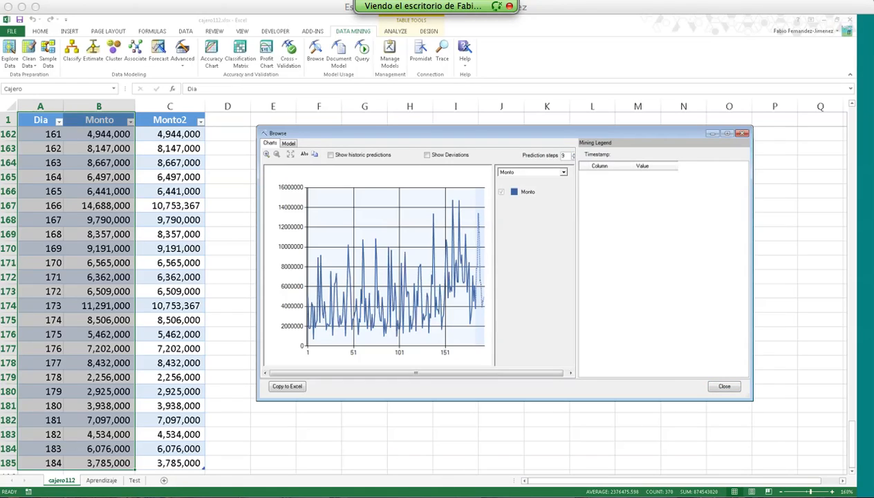
Examine the predicted Monto values at the end of the forecast chart, then close the browser and minimize the workbook window.
{"action": "left_click", "coordinate": [464, 285]}
{"action": "scroll", "coordinate": [468, 289], "scroll_direction": "up", "scroll_amount": 3}
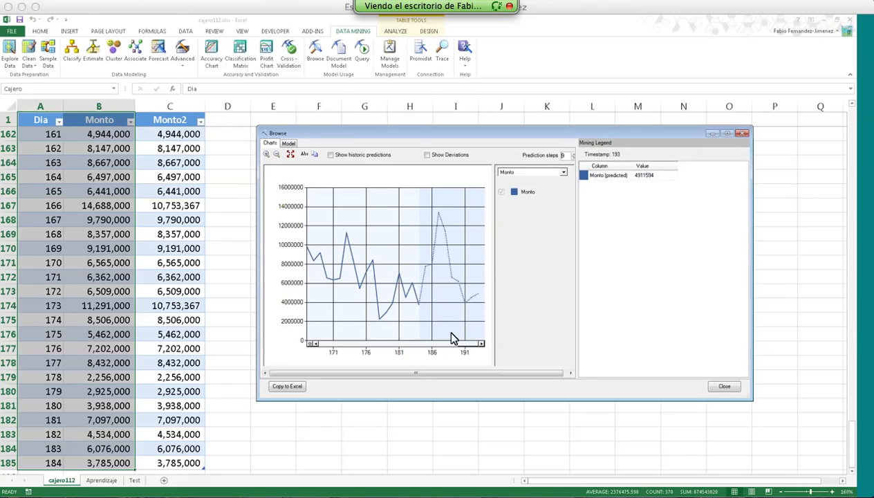
{"action": "type", "text": "9"}
{"action": "double_click", "coordinate": [644, 175]}
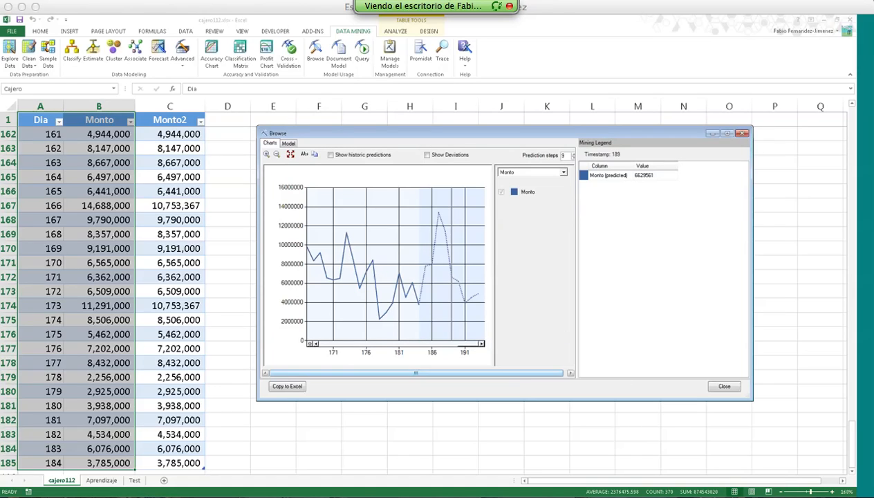
{"action": "left_click_drag", "start_coordinate": [512, 373], "coordinate": [515, 372]}
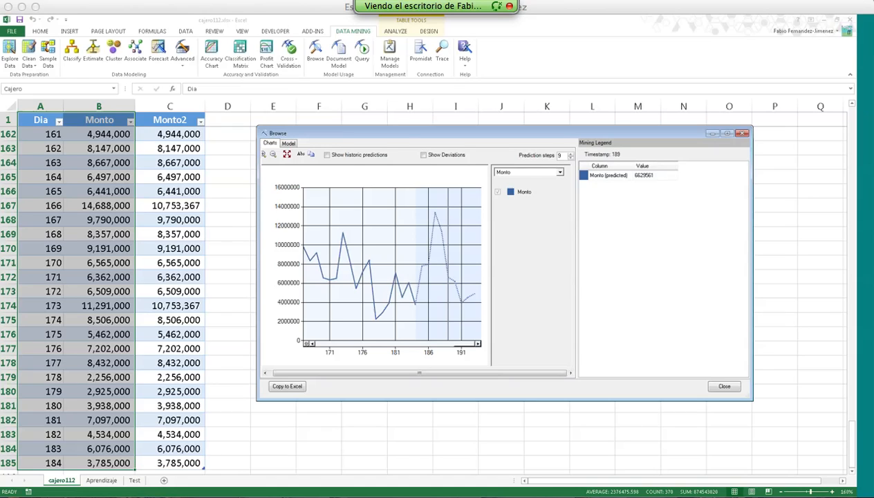
{"action": "left_click_drag", "start_coordinate": [399, 132], "coordinate": [390, 119]}
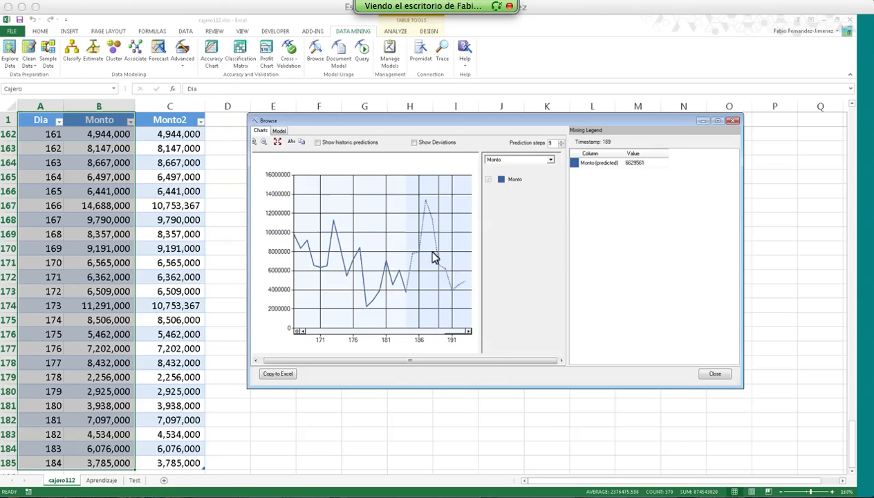
{"action": "left_click", "coordinate": [717, 374]}
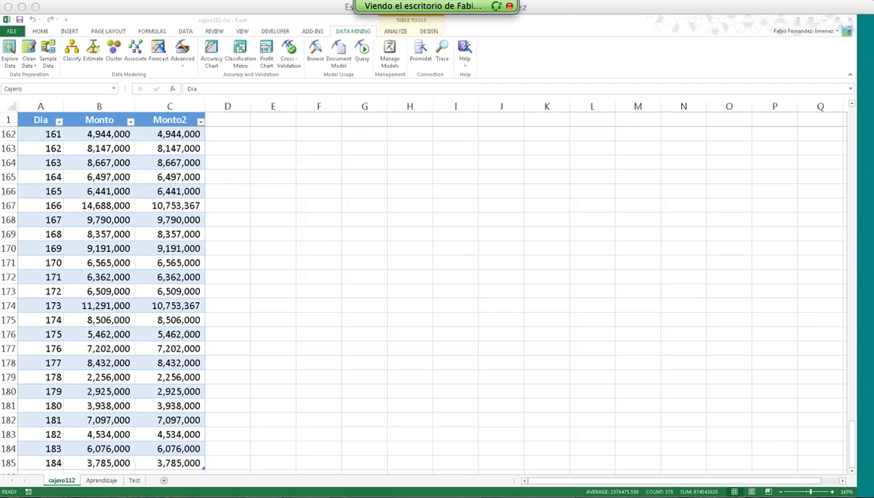
{"action": "left_click", "coordinate": [820, 21]}
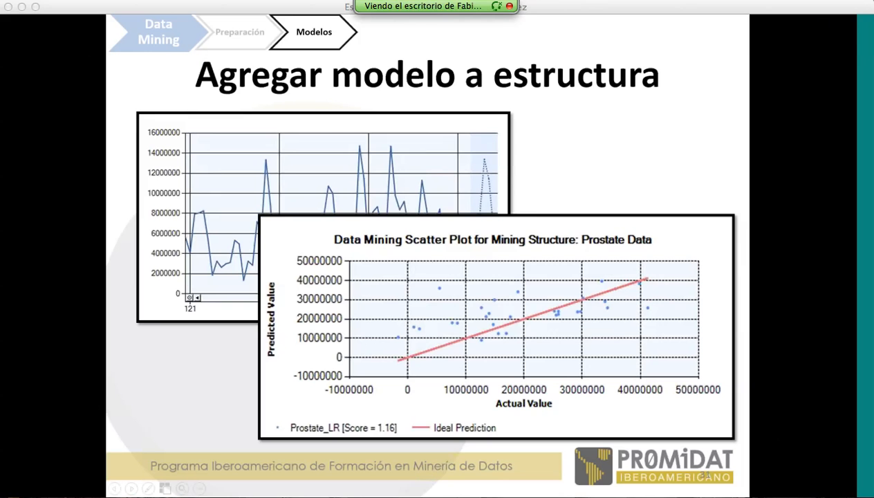
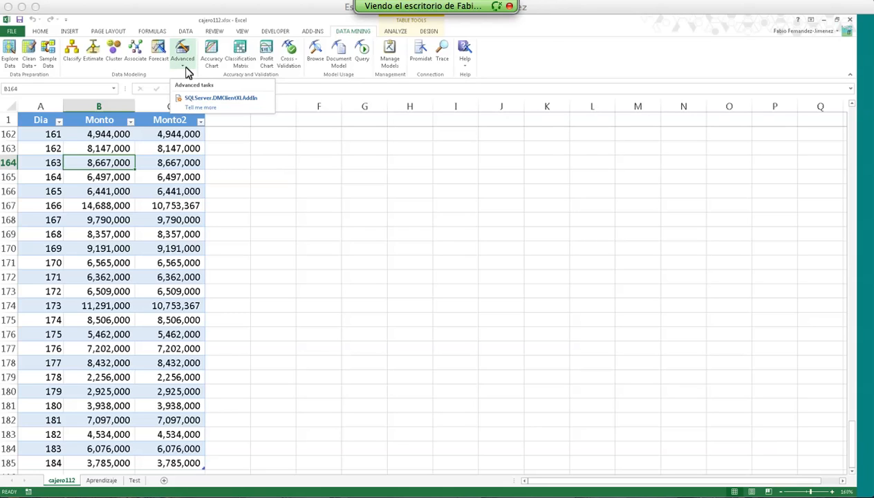
Start creating a new mining structure and set its source data to an external data source.
{"action": "left_click", "coordinate": [184, 67]}
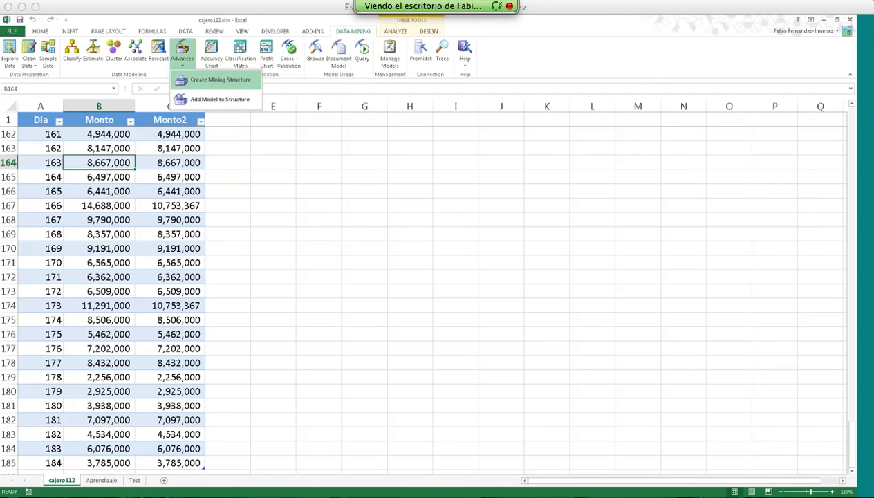
{"action": "left_click", "coordinate": [220, 80]}
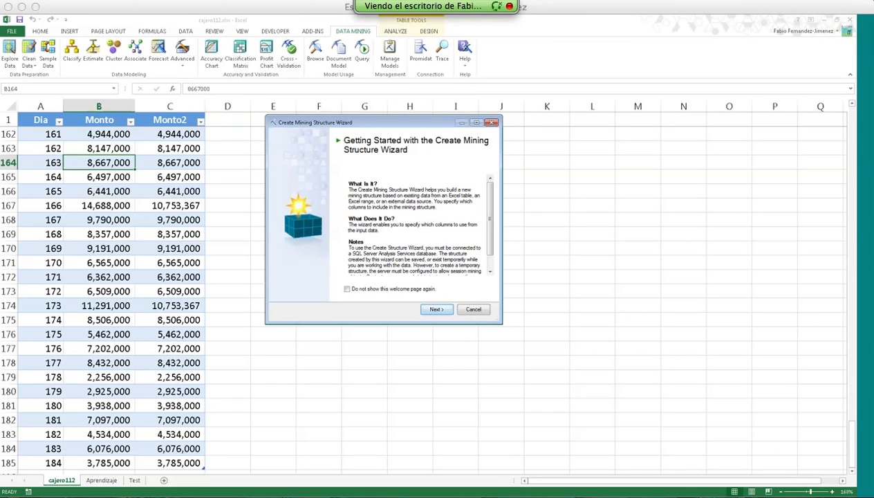
{"action": "left_click", "coordinate": [436, 309]}
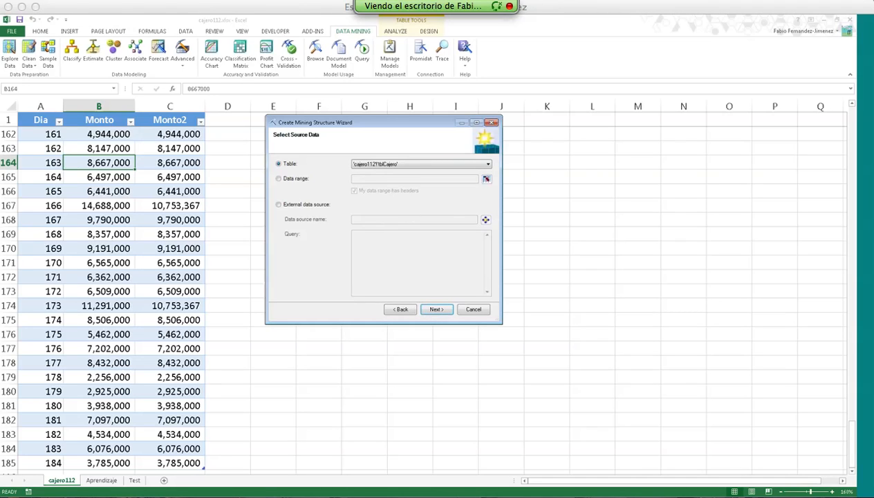
{"action": "left_click", "coordinate": [302, 206]}
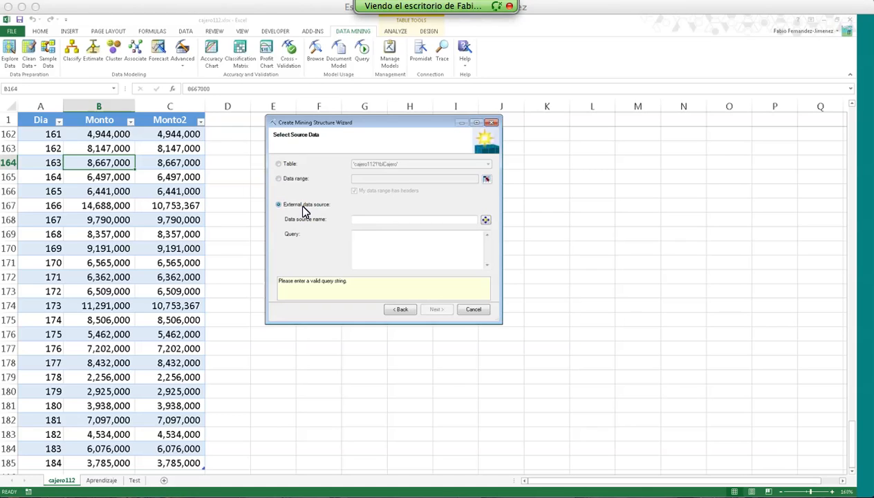
Switch to SQL Server Management Studio, examine the lpsa column in the prostate_data query results, and return to the Excel wizard.
{"action": "key", "text": "alt+Tab"}
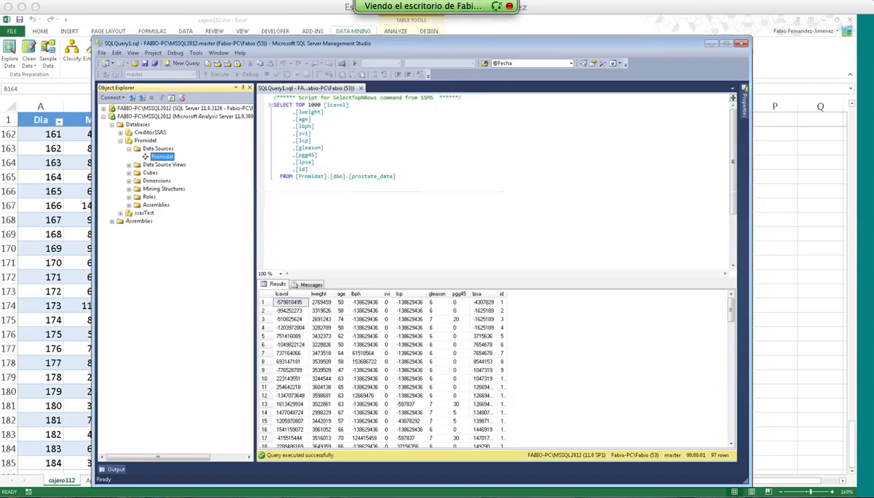
{"action": "left_click_drag", "start_coordinate": [254, 235], "coordinate": [226, 235]}
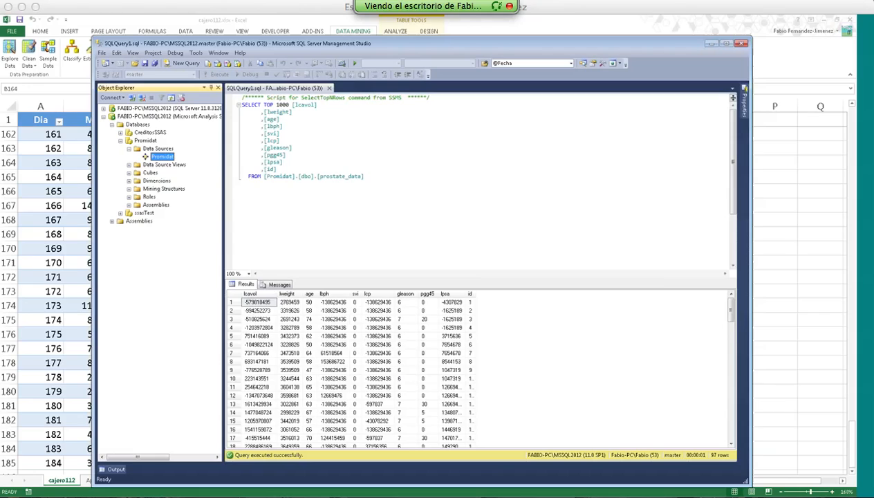
{"action": "left_click", "coordinate": [445, 294]}
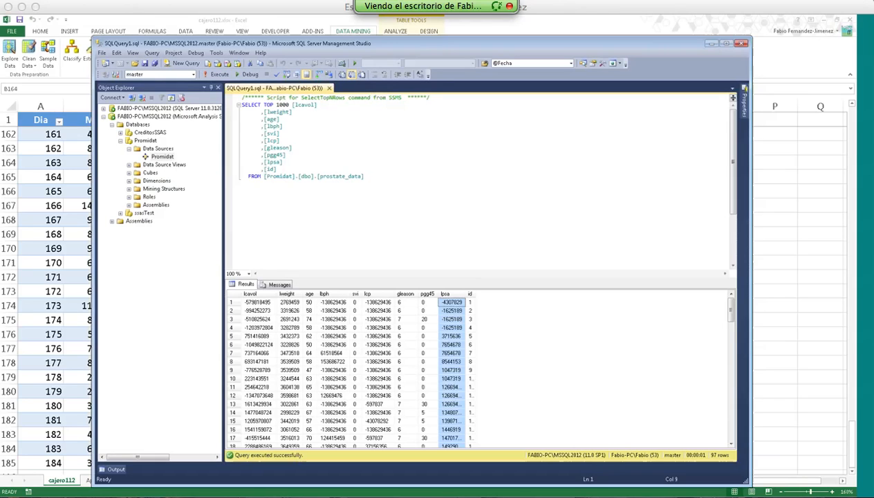
{"action": "left_click", "coordinate": [130, 21]}
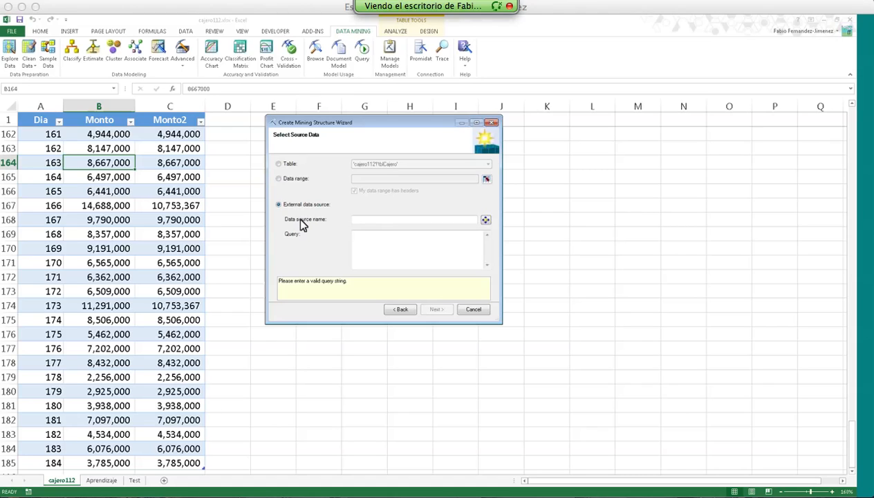
{"action": "left_click", "coordinate": [11, 126]}
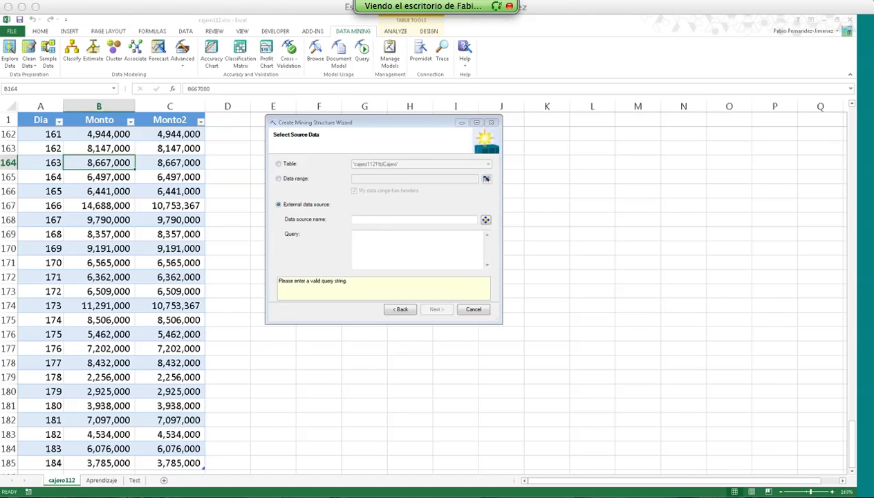
Build the structure's source query from the Promidat data source with all columns of the prostate_data table, and accept it.
{"action": "left_click", "coordinate": [486, 220]}
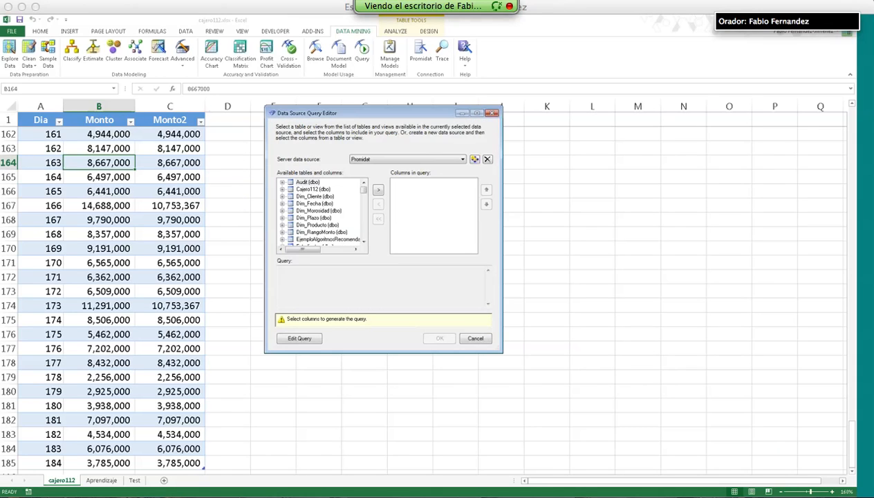
{"action": "scroll", "coordinate": [365, 197], "scroll_direction": "down", "scroll_amount": 10}
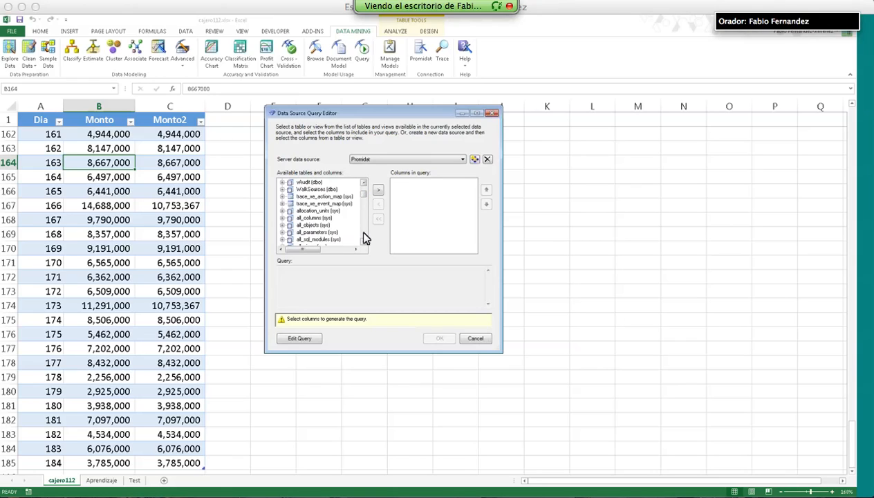
{"action": "scroll", "coordinate": [362, 235], "scroll_direction": "down", "scroll_amount": 6}
{"action": "scroll", "coordinate": [365, 188], "scroll_direction": "up", "scroll_amount": 6}
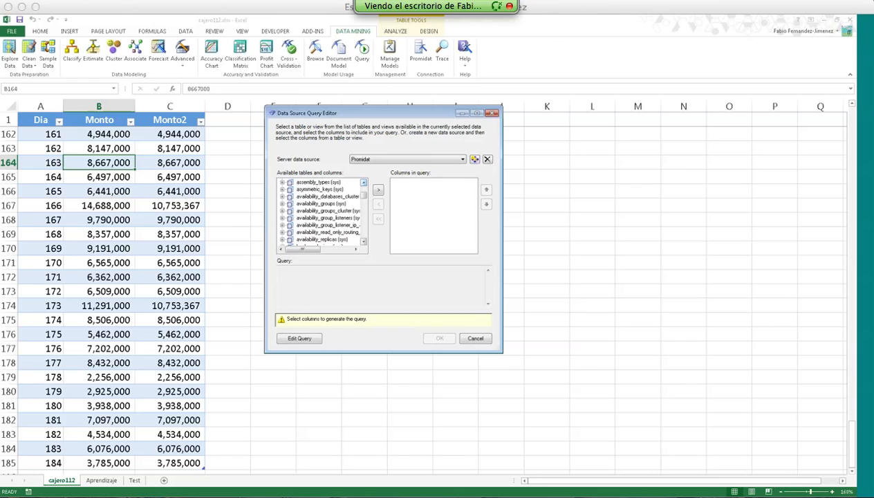
{"action": "scroll", "coordinate": [366, 188], "scroll_direction": "up", "scroll_amount": 2}
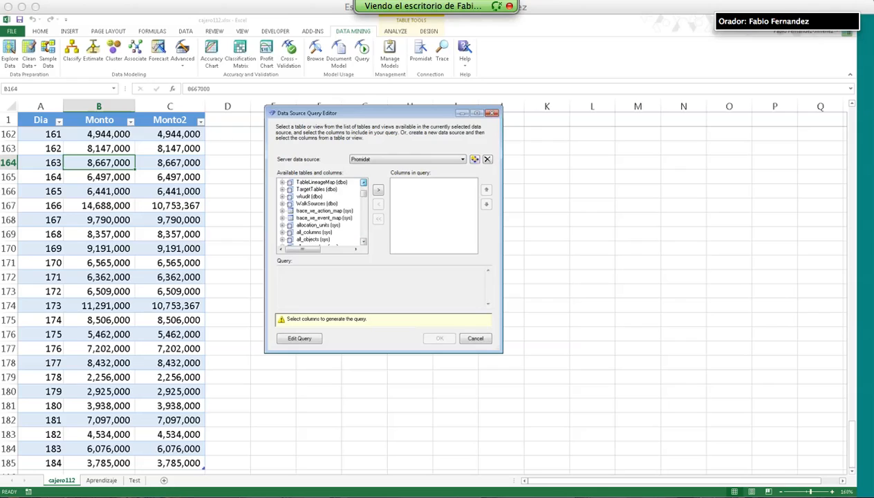
{"action": "scroll", "coordinate": [367, 188], "scroll_direction": "up", "scroll_amount": 8}
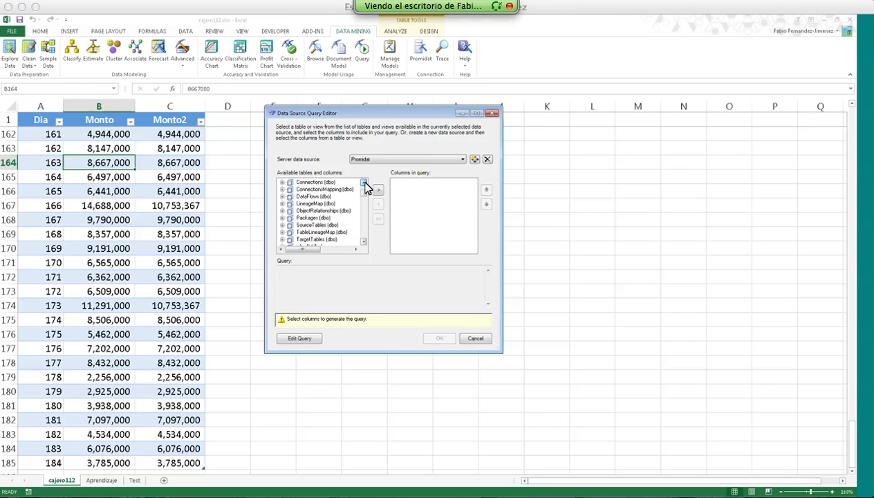
{"action": "scroll", "coordinate": [366, 188], "scroll_direction": "up", "scroll_amount": 1}
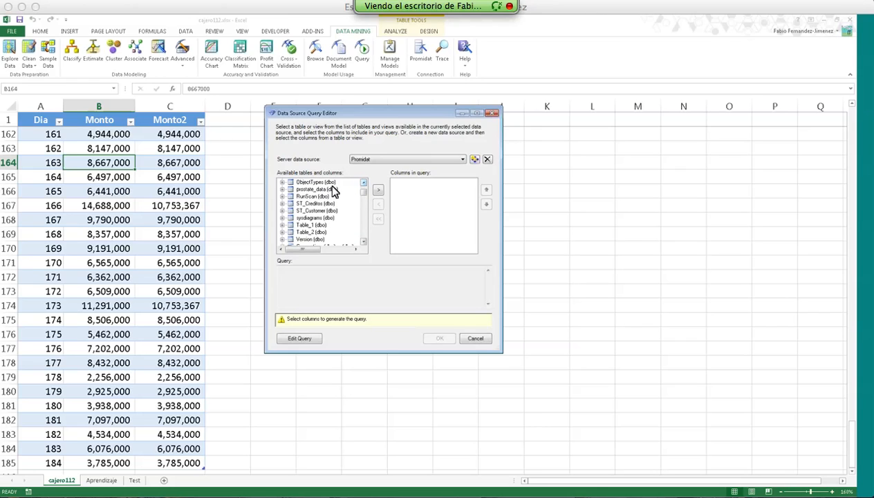
{"action": "left_click", "coordinate": [320, 190]}
{"action": "left_click", "coordinate": [380, 193]}
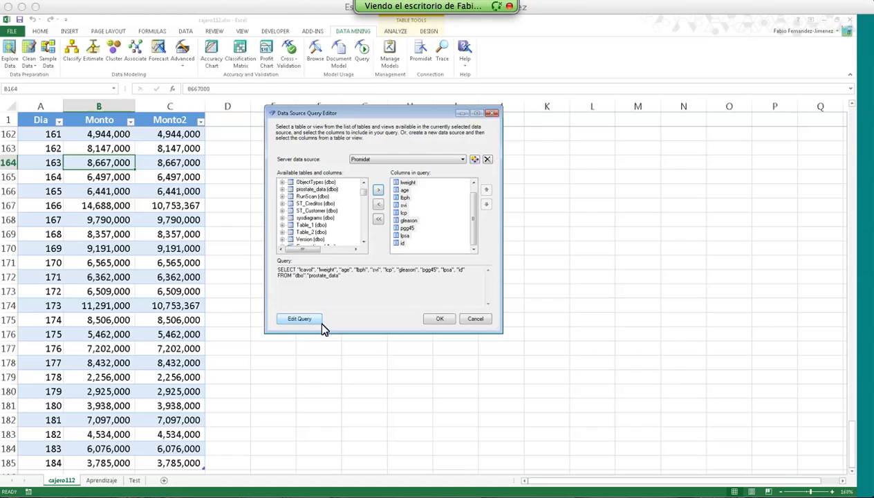
{"action": "left_click", "coordinate": [440, 319]}
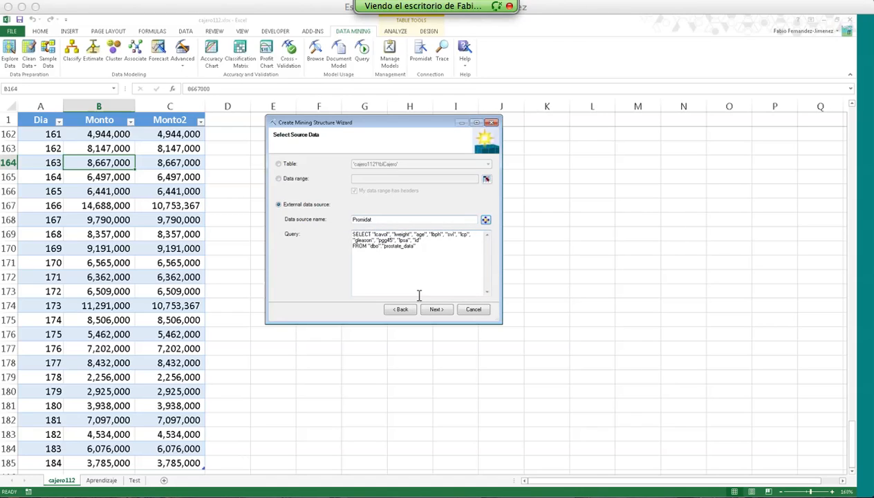
{"action": "left_click", "coordinate": [436, 309]}
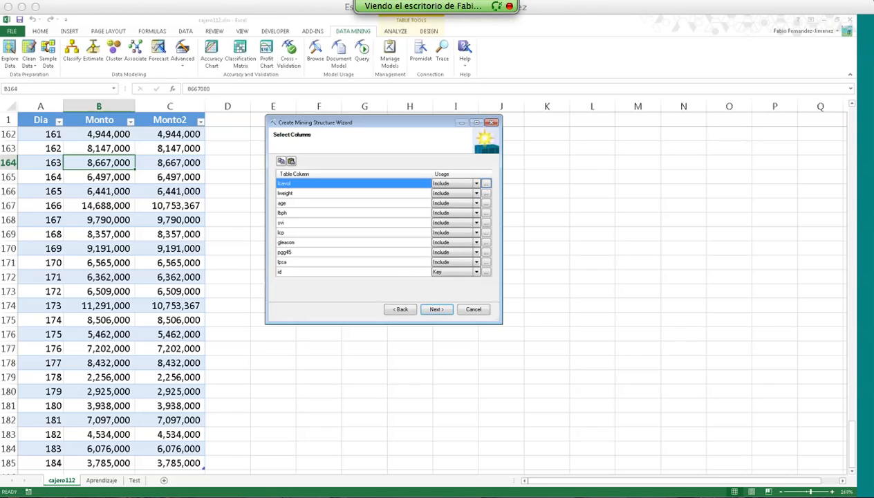
Review the usage options for the lpsa column, keep it as Include with id as Key, and accept the column selection.
{"action": "left_click", "coordinate": [461, 263]}
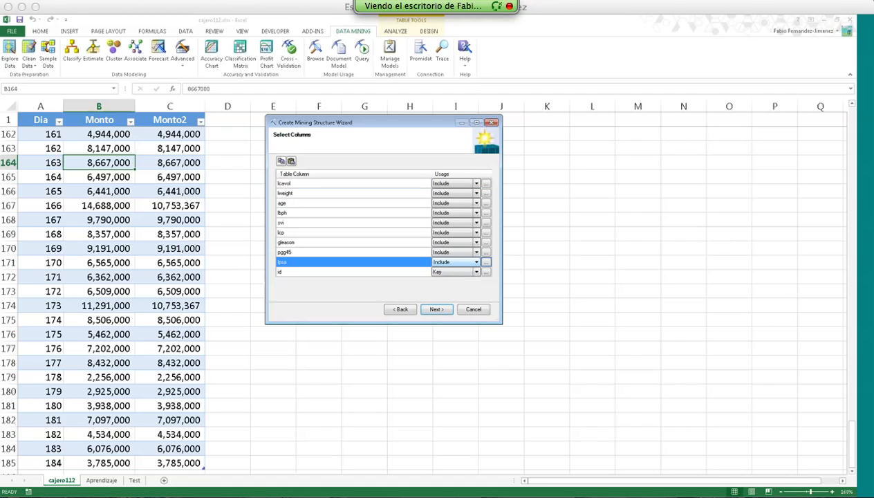
{"action": "left_click", "coordinate": [470, 266]}
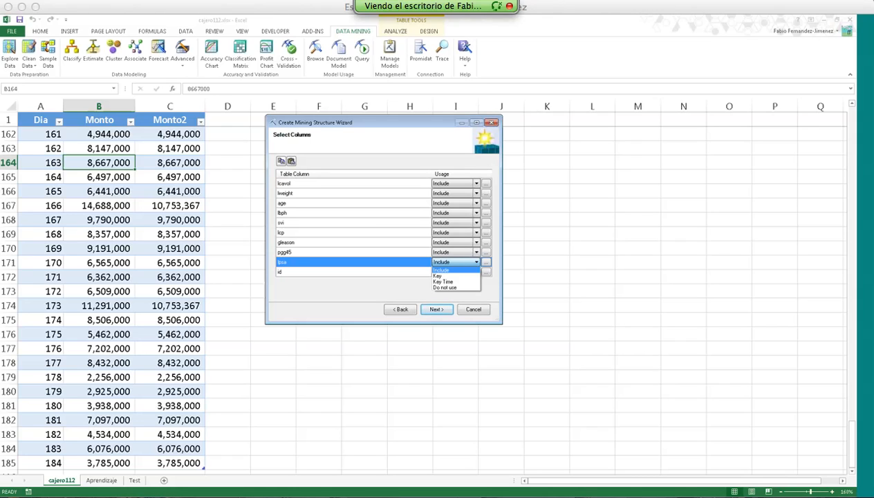
{"action": "key", "text": "Down"}
{"action": "left_click", "coordinate": [411, 141]}
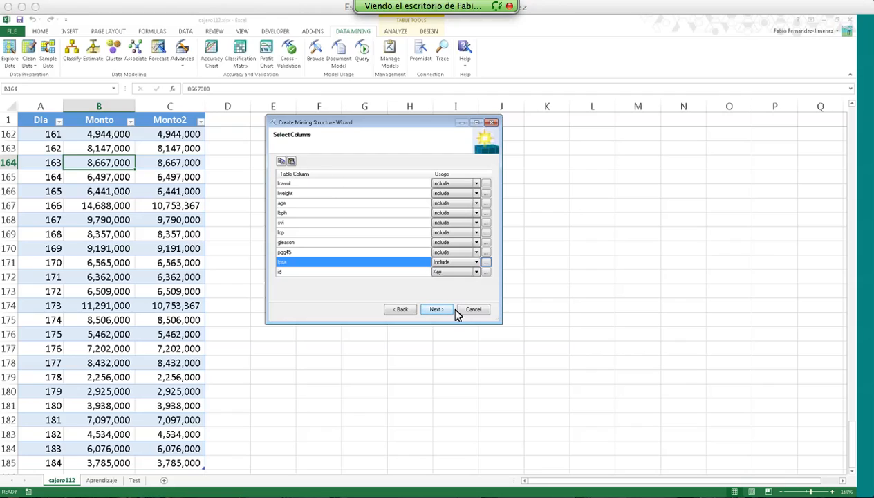
{"action": "left_click", "coordinate": [437, 310]}
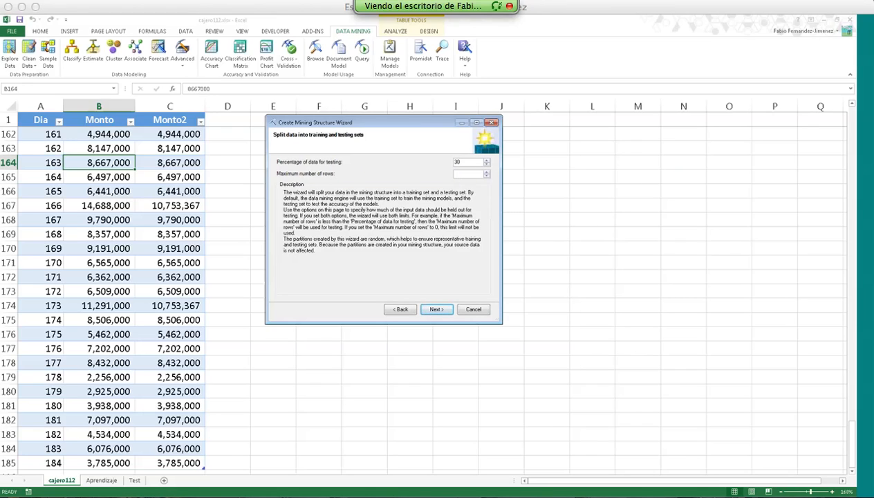
Set the percentage of data held out for testing to 25.
{"action": "double_click", "coordinate": [457, 162]}
{"action": "type", "text": "25"}
{"action": "left_click", "coordinate": [436, 310]}
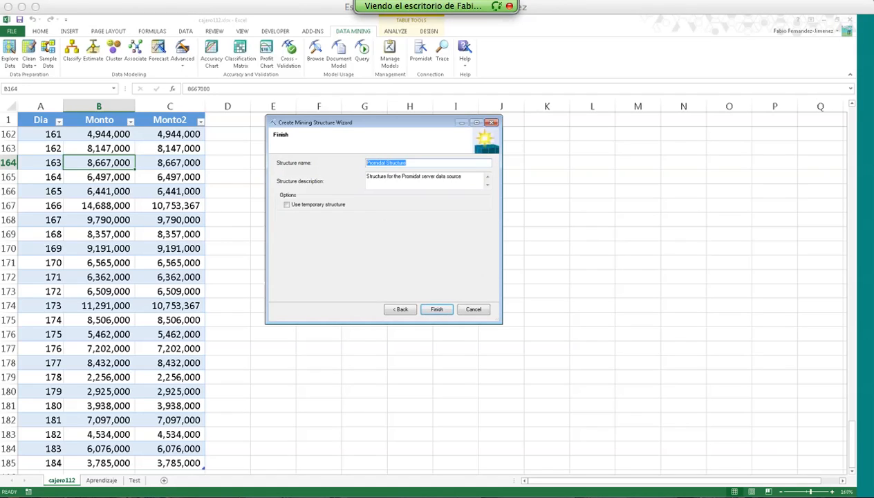
Name the mining structure Est_Cancer, keep its default description, and create it as a permanent structure.
{"action": "type", "text": "E"}
{"action": "type", "text": "?"}
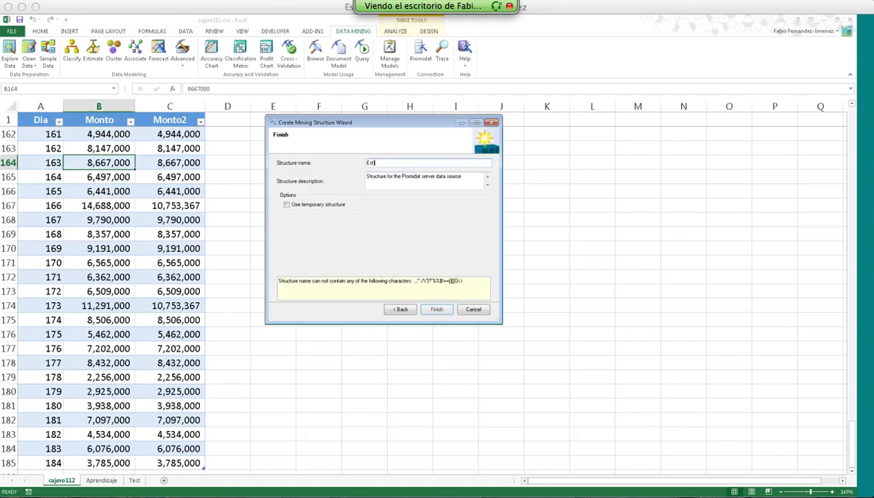
{"action": "key", "text": "BackSpace"}
{"action": "type", "text": "st_C"}
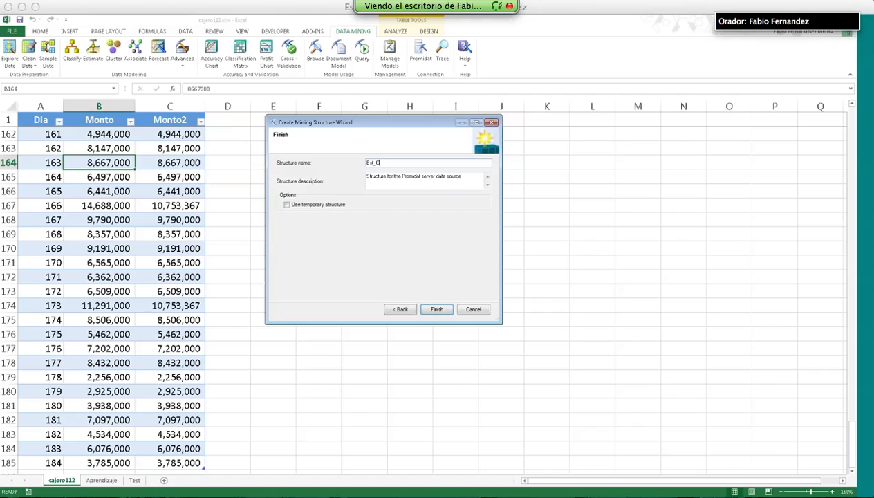
{"action": "type", "text": "ancer"}
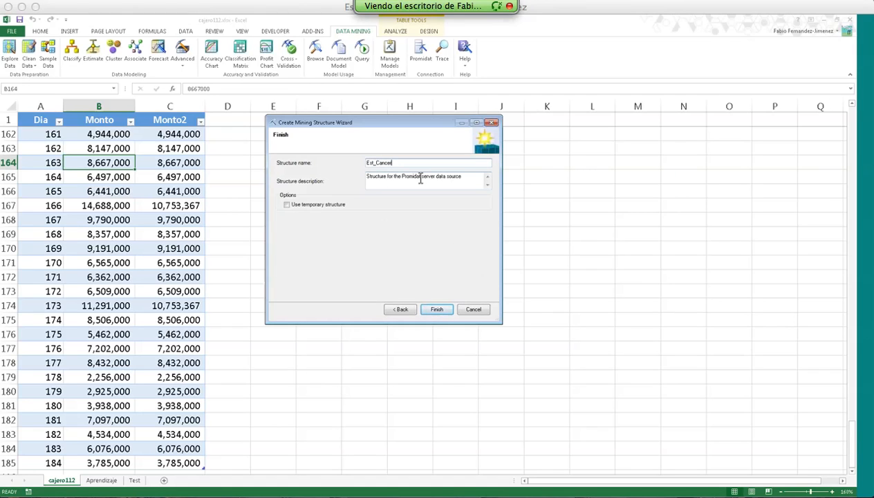
{"action": "left_click_drag", "start_coordinate": [465, 177], "coordinate": [365, 177]}
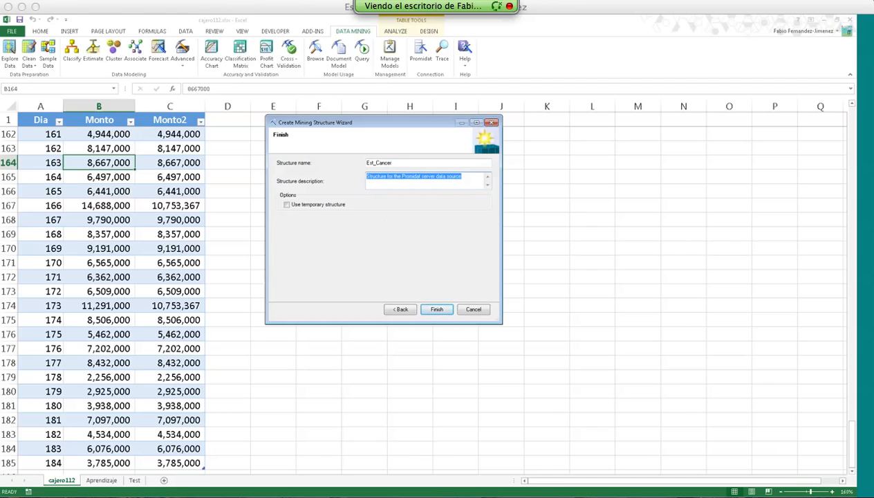
{"action": "left_click", "coordinate": [436, 309]}
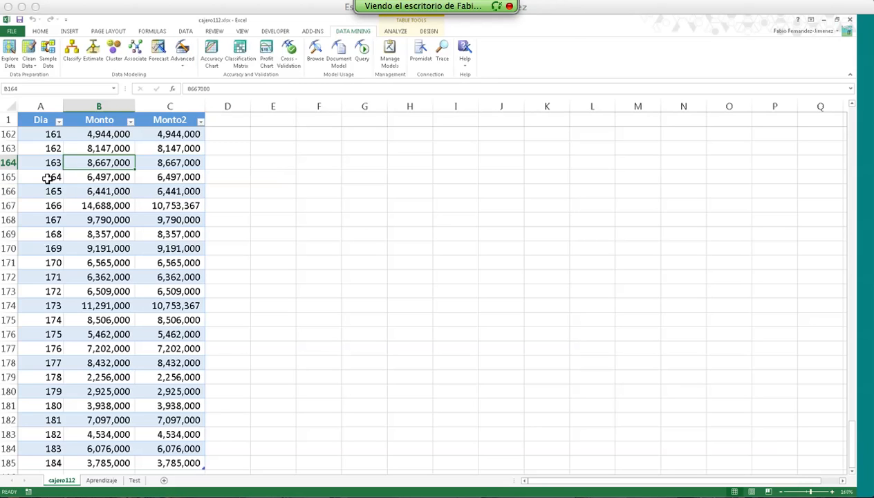
Switch to the presentation, view the Agregar Modelo slide, and return to the Excel workbook.
{"action": "left_click", "coordinate": [824, 21]}
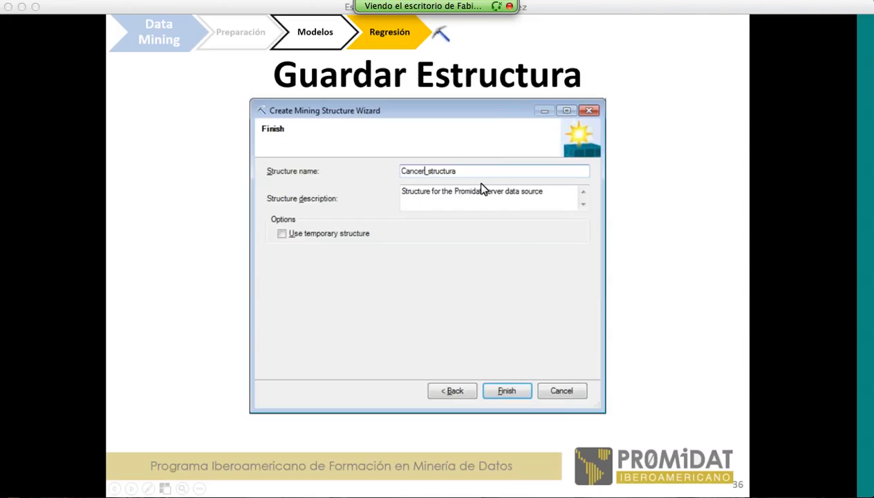
{"action": "key", "text": "Right"}
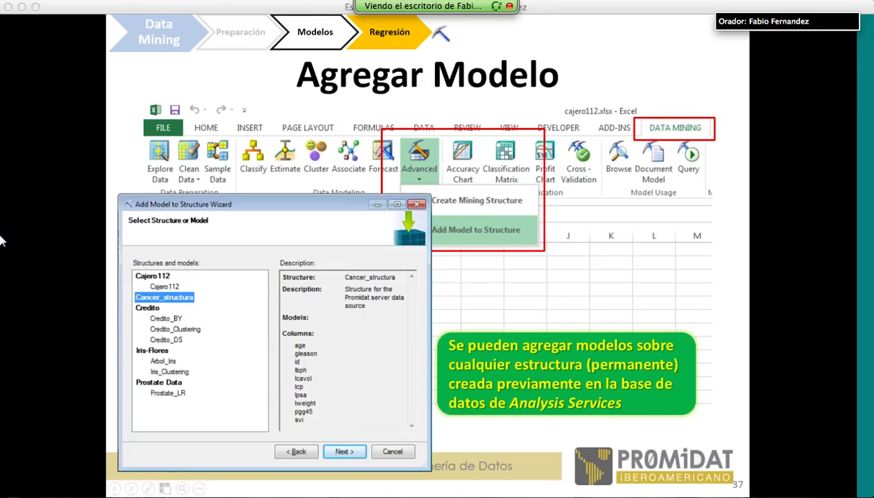
{"action": "key", "text": "alt+Tab"}
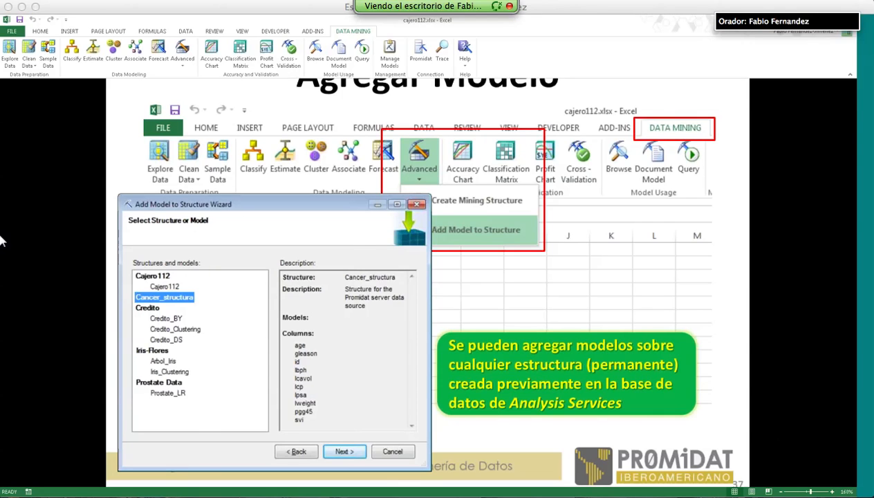
Start adding a model to an existing structure, using Est_Cancer as the base, and proceed to the mining algorithm selection.
{"action": "left_click", "coordinate": [188, 67]}
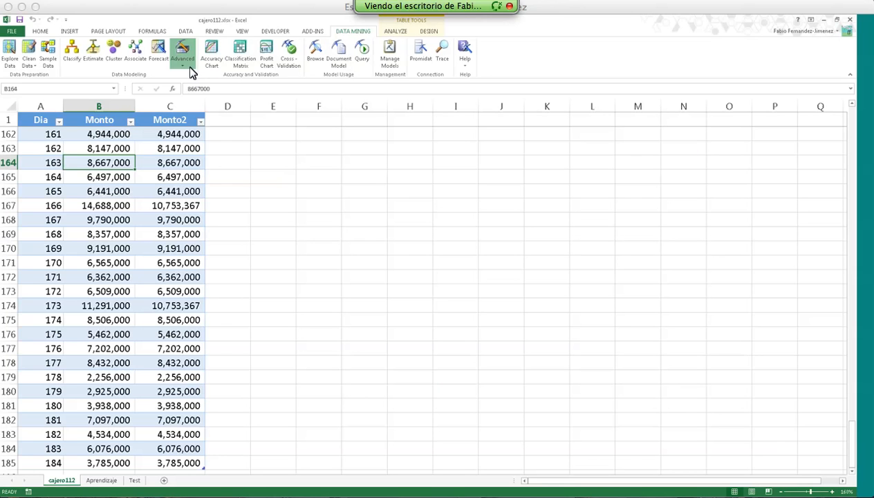
{"action": "left_click", "coordinate": [214, 101]}
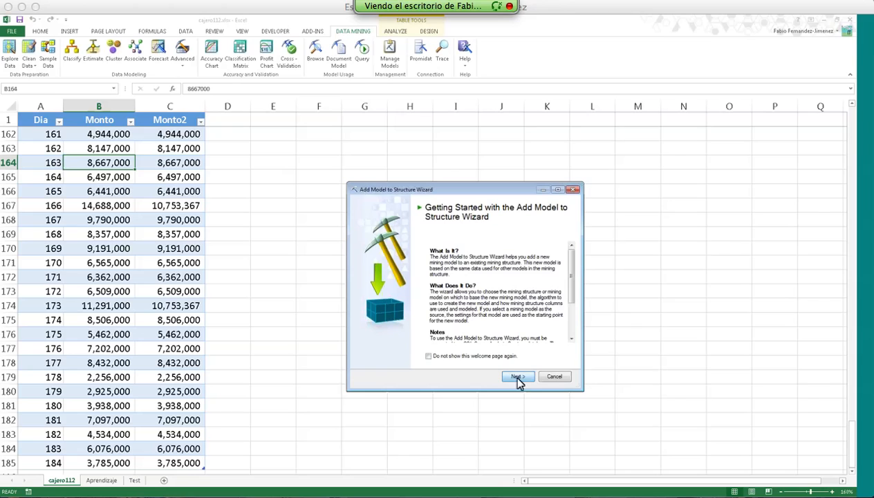
{"action": "left_click", "coordinate": [518, 376]}
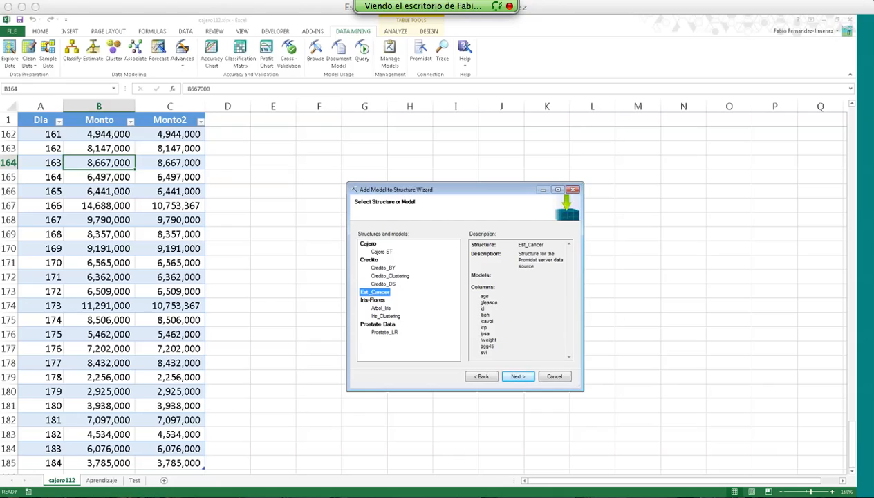
{"action": "left_click", "coordinate": [525, 379]}
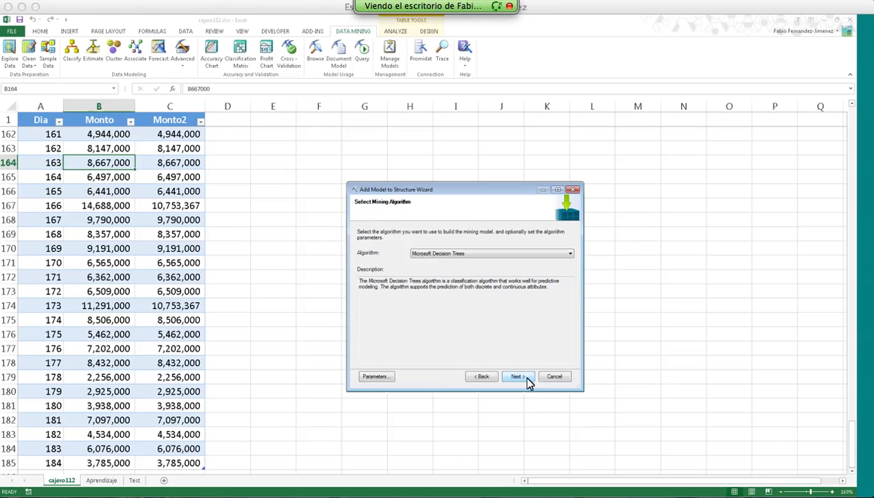
Choose Microsoft Linear Regression as the mining algorithm for the new model.
{"action": "left_click_drag", "start_coordinate": [387, 191], "coordinate": [387, 152]}
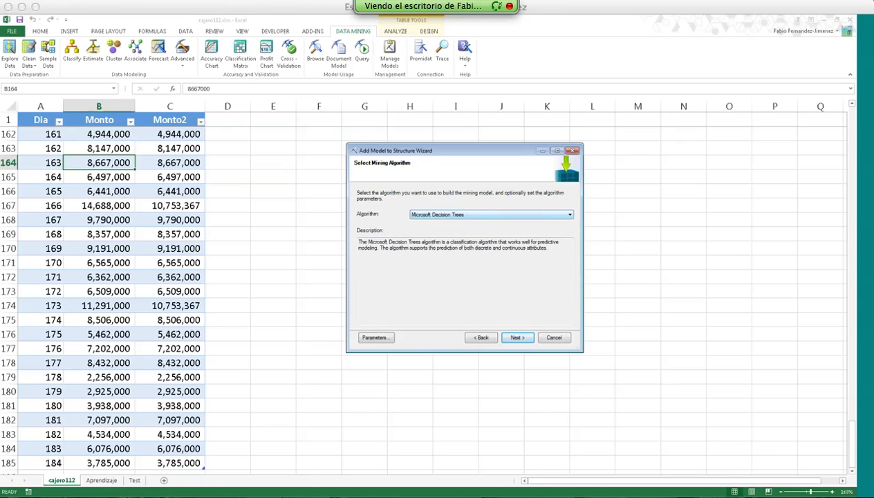
{"action": "left_click", "coordinate": [467, 216]}
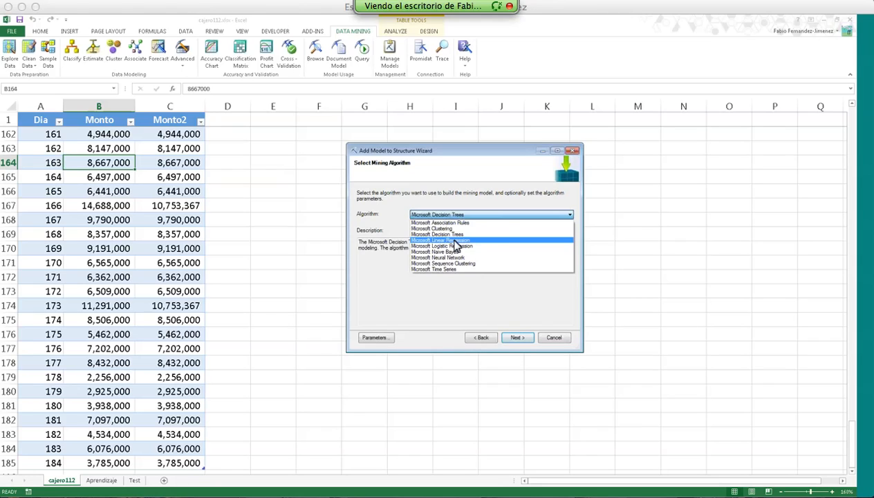
{"action": "left_click", "coordinate": [451, 240]}
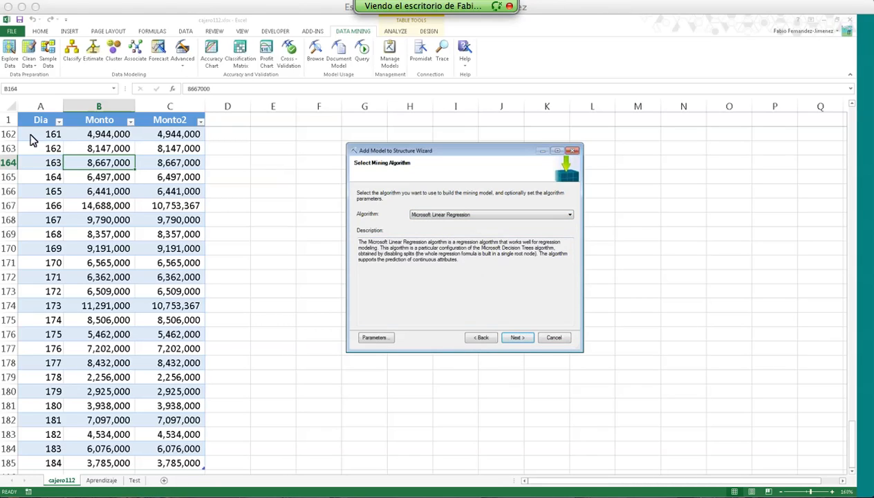
Review the FORCE_REGRESSOR algorithm parameter, accept the default parameters, and proceed to the column selection.
{"action": "left_click", "coordinate": [388, 337]}
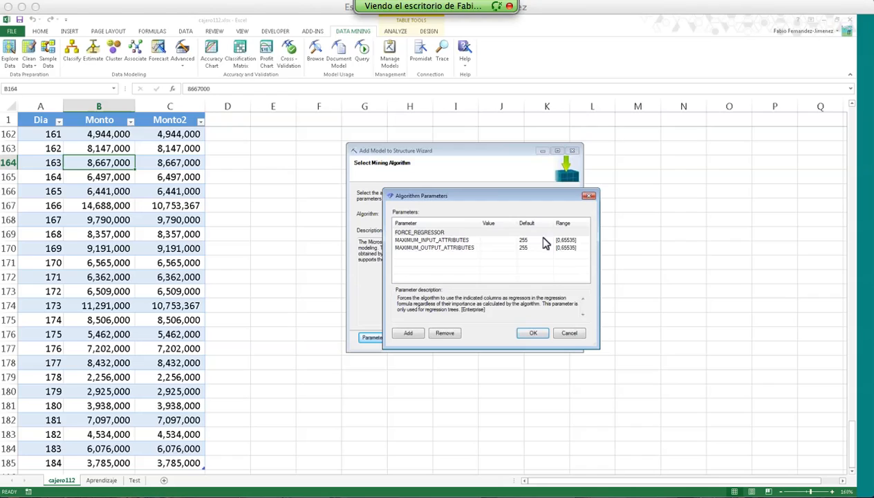
{"action": "left_click", "coordinate": [489, 234]}
{"action": "left_click", "coordinate": [437, 234]}
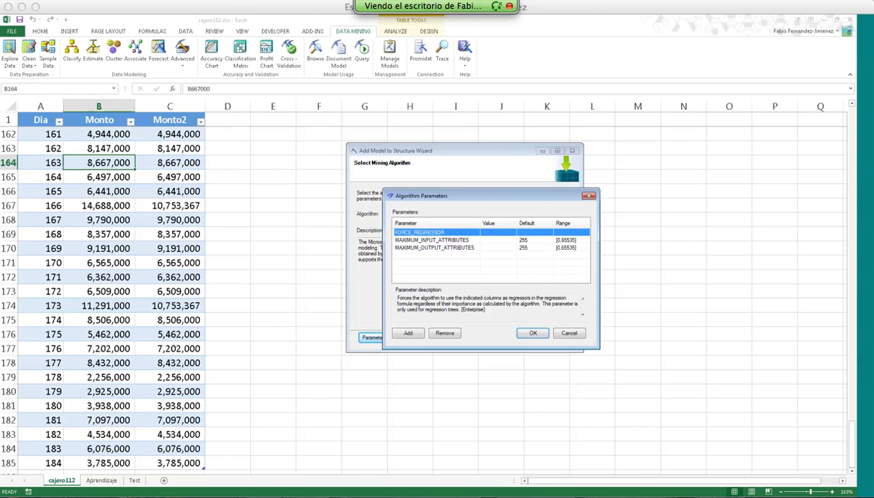
{"action": "left_click", "coordinate": [533, 333]}
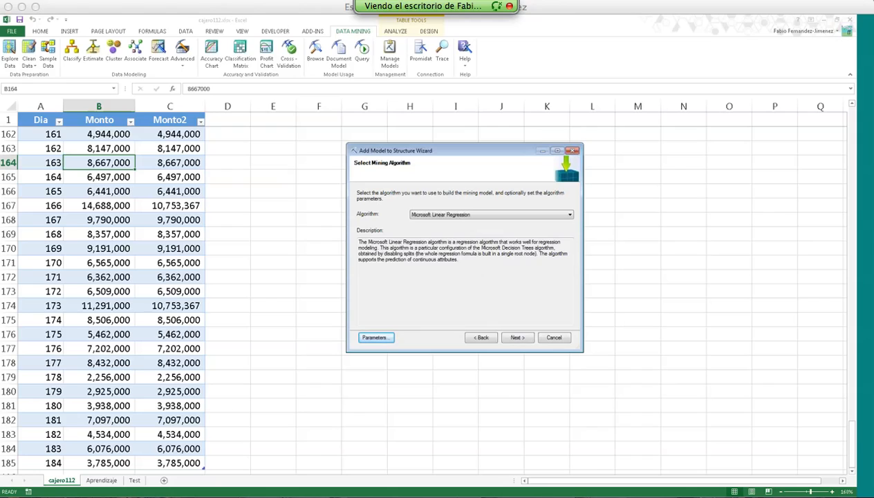
{"action": "left_click_drag", "start_coordinate": [437, 150], "coordinate": [439, 148]}
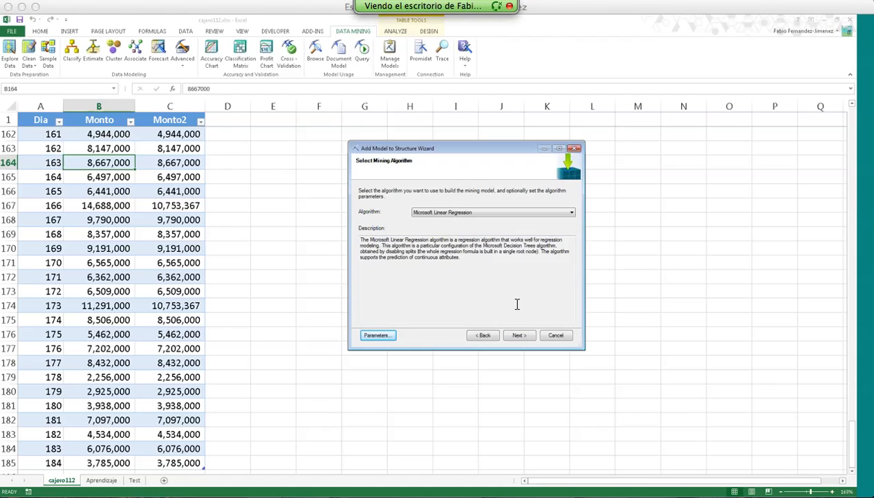
{"action": "left_click", "coordinate": [520, 335]}
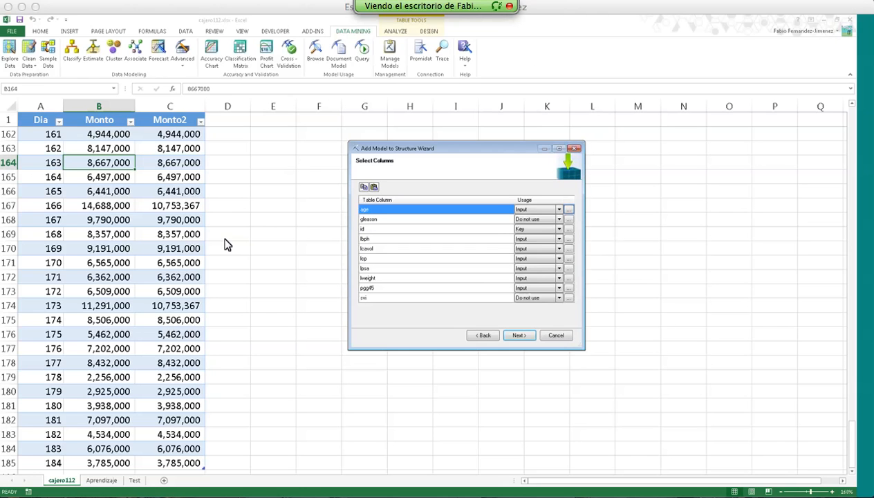
Set the usage of the lpsa column to Input and Predict and proceed to the final wizard page.
{"action": "left_click", "coordinate": [363, 268]}
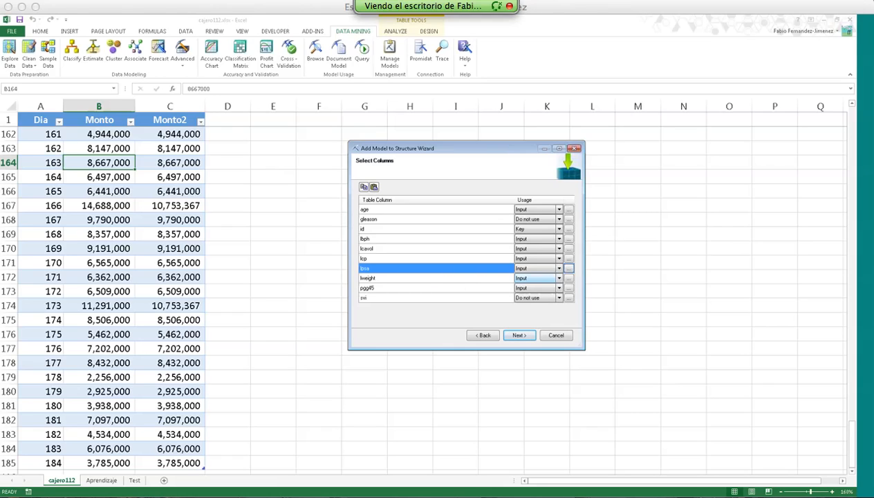
{"action": "left_click", "coordinate": [559, 268]}
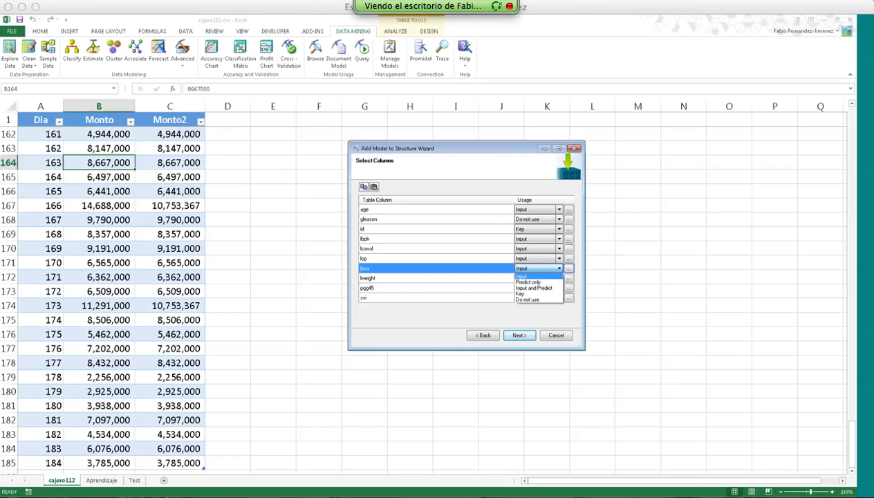
{"action": "left_click", "coordinate": [551, 287]}
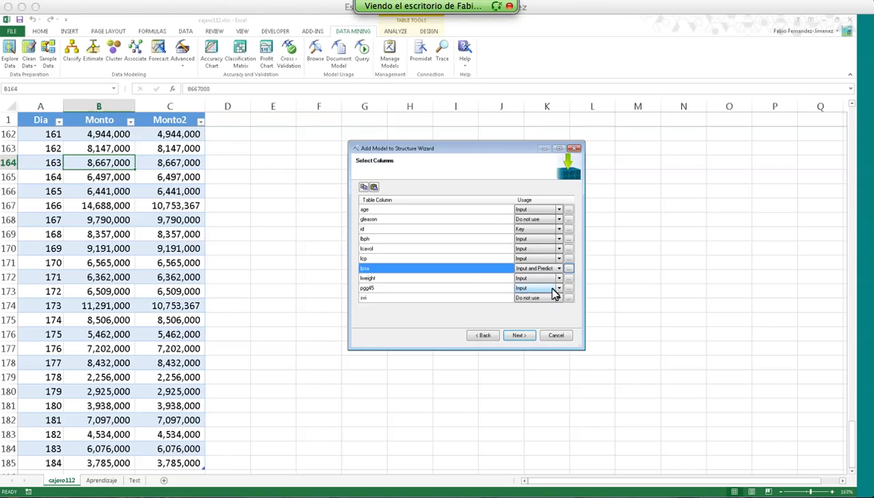
{"action": "left_click", "coordinate": [519, 336]}
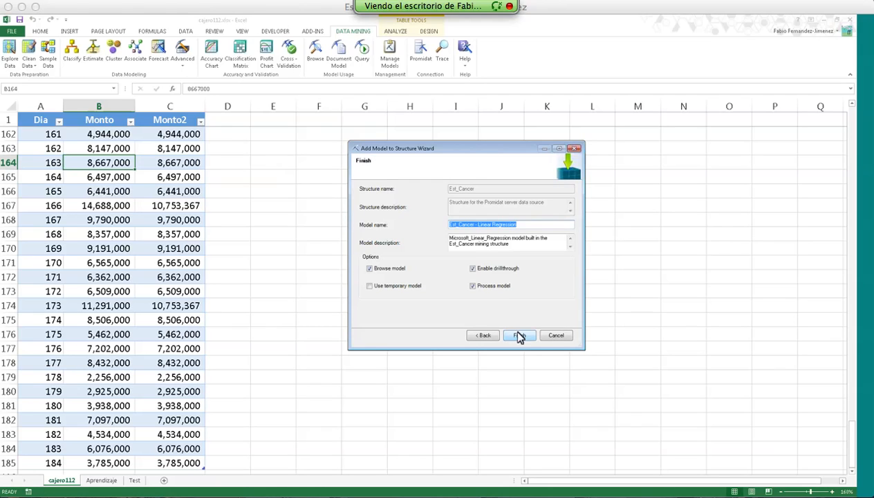
Remove the Est_ prefix from the model name and create the linear regression model with its default options.
{"action": "left_click", "coordinate": [527, 228]}
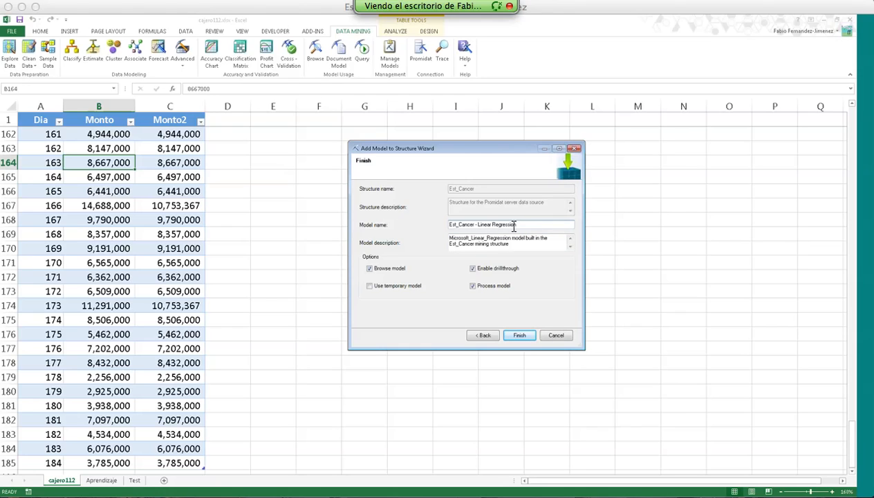
{"action": "left_click_drag", "start_coordinate": [477, 225], "coordinate": [537, 225]}
{"action": "left_click", "coordinate": [537, 224]}
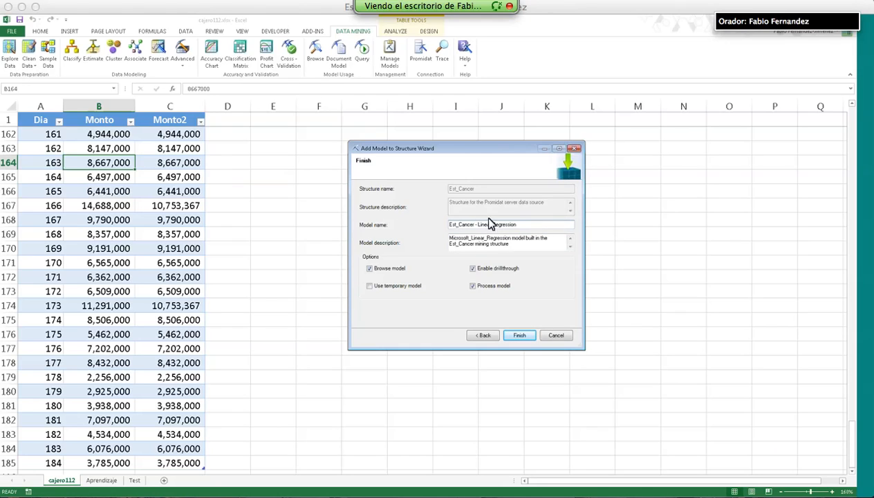
{"action": "left_click_drag", "start_coordinate": [458, 225], "coordinate": [410, 226]}
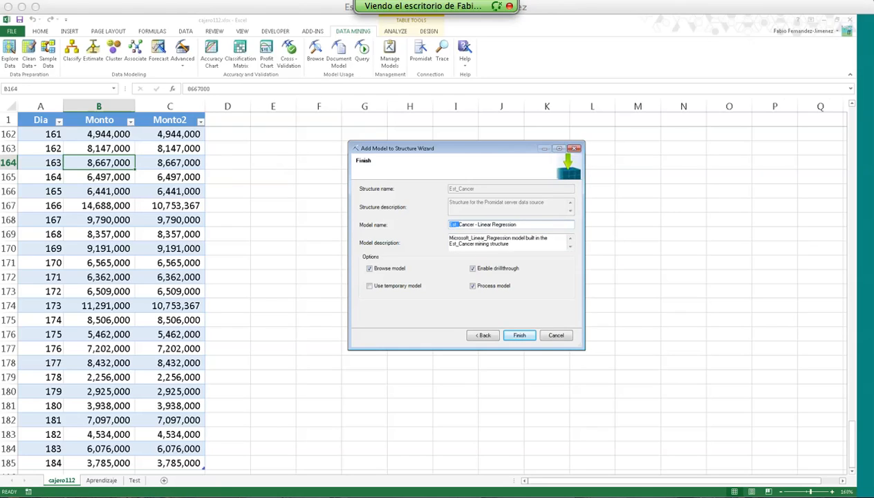
{"action": "key", "text": "BackSpace"}
{"action": "left_click", "coordinate": [466, 226]}
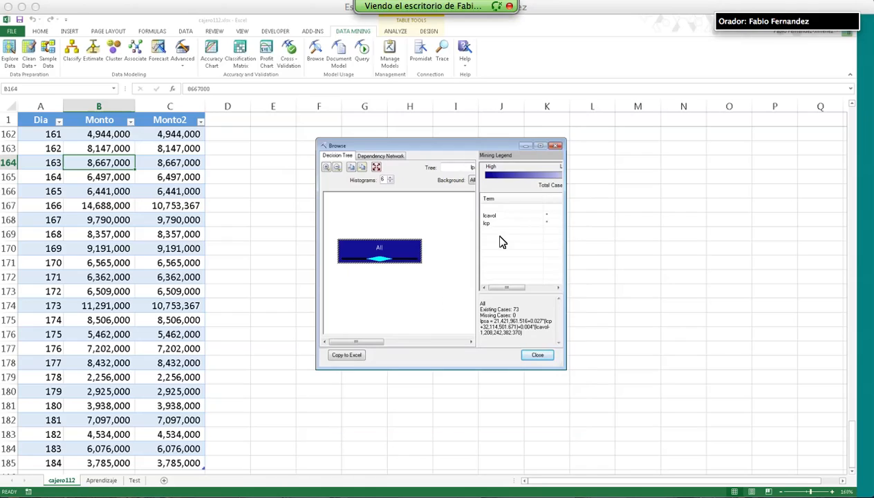
Enlarge the model browser and widen its mining legend and Coefficient column to read the regression coefficients and formula.
{"action": "left_click_drag", "start_coordinate": [565, 371], "coordinate": [673, 373]}
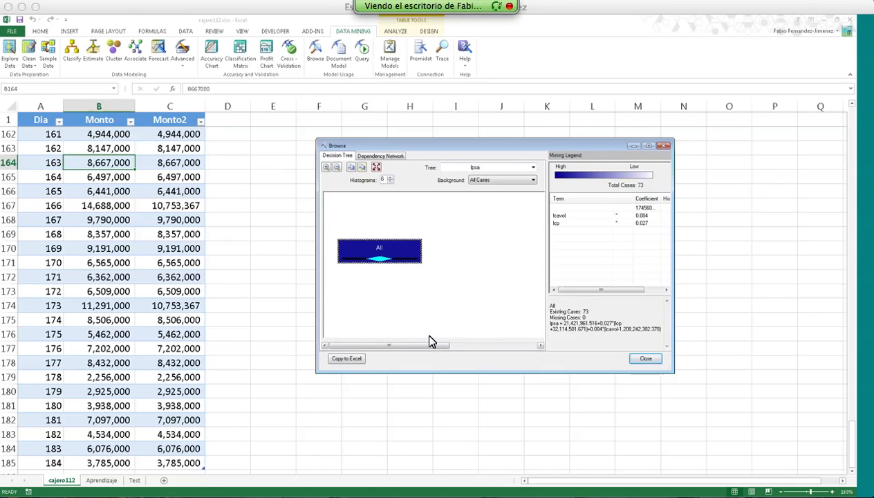
{"action": "left_click_drag", "start_coordinate": [429, 344], "coordinate": [433, 344]}
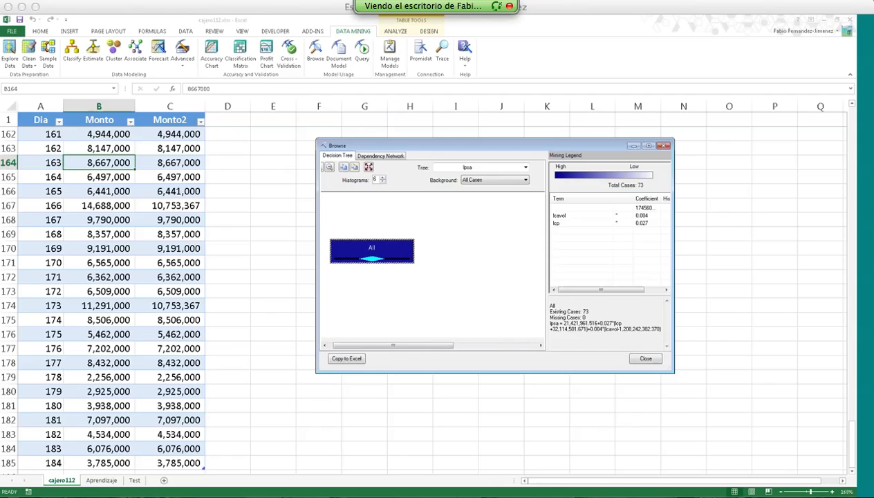
{"action": "left_click_drag", "start_coordinate": [547, 273], "coordinate": [488, 274]}
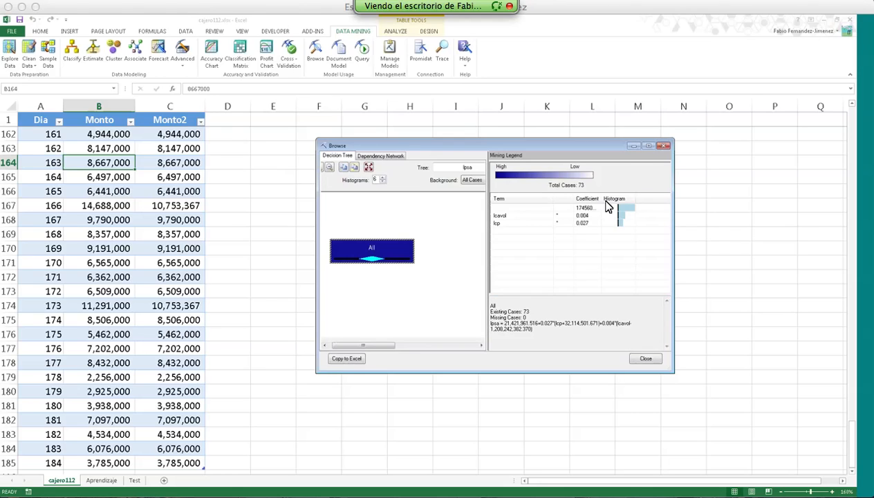
{"action": "left_click_drag", "start_coordinate": [601, 200], "coordinate": [617, 201]}
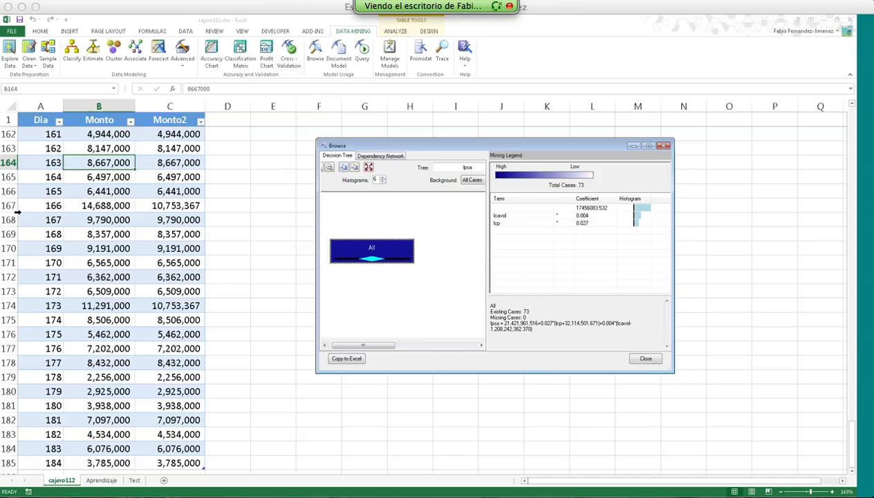
Switch to the presentation and go back to the Regresión Lineal slide to review the simple linear regression equation.
{"action": "key", "text": "alt+Tab"}
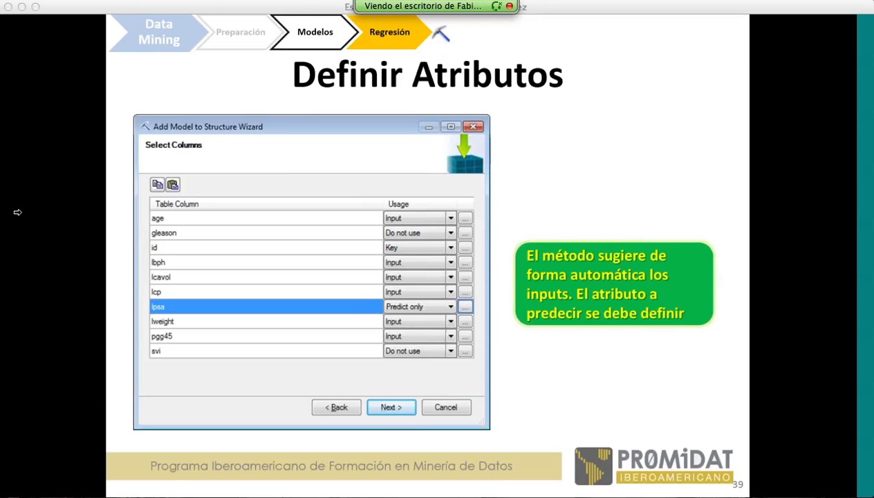
{"action": "key", "text": "Right"}
{"action": "key", "text": "Left"}
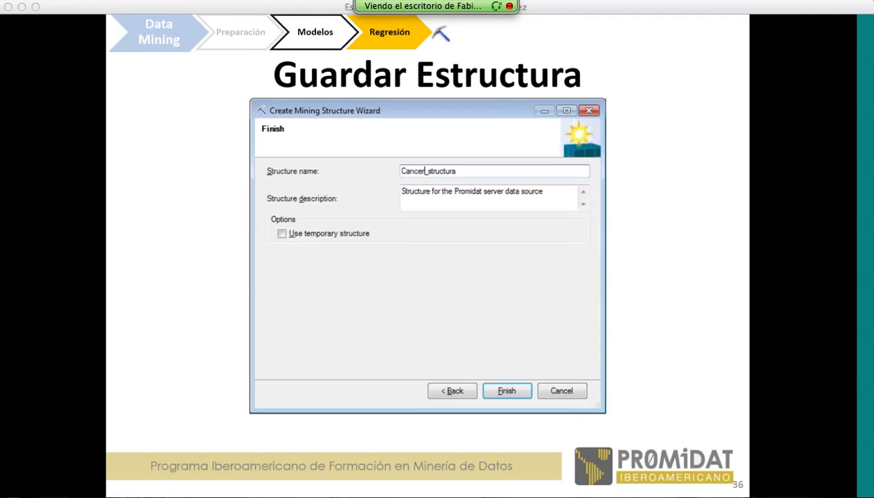
{"action": "key", "text": "Left"}
{"action": "key", "text": "Left"}
{"action": "key", "text": "Left"}
{"action": "key", "text": "Left"}
{"action": "key", "text": "Left"}
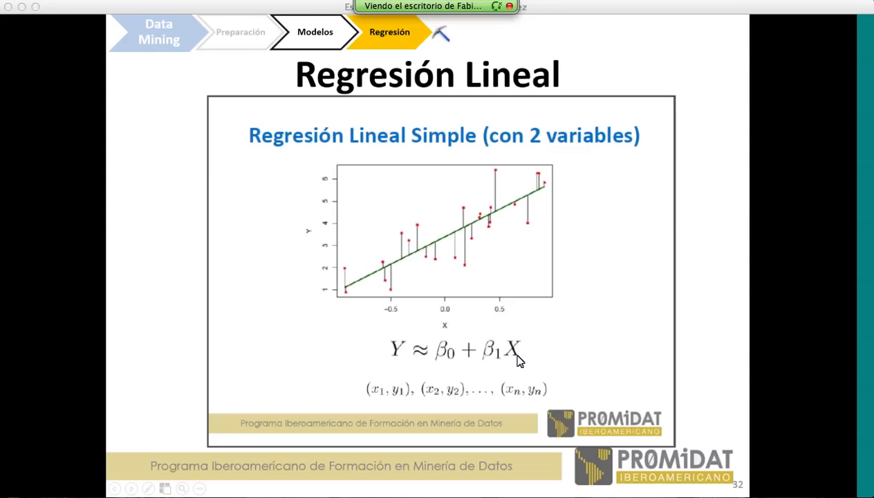
Advance through the structure and model creation slides to the Resultados: Dependencias slide.
{"action": "key", "text": "Right"}
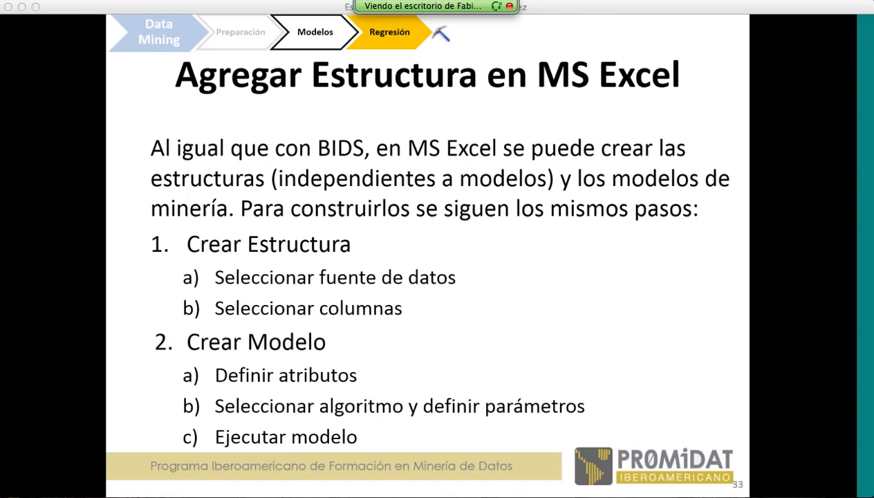
{"action": "key", "text": "Right"}
{"action": "key", "text": "Right"}
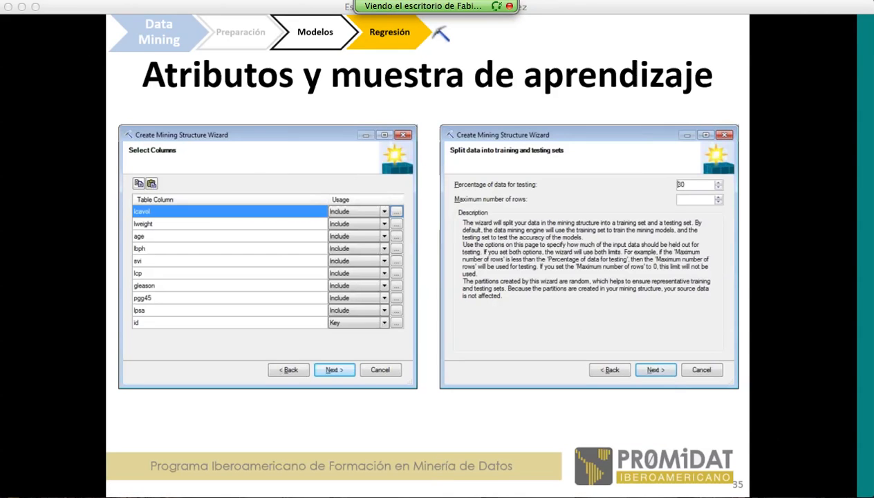
{"action": "key", "text": "Right"}
{"action": "key", "text": "Right"}
{"action": "key", "text": "Right"}
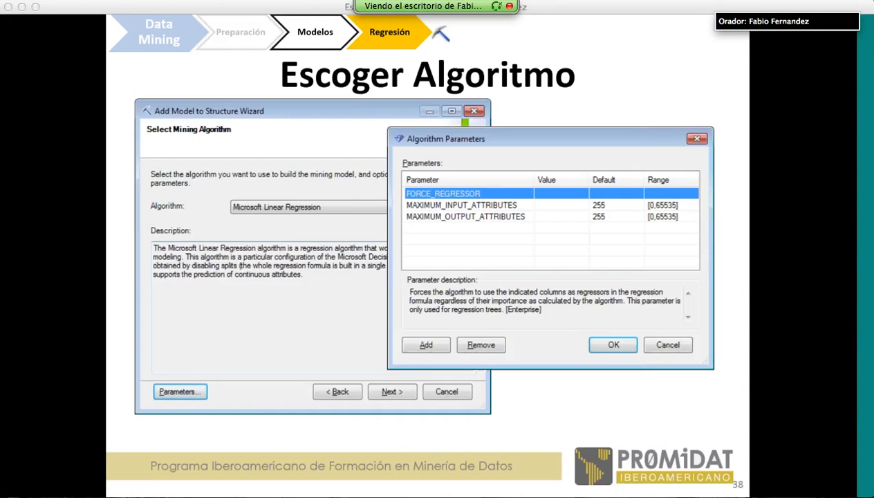
{"action": "key", "text": "Right"}
{"action": "key", "text": "Right"}
{"action": "key", "text": "Right"}
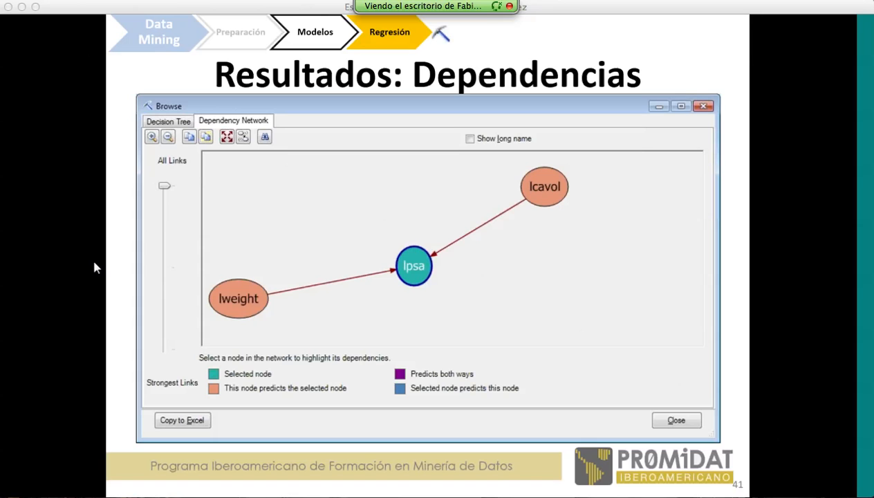
{"action": "key", "text": "Right"}
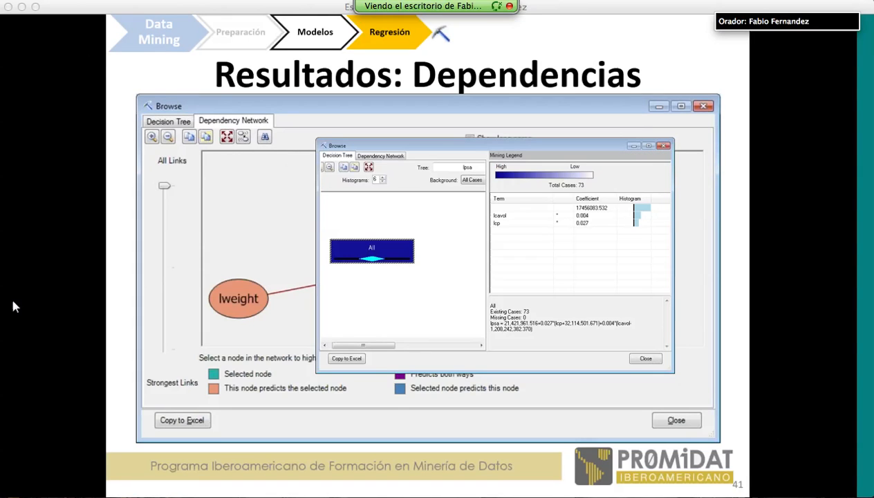
Return to the Excel model browser and examine the coefficient of the lcavol term in the mining legend.
{"action": "key", "text": "alt+Tab"}
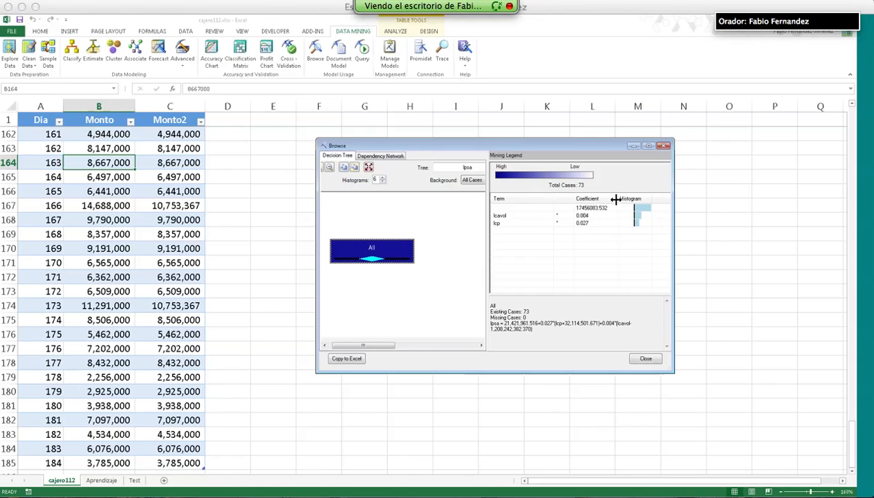
{"action": "left_click_drag", "start_coordinate": [615, 199], "coordinate": [625, 200]}
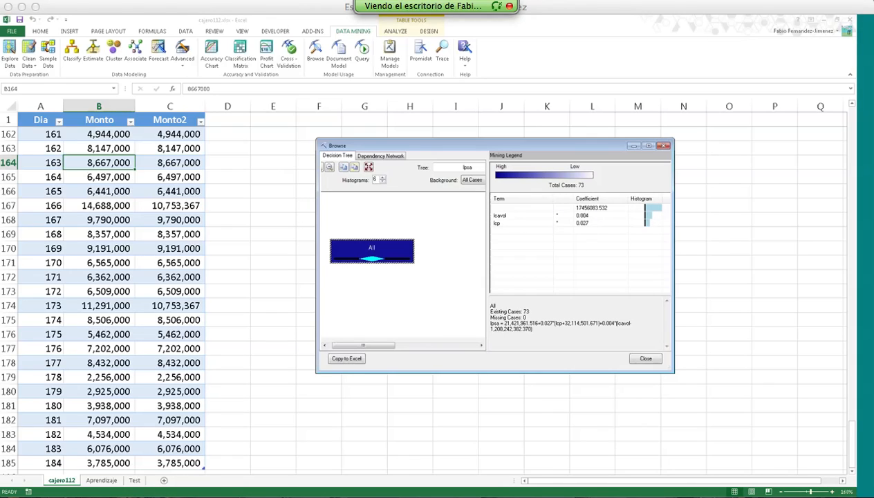
{"action": "left_click", "coordinate": [519, 215]}
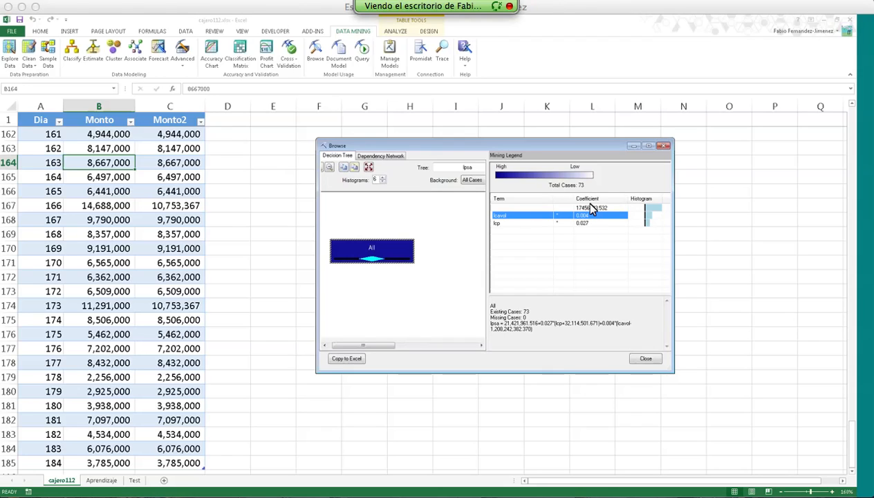
Highlight the dependencies of lpsa in the Dependency Network, and return to the Decision Tree view with the regression formula.
{"action": "left_click", "coordinate": [399, 156]}
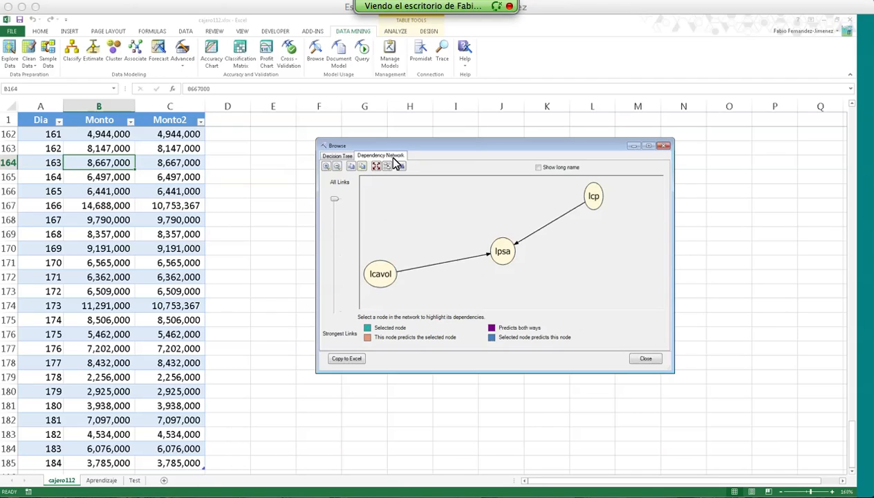
{"action": "left_click", "coordinate": [503, 250]}
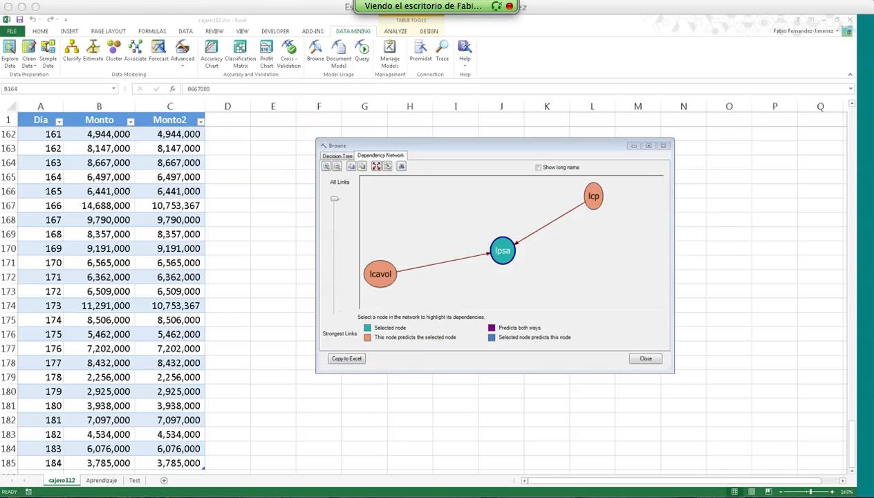
{"action": "left_click", "coordinate": [347, 157]}
{"action": "left_click", "coordinate": [373, 155]}
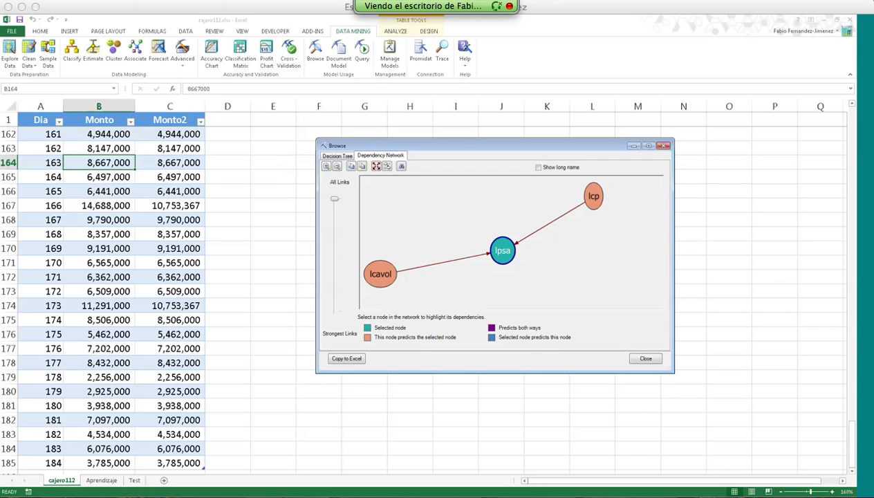
{"action": "left_click", "coordinate": [337, 155]}
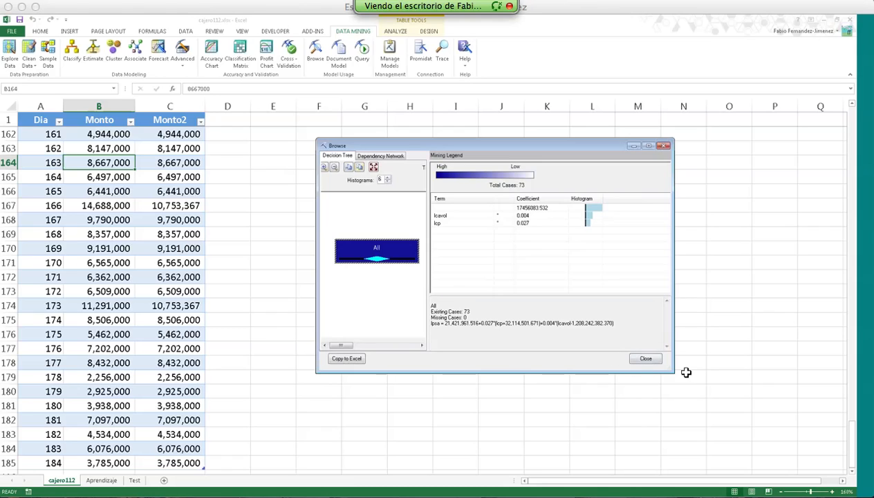
Close the model browser, switch to the presentation, and advance past the Resultados: Regresión slide.
{"action": "left_click", "coordinate": [646, 358]}
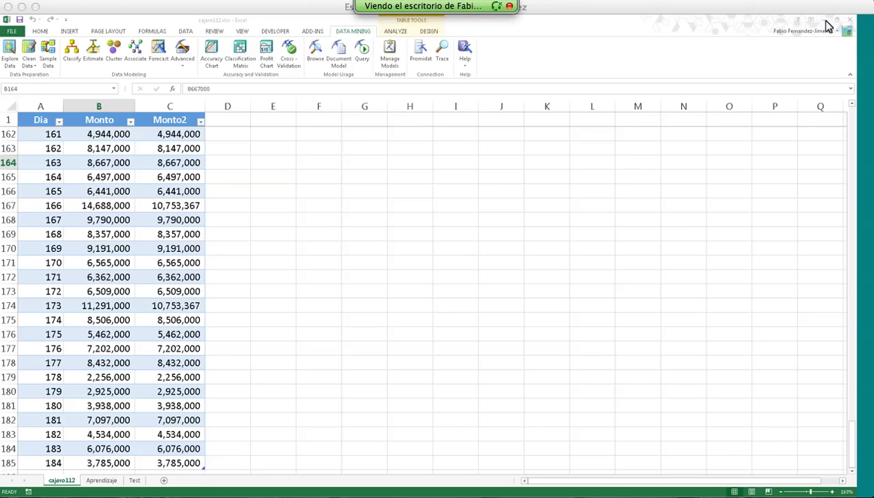
{"action": "left_click", "coordinate": [824, 20]}
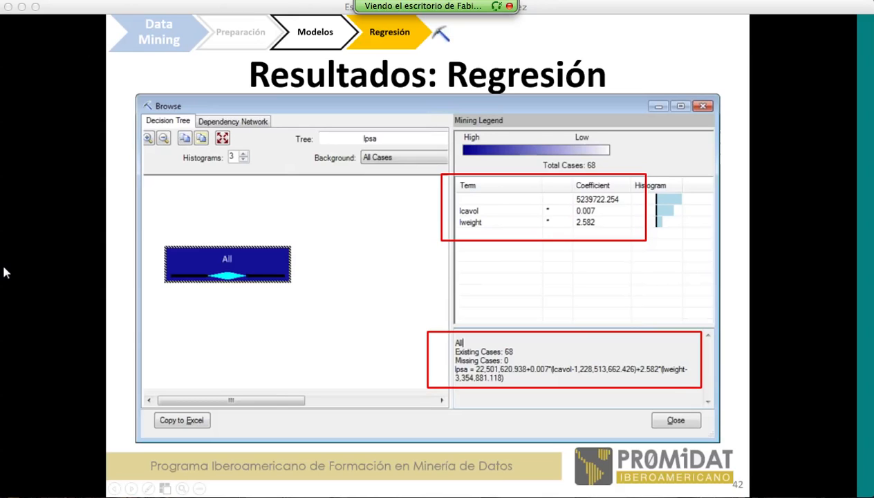
{"action": "key", "text": "Right"}
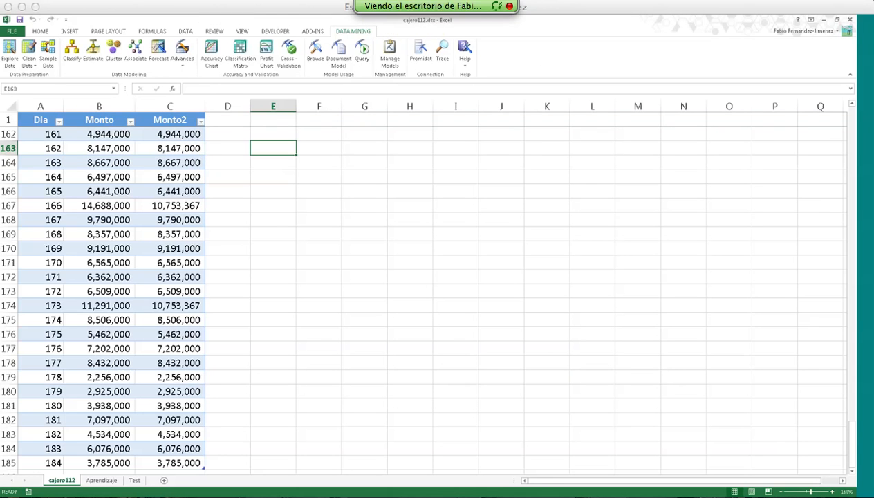
{"action": "left_click", "coordinate": [214, 57]}
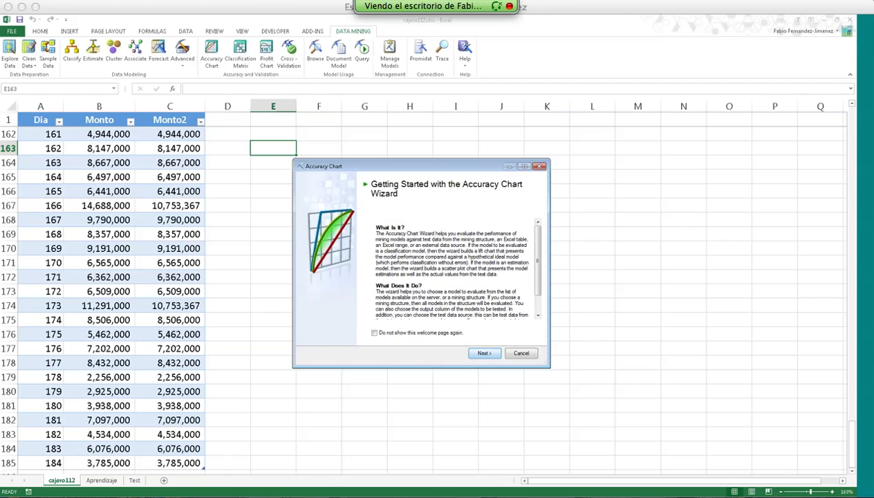
{"action": "left_click", "coordinate": [482, 353]}
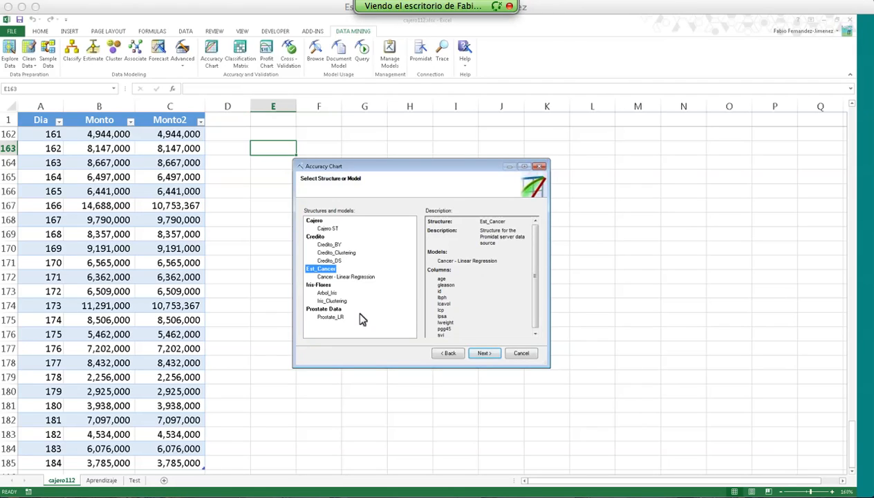
{"action": "left_click", "coordinate": [349, 276]}
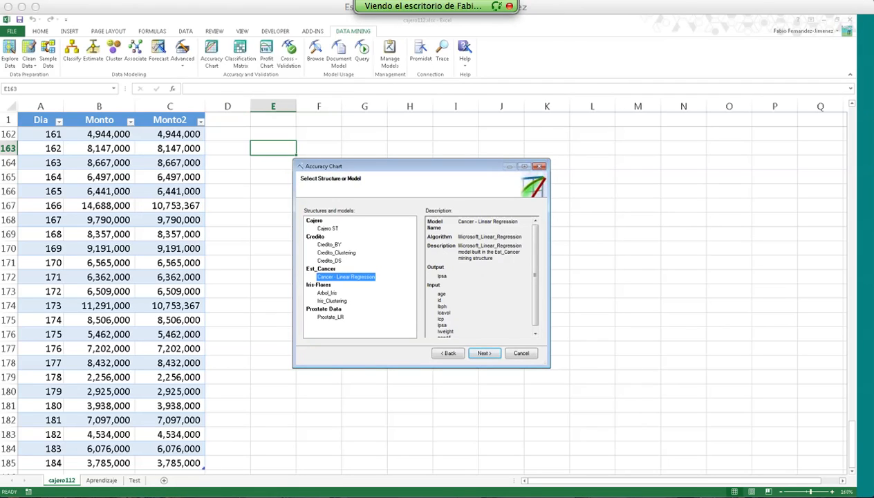
{"action": "left_click", "coordinate": [326, 228]}
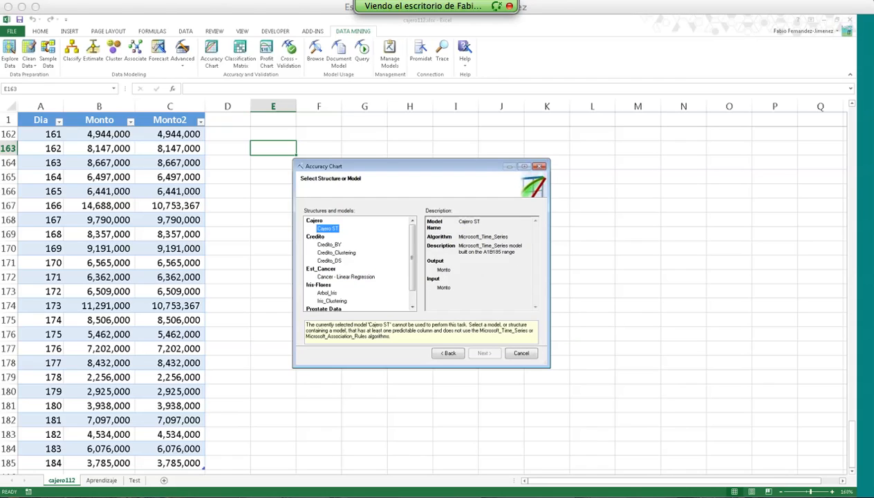
{"action": "left_click", "coordinate": [324, 237]}
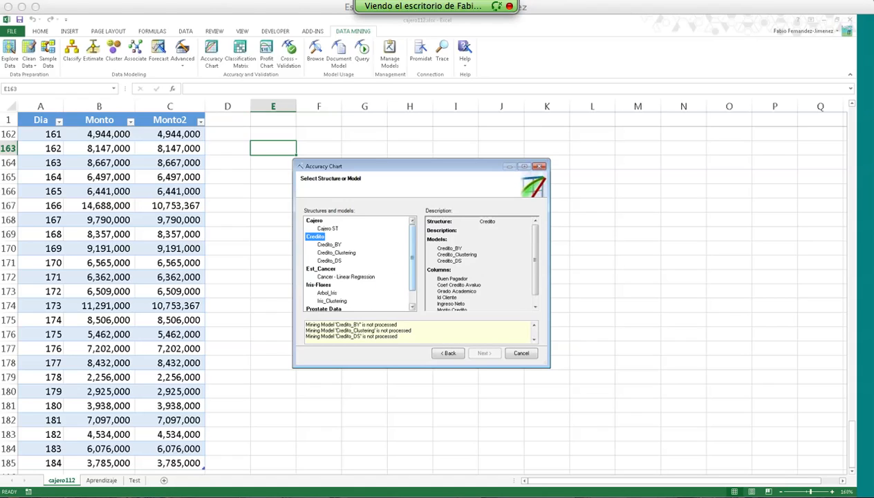
{"action": "scroll", "coordinate": [408, 271], "scroll_direction": "down", "scroll_amount": 1}
{"action": "left_click", "coordinate": [326, 276]}
{"action": "left_click", "coordinate": [336, 301]}
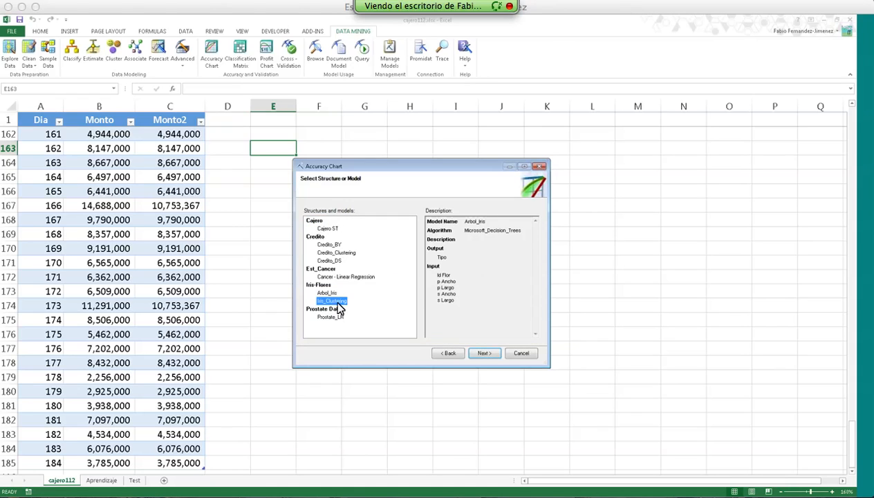
{"action": "left_click", "coordinate": [329, 292]}
{"action": "left_click", "coordinate": [319, 285]}
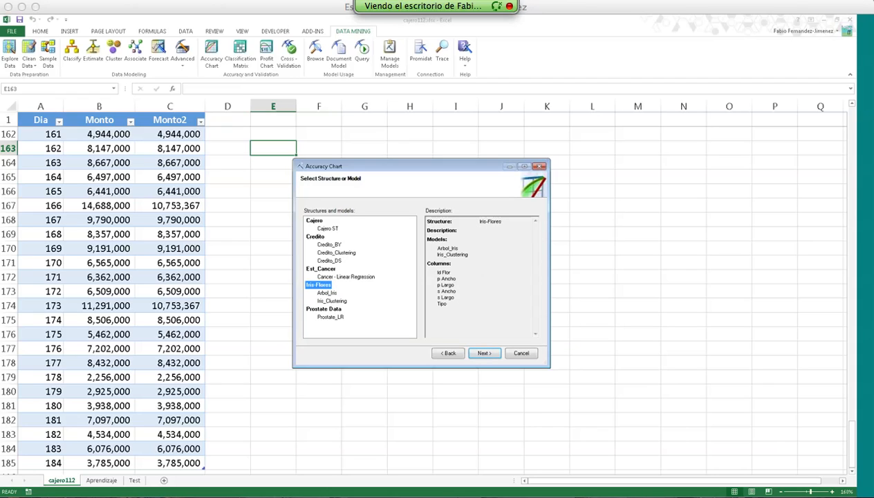
{"action": "left_click", "coordinate": [483, 354]}
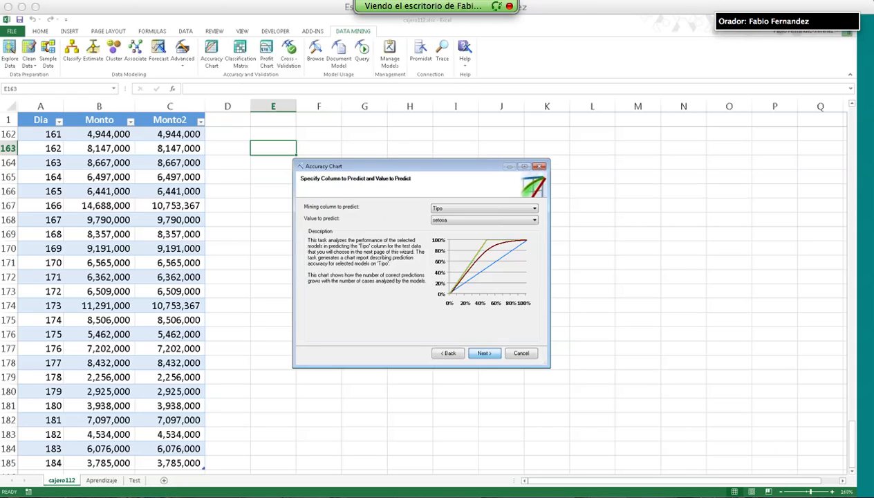
{"action": "left_click", "coordinate": [457, 220]}
{"action": "left_click", "coordinate": [446, 222]}
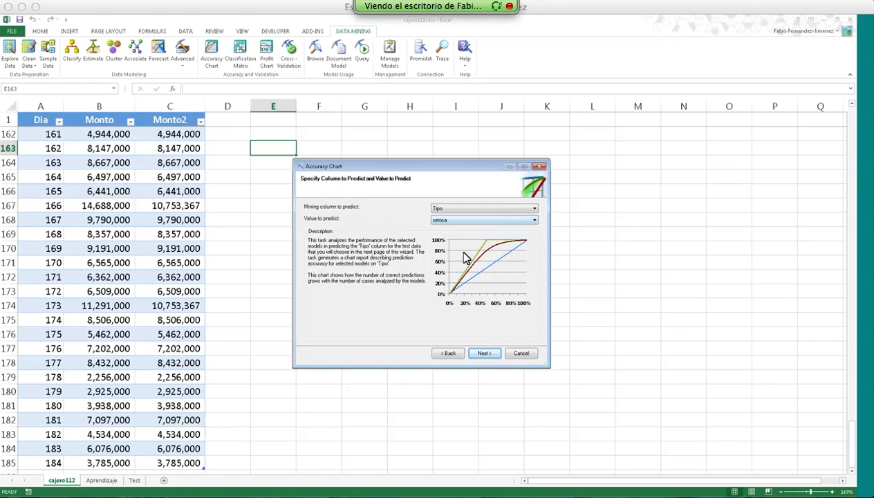
{"action": "left_click", "coordinate": [484, 353]}
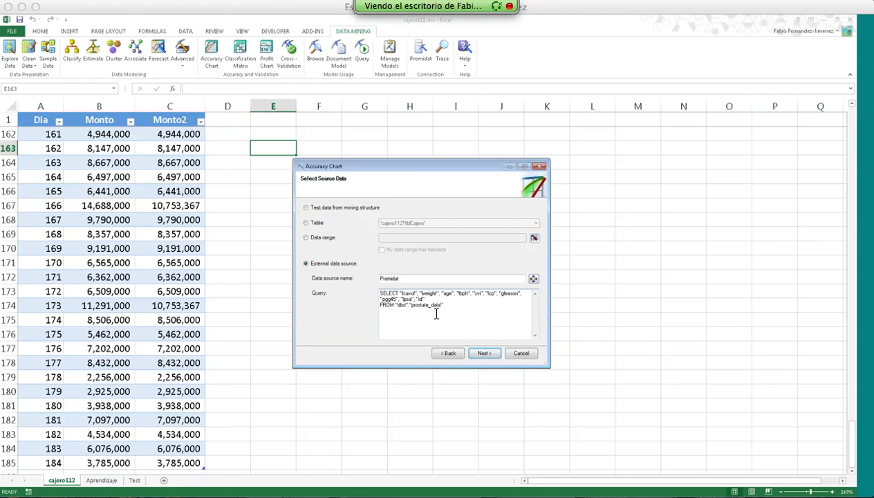
{"action": "left_click", "coordinate": [325, 208]}
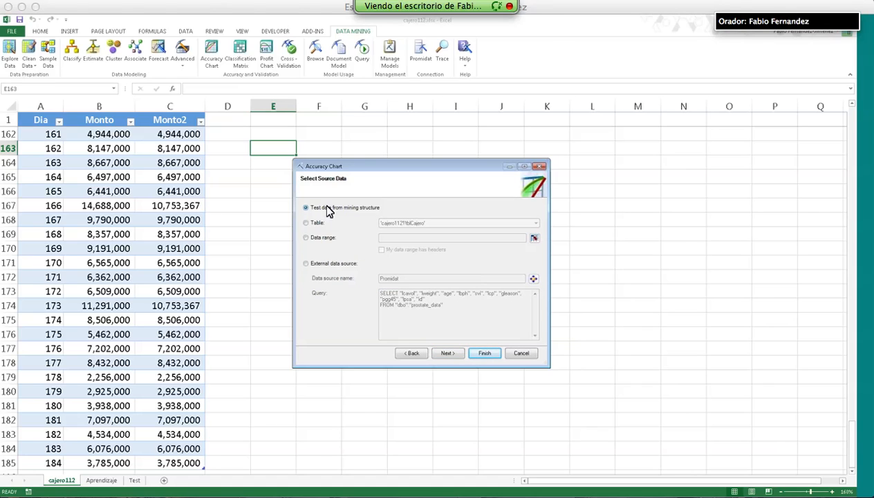
{"action": "left_click", "coordinate": [328, 264]}
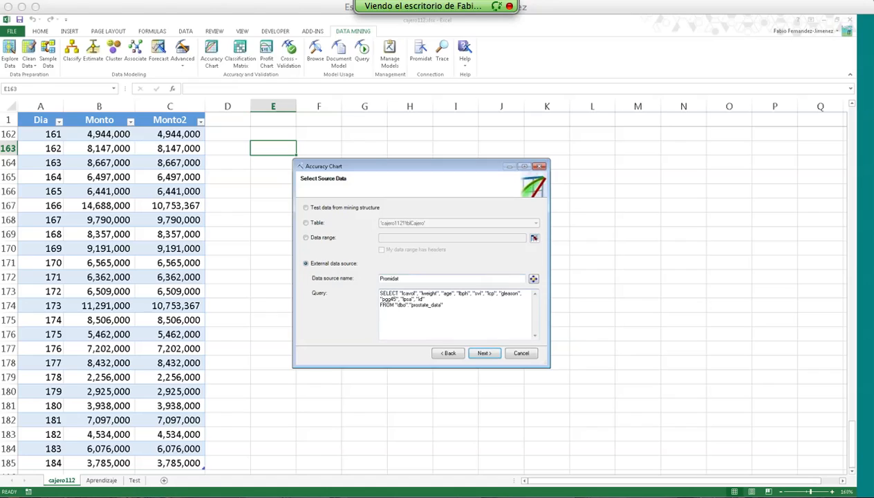
{"action": "left_click", "coordinate": [523, 355]}
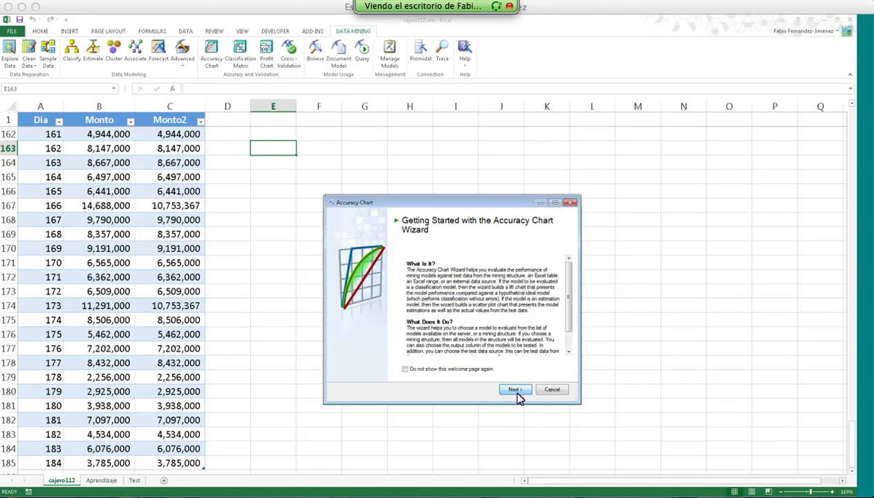
Set up an accuracy chart for the Cancer - Linear Regression model with lpsa as the column to predict.
{"action": "left_click", "coordinate": [516, 390]}
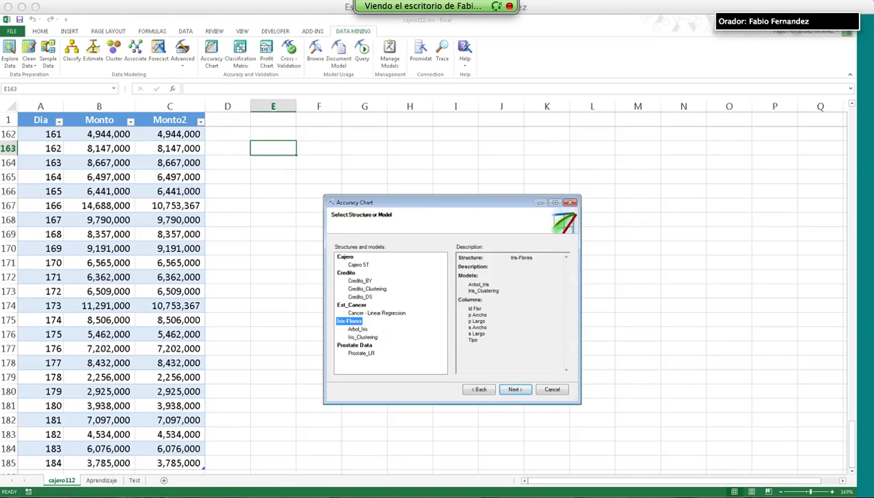
{"action": "left_click", "coordinate": [375, 313]}
{"action": "left_click", "coordinate": [513, 391]}
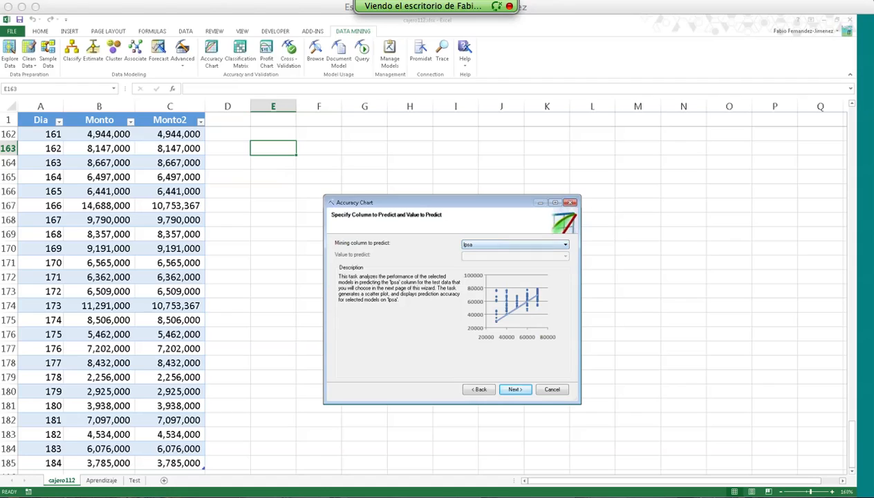
{"action": "left_click", "coordinate": [515, 389]}
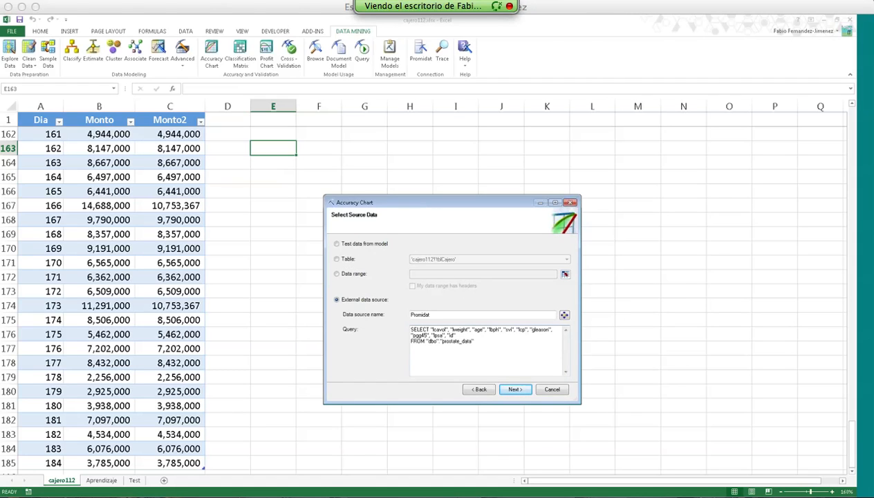
Try to use the test data from the model as the chart's source, and return to the external data source option.
{"action": "left_click", "coordinate": [371, 247]}
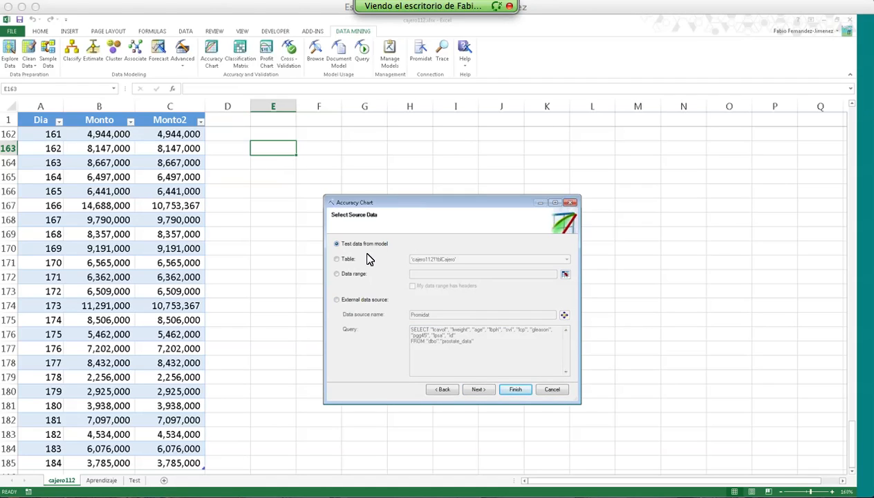
{"action": "left_click", "coordinate": [337, 299]}
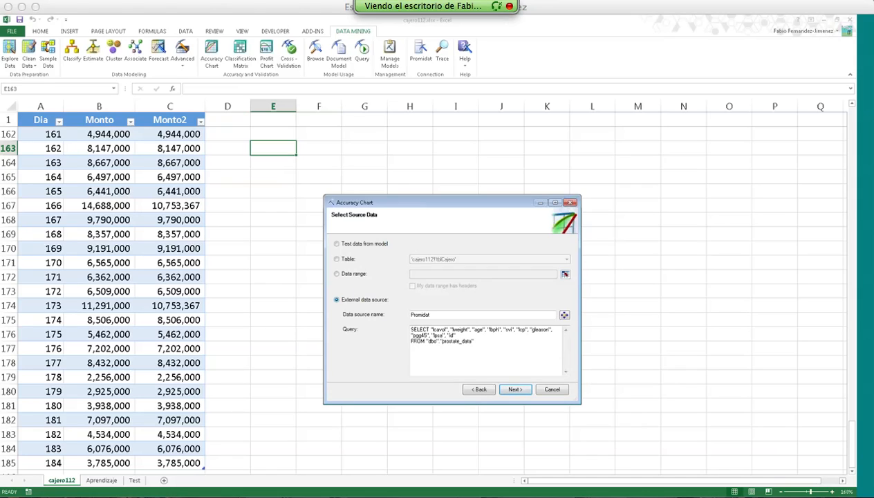
{"action": "left_click", "coordinate": [345, 244]}
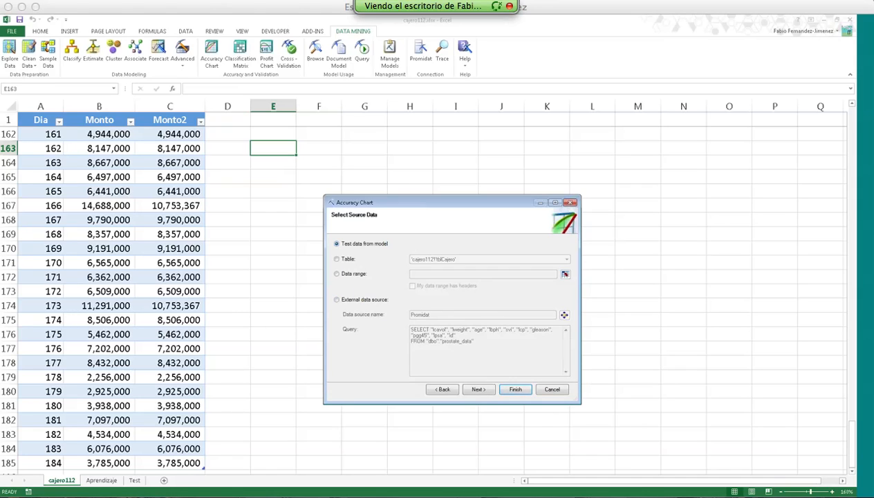
{"action": "left_click", "coordinate": [478, 389]}
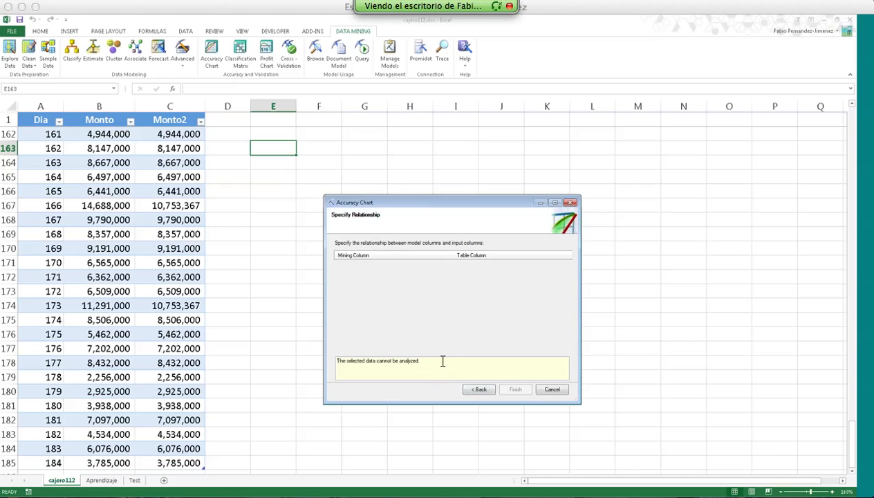
{"action": "left_click", "coordinate": [478, 389]}
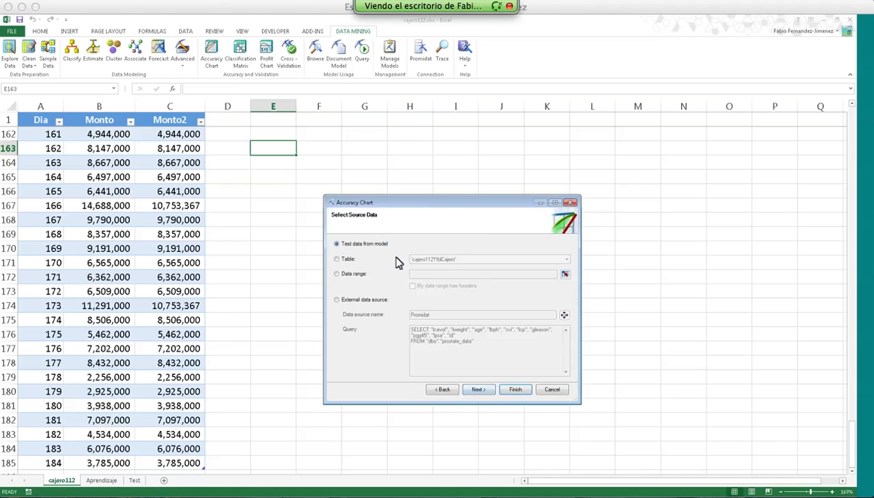
{"action": "left_click", "coordinate": [361, 302]}
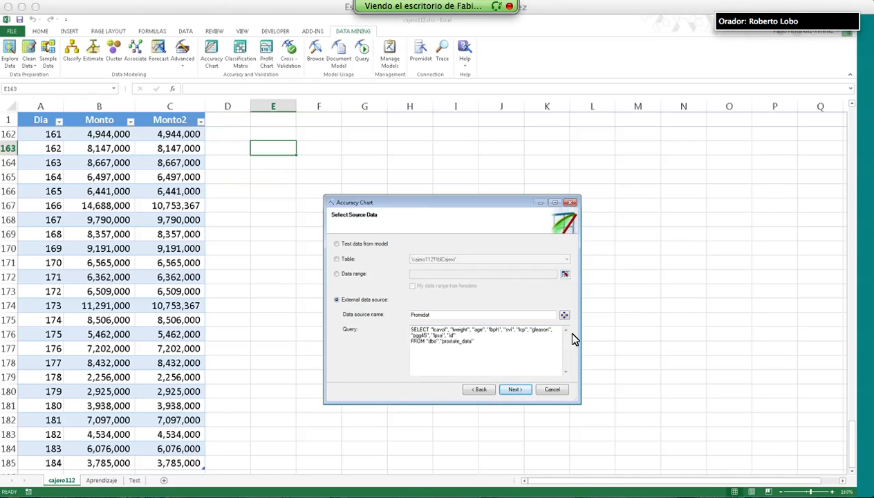
{"action": "left_click", "coordinate": [565, 315]}
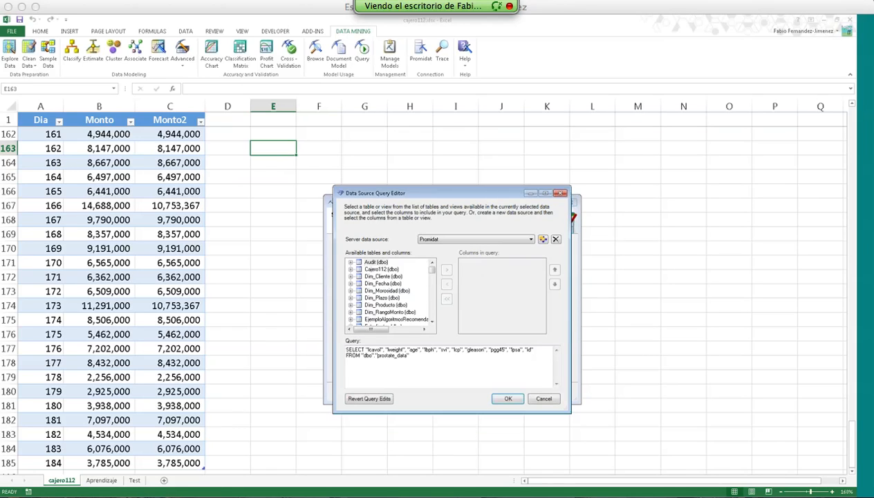
{"action": "left_click_drag", "start_coordinate": [433, 193], "coordinate": [469, 154]}
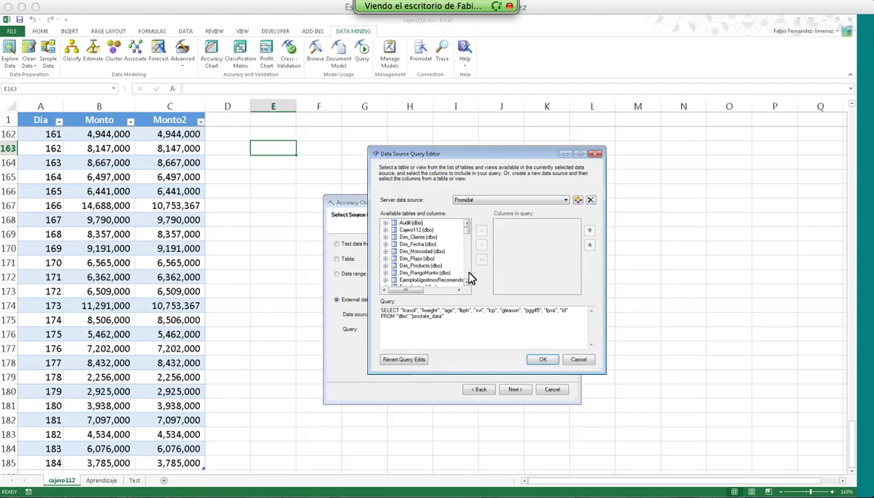
{"action": "left_click", "coordinate": [579, 361]}
{"action": "left_click", "coordinate": [477, 390]}
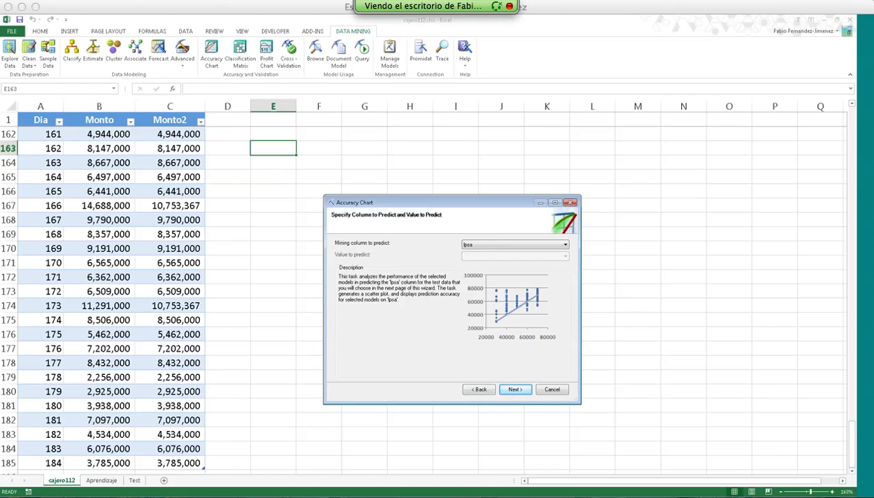
{"action": "left_click", "coordinate": [513, 390]}
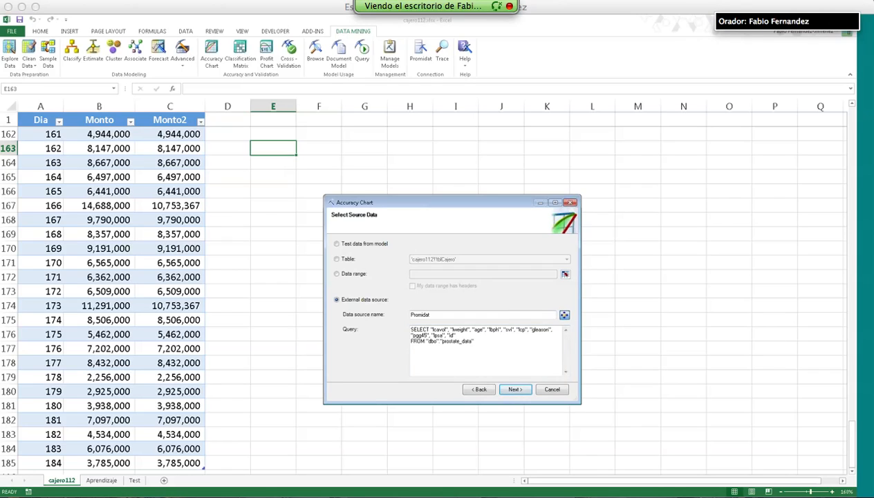
Generate the accuracy chart from the Promidat query on prostate_data, keeping the same-named model and table columns matched.
{"action": "left_click", "coordinate": [564, 315]}
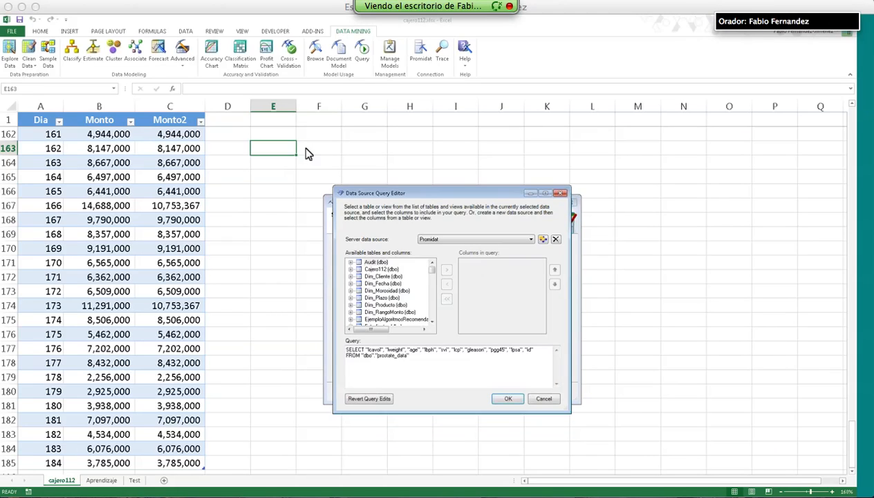
{"action": "scroll", "coordinate": [433, 310], "scroll_direction": "down", "scroll_amount": 1}
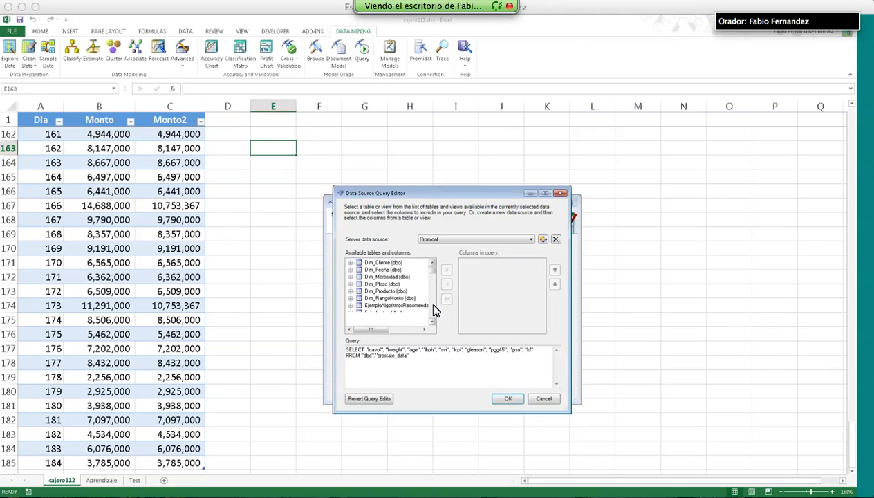
{"action": "scroll", "coordinate": [435, 312], "scroll_direction": "down", "scroll_amount": 4}
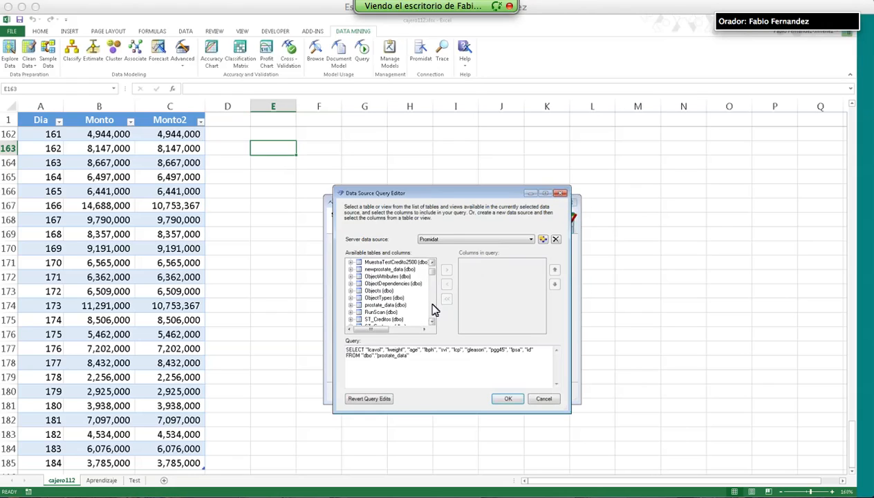
{"action": "left_click", "coordinate": [383, 268]}
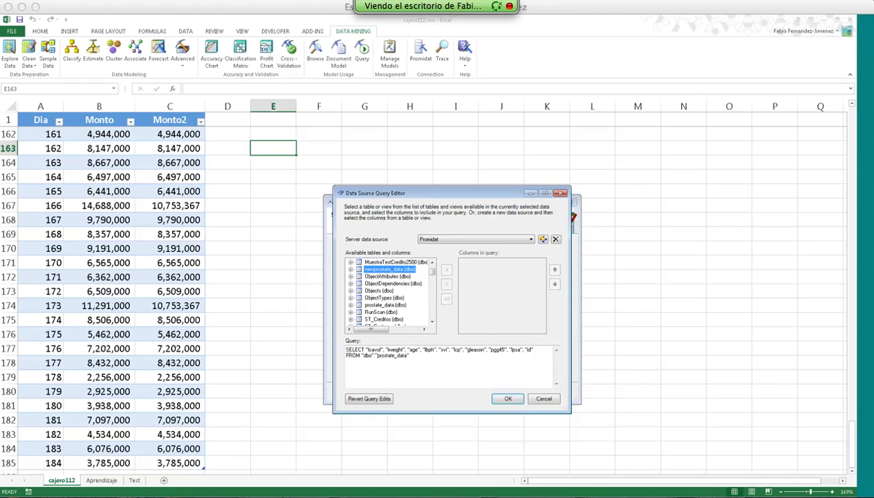
{"action": "left_click", "coordinate": [507, 399]}
{"action": "left_click", "coordinate": [515, 389]}
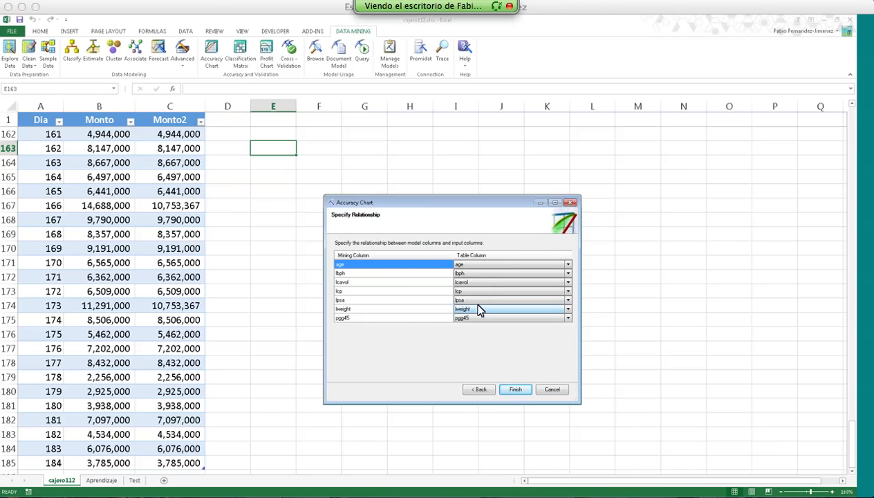
{"action": "left_click", "coordinate": [520, 389]}
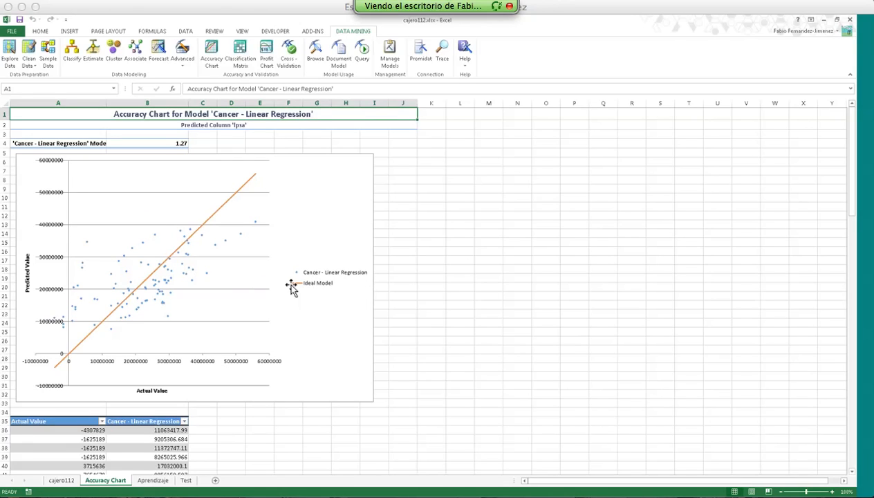
Examine the accuracy chart for Cancer - Linear Regression and compare the actual and predicted lpsa values in the table below it.
{"action": "scroll", "coordinate": [282, 242], "scroll_direction": "down", "scroll_amount": 3}
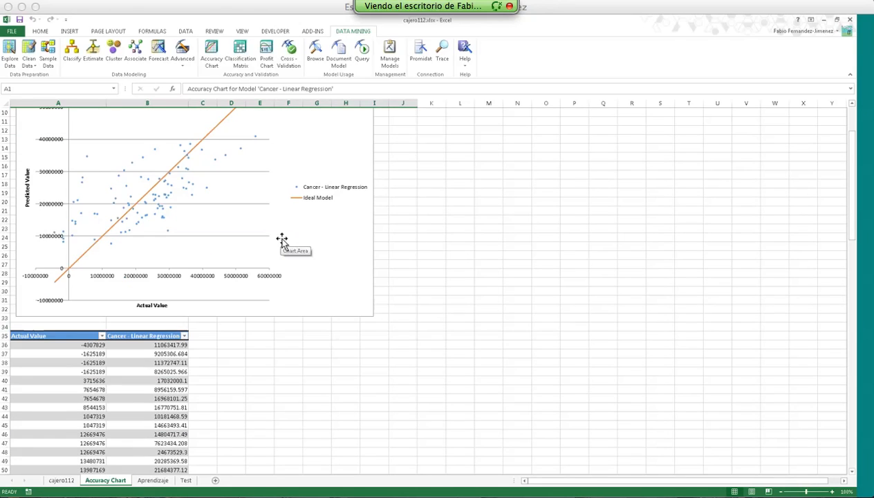
{"action": "scroll", "coordinate": [282, 240], "scroll_direction": "down", "scroll_amount": 4}
{"action": "scroll", "coordinate": [280, 237], "scroll_direction": "down", "scroll_amount": 15}
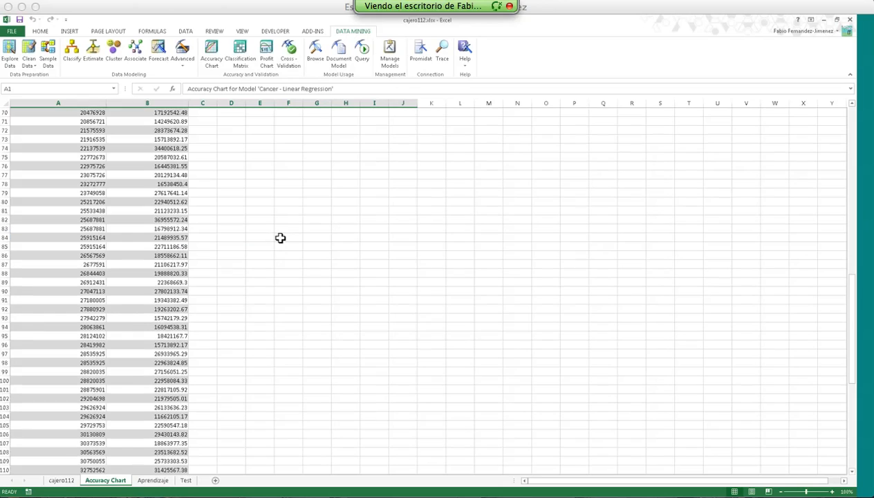
{"action": "left_click_drag", "start_coordinate": [852, 396], "coordinate": [852, 186]}
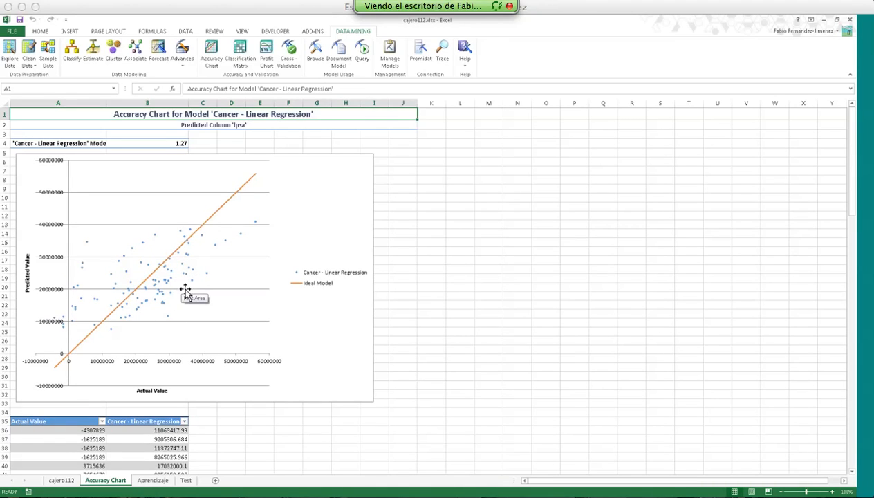
{"action": "scroll", "coordinate": [213, 282], "scroll_direction": "down", "scroll_amount": 7}
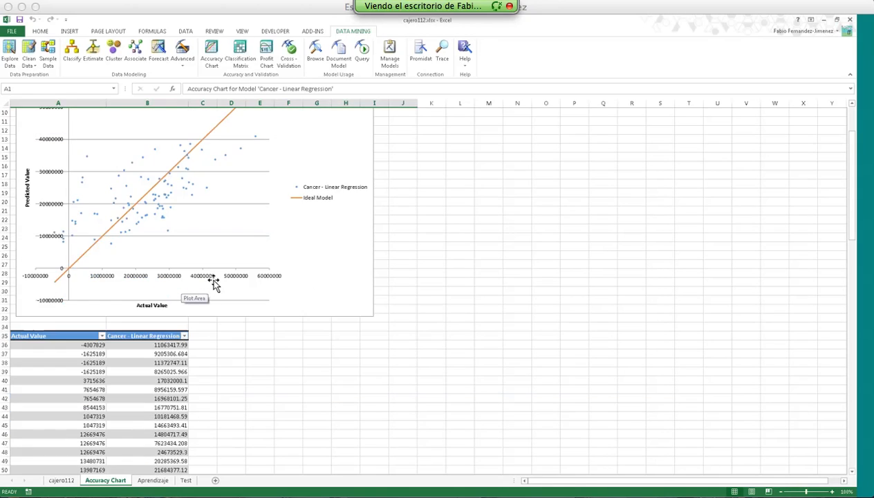
{"action": "scroll", "coordinate": [113, 192], "scroll_direction": "down", "scroll_amount": 2}
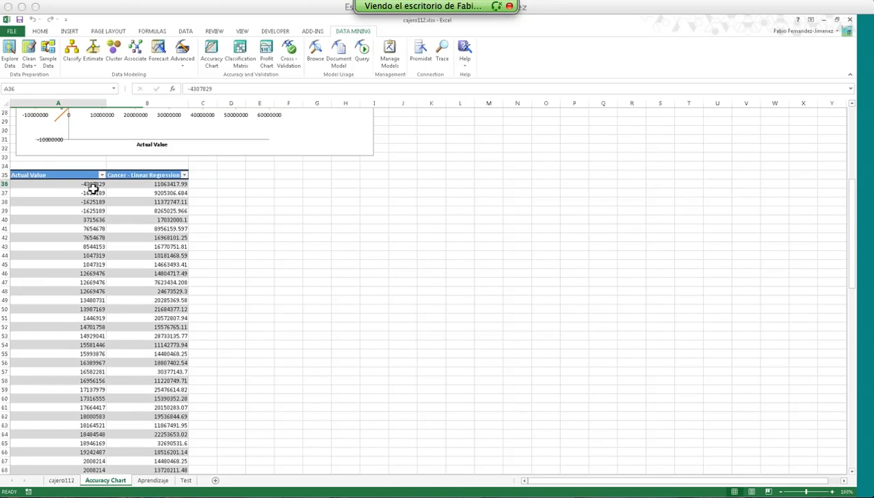
{"action": "left_click", "coordinate": [83, 183]}
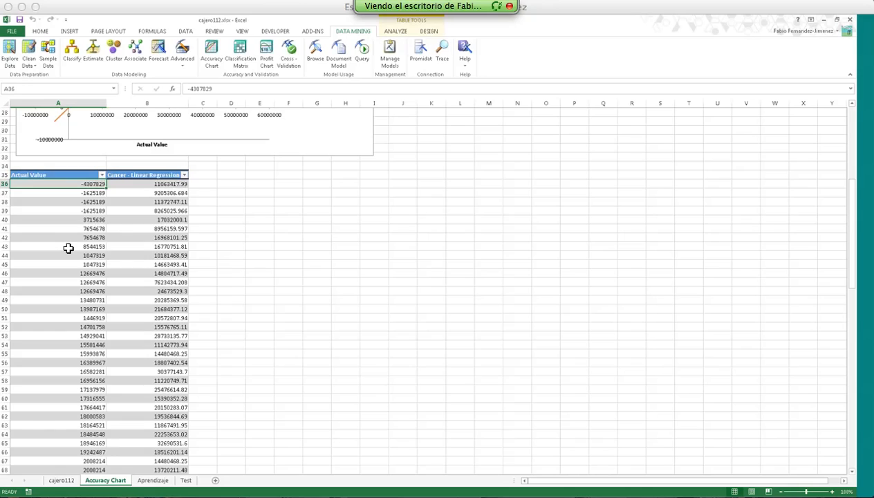
{"action": "left_click", "coordinate": [161, 201]}
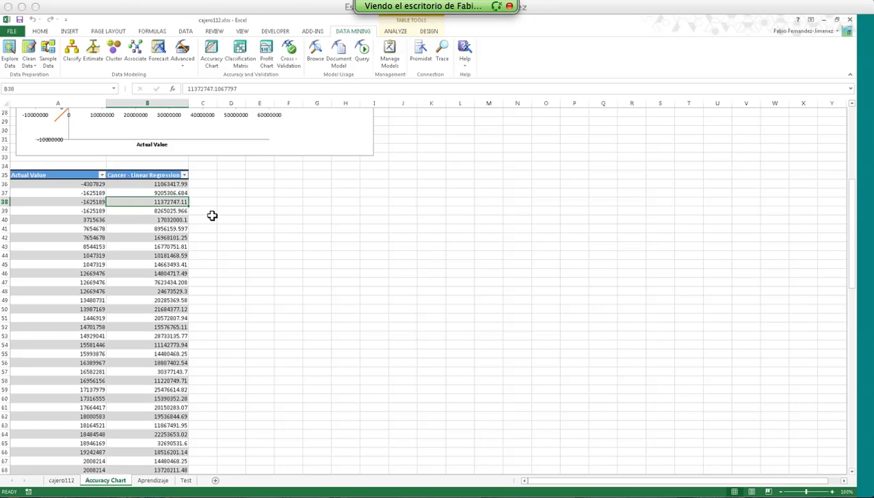
{"action": "scroll", "coordinate": [180, 220], "scroll_direction": "up", "scroll_amount": 5}
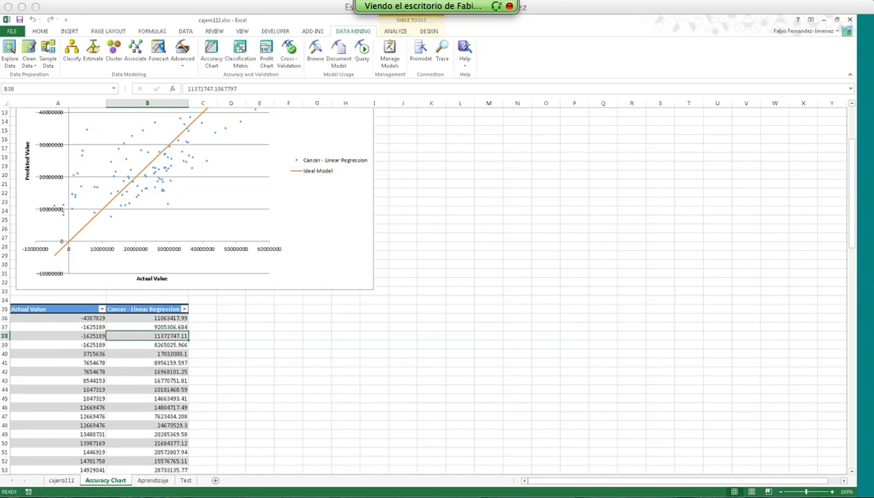
{"action": "scroll", "coordinate": [179, 221], "scroll_direction": "up", "scroll_amount": 1}
{"action": "scroll", "coordinate": [206, 268], "scroll_direction": "up", "scroll_amount": 3}
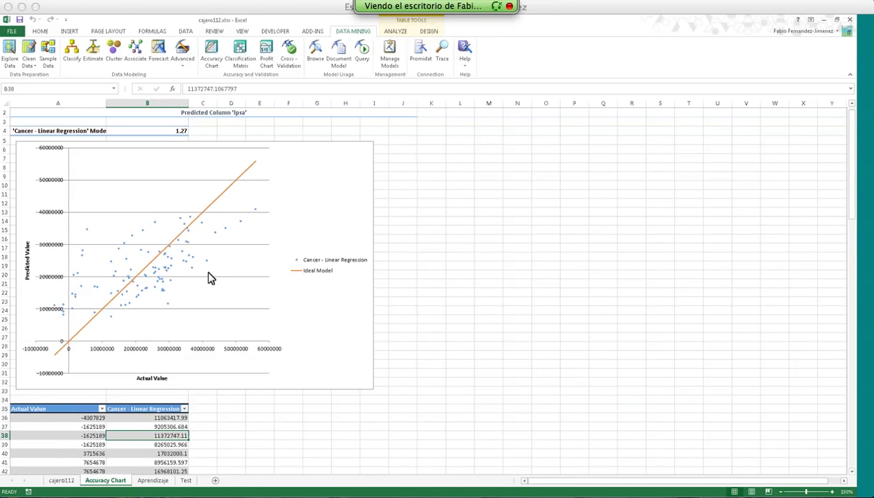
{"action": "scroll", "coordinate": [205, 269], "scroll_direction": "up", "scroll_amount": 1}
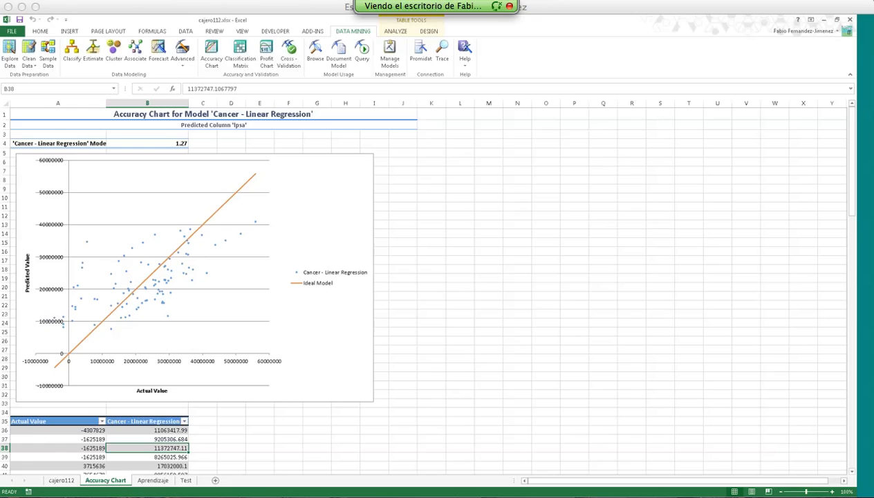
Set up a data mining query on the Cancer - Linear Regression model with the external Promidat query on prostate_data as source.
{"action": "left_click", "coordinate": [460, 206]}
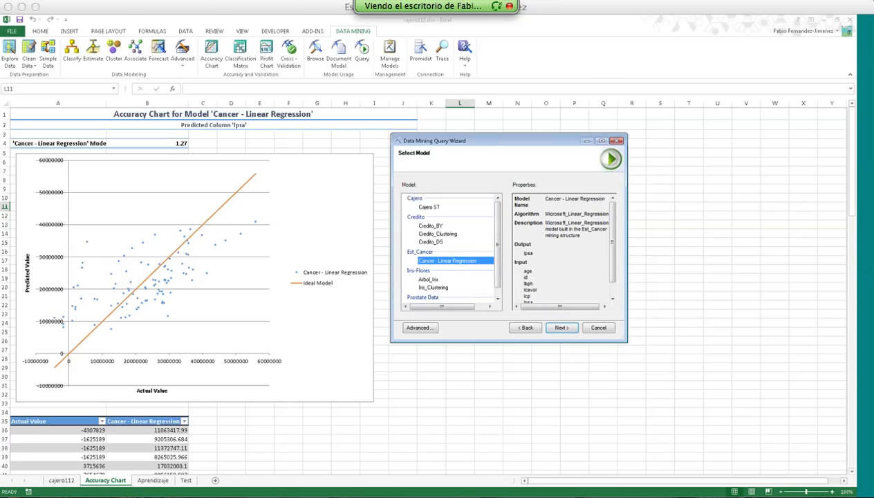
{"action": "left_click", "coordinate": [562, 325]}
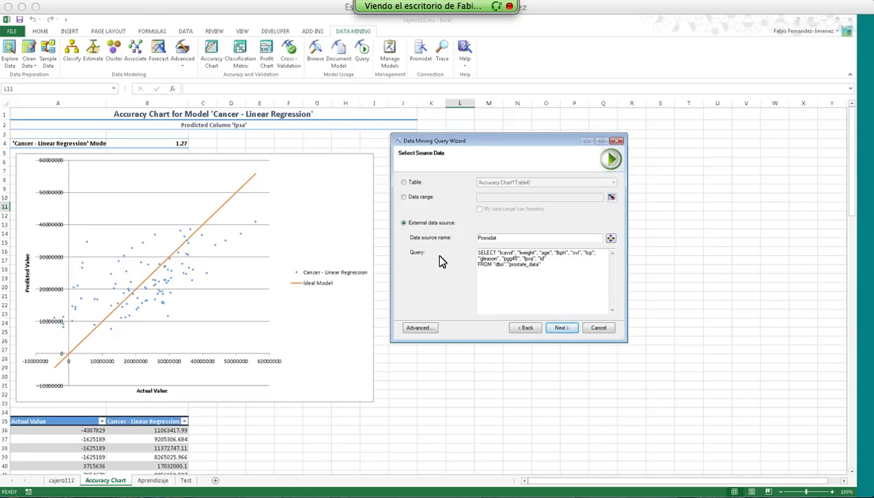
{"action": "left_click_drag", "start_coordinate": [561, 272], "coordinate": [464, 239]}
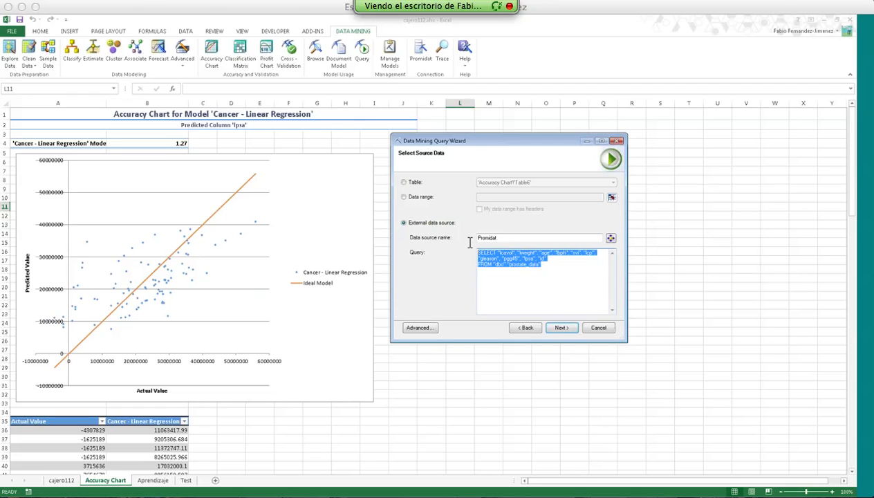
{"action": "left_click", "coordinate": [548, 266]}
{"action": "left_click_drag", "start_coordinate": [550, 268], "coordinate": [489, 253]}
{"action": "left_click", "coordinate": [576, 275]}
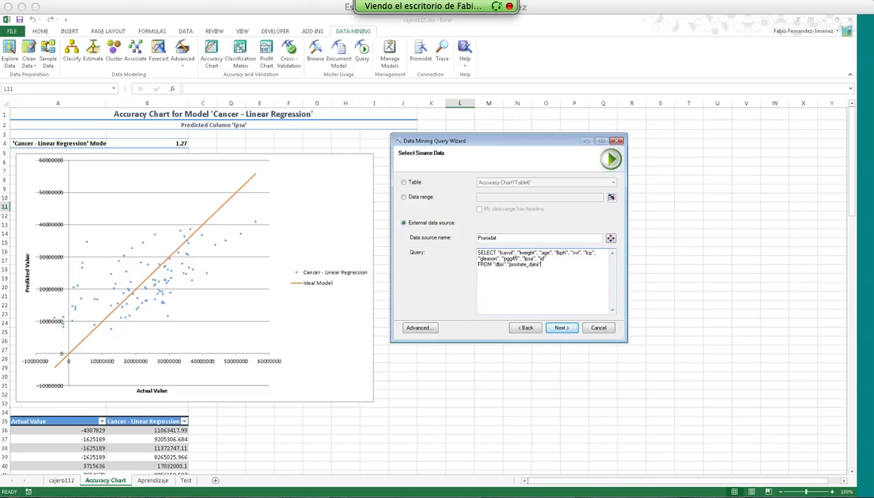
{"action": "left_click", "coordinate": [561, 328]}
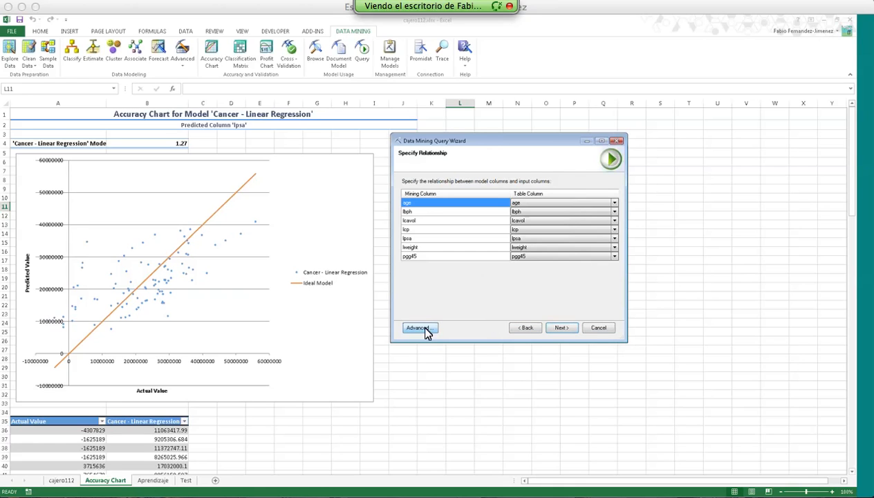
Open the advanced query editor for the mapped query and enlarge its window.
{"action": "key", "text": "alt+Tab"}
{"action": "key", "text": "alt+Tab"}
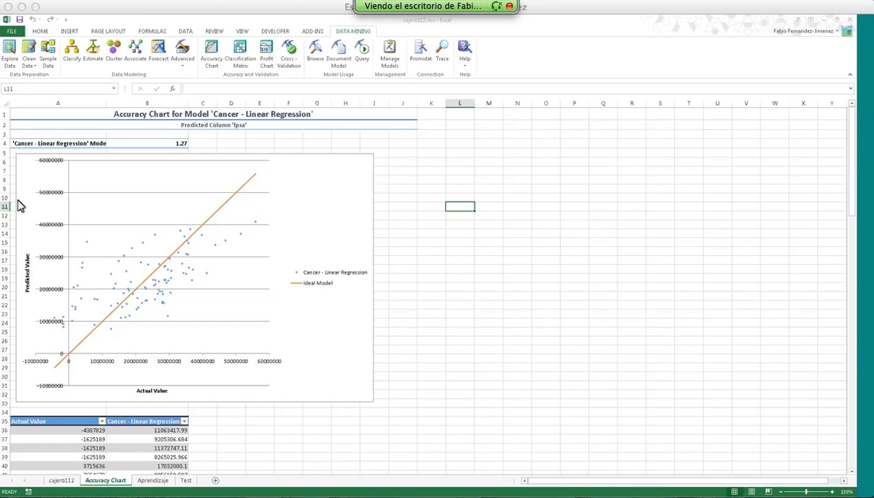
{"action": "left_click", "coordinate": [630, 133]}
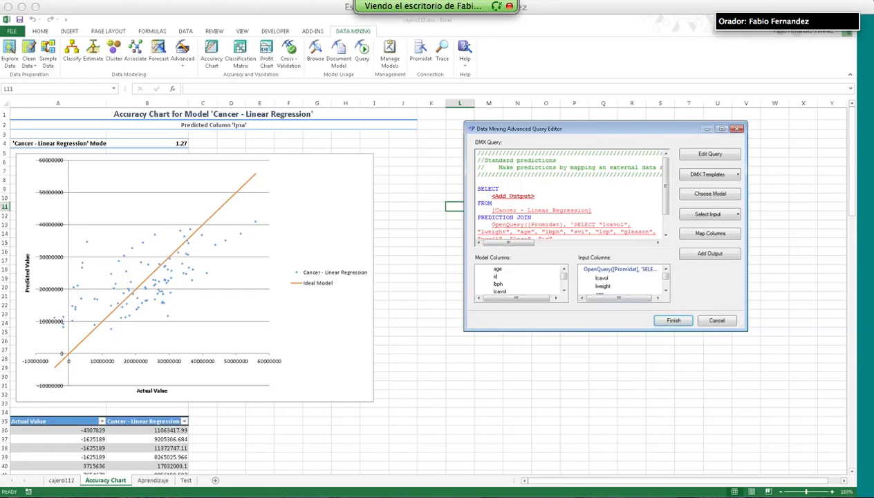
{"action": "left_click_drag", "start_coordinate": [746, 331], "coordinate": [760, 372]}
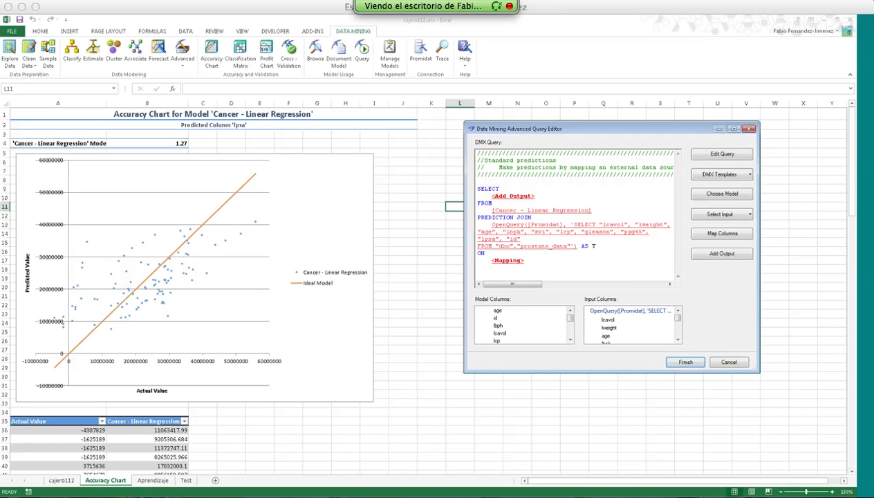
Add an output named Output 1 to the query that applies the Predict function to the model column lpsa.
{"action": "scroll", "coordinate": [570, 323], "scroll_direction": "down", "scroll_amount": 3}
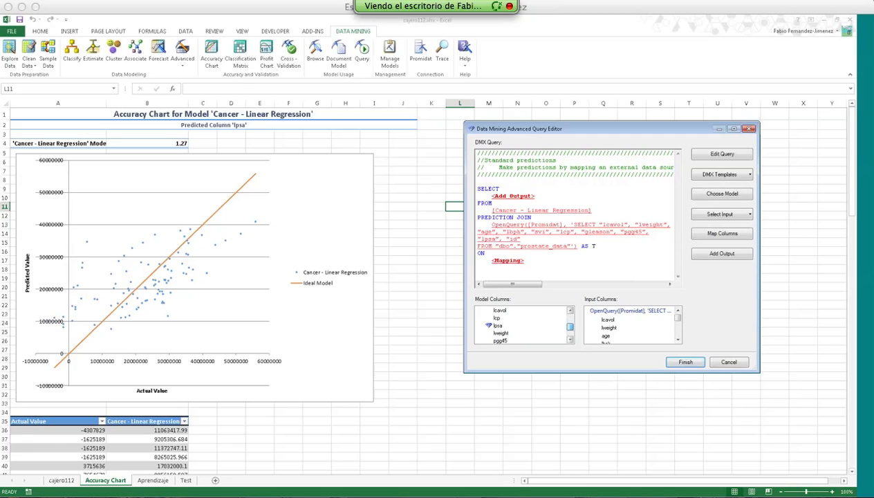
{"action": "left_click", "coordinate": [498, 326]}
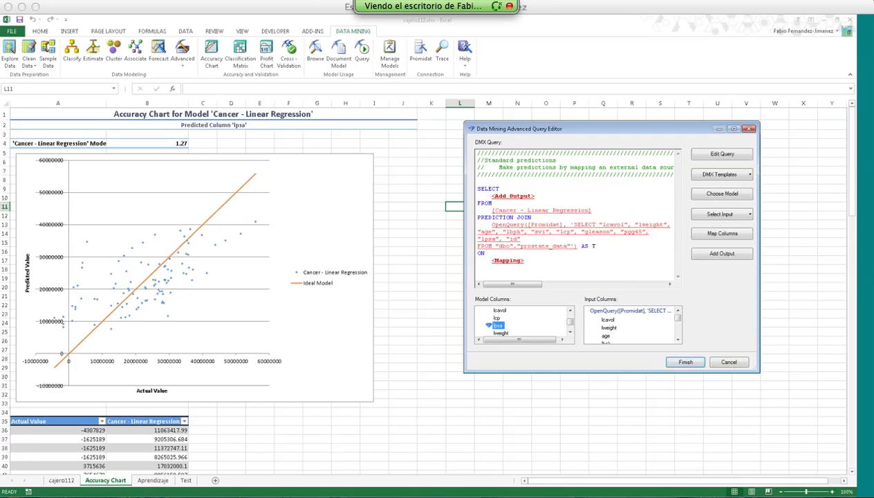
{"action": "double_click", "coordinate": [498, 326]}
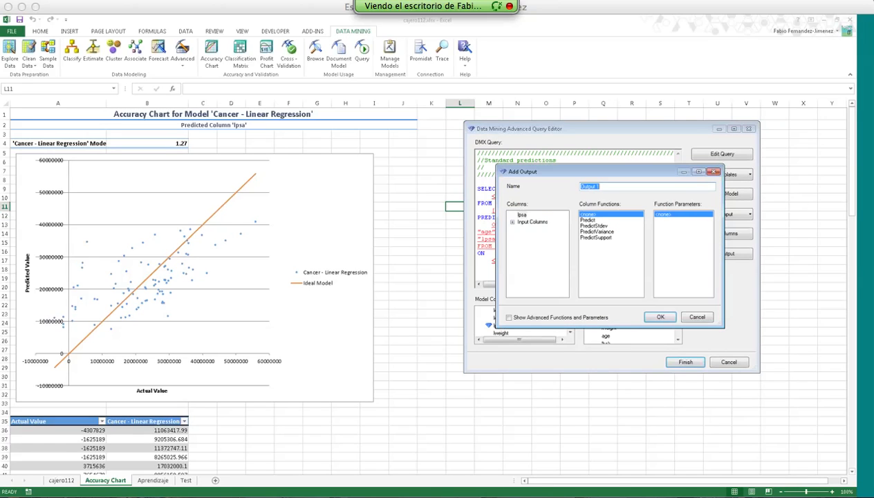
{"action": "left_click", "coordinate": [587, 220]}
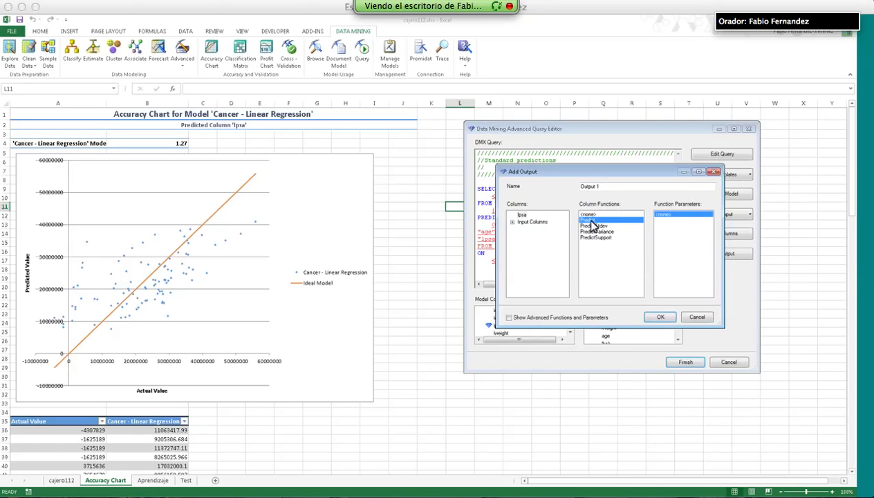
{"action": "left_click", "coordinate": [651, 315]}
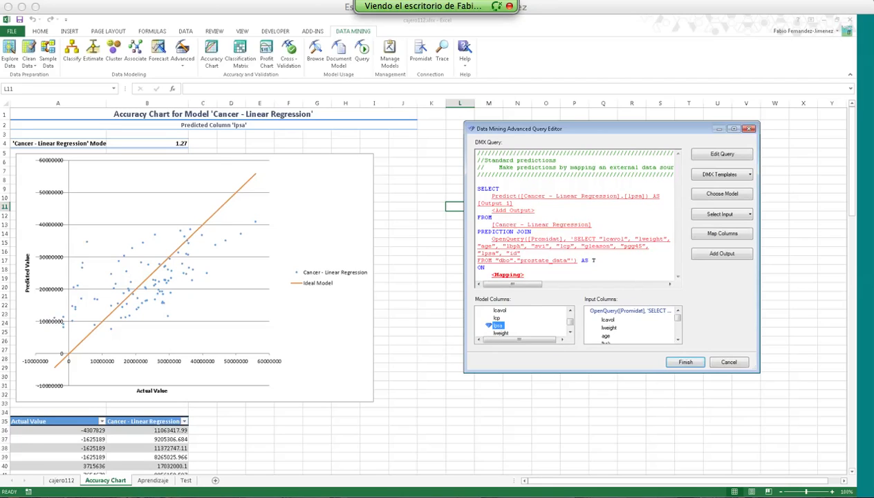
Add the input columns lpsa and id as further outputs of the query, keeping their column names.
{"action": "left_click", "coordinate": [518, 217]}
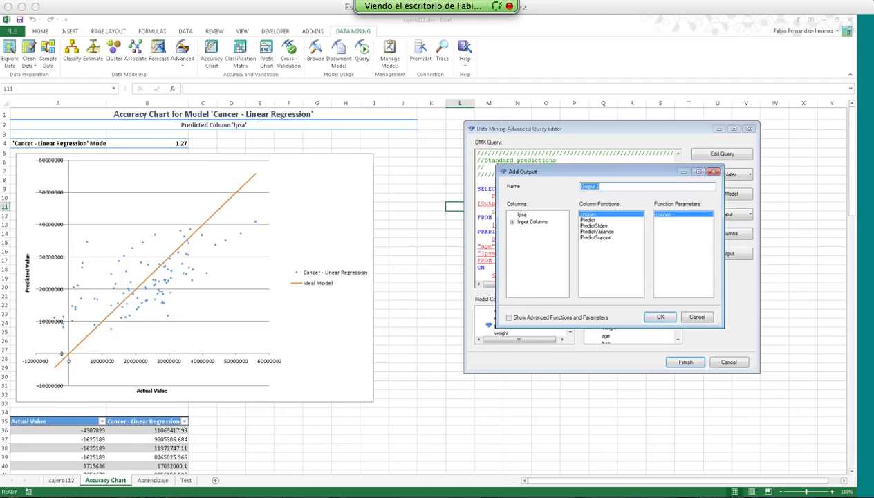
{"action": "left_click", "coordinate": [512, 222]}
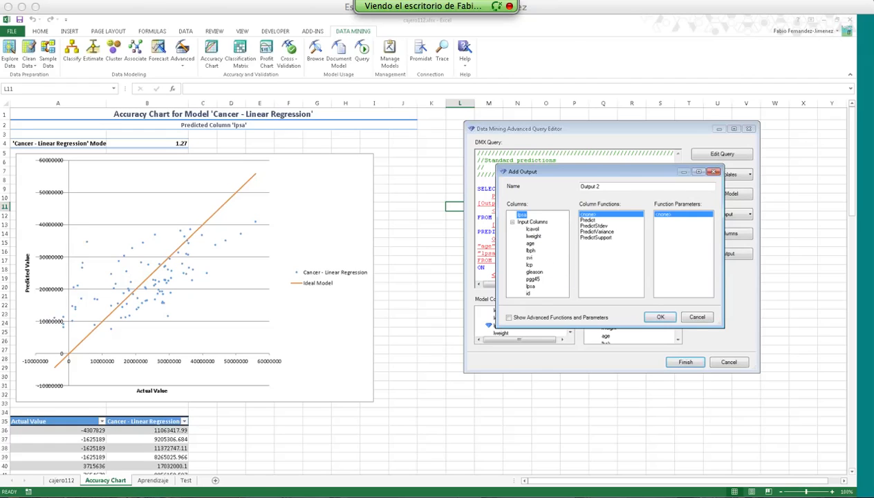
{"action": "left_click", "coordinate": [529, 287]}
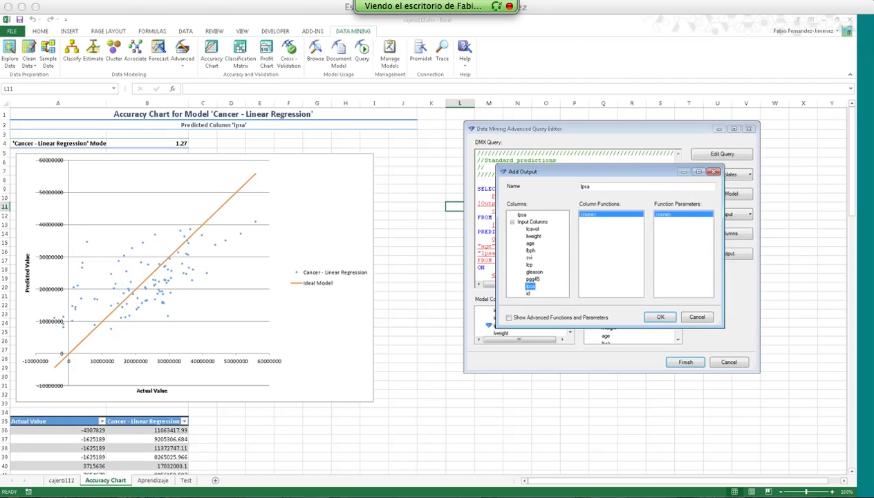
{"action": "left_click", "coordinate": [660, 318]}
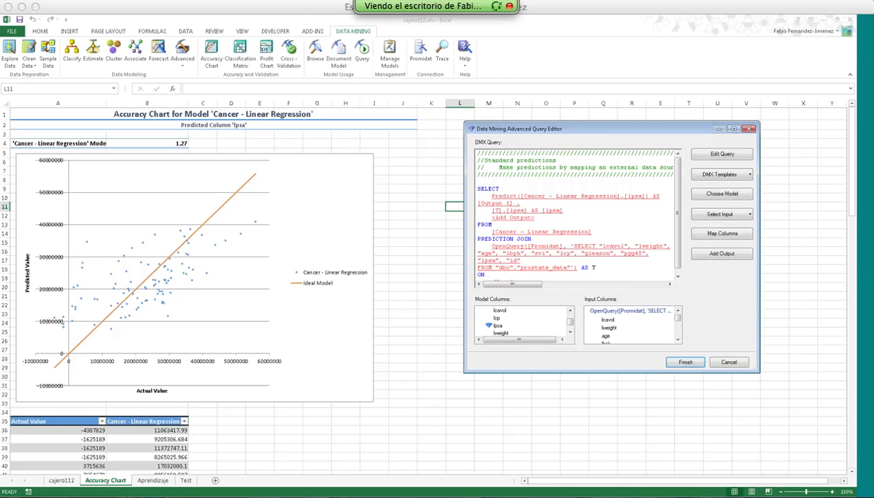
{"action": "left_click", "coordinate": [519, 223]}
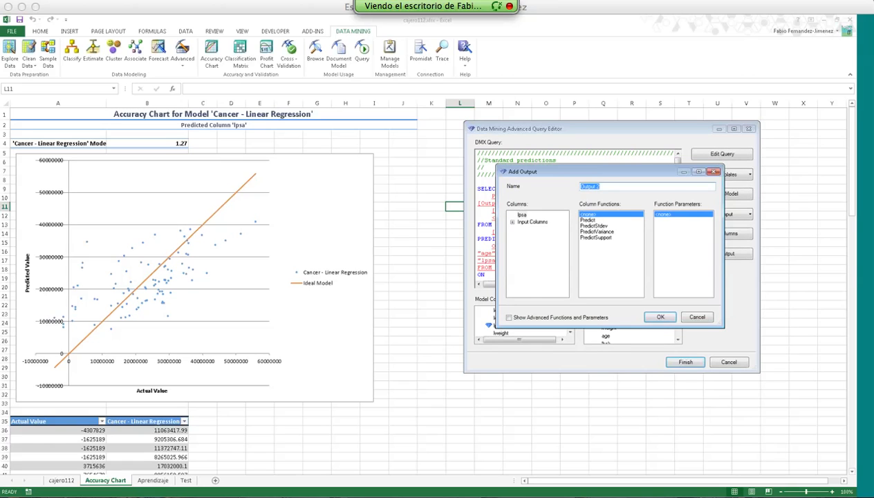
{"action": "left_click", "coordinate": [513, 221]}
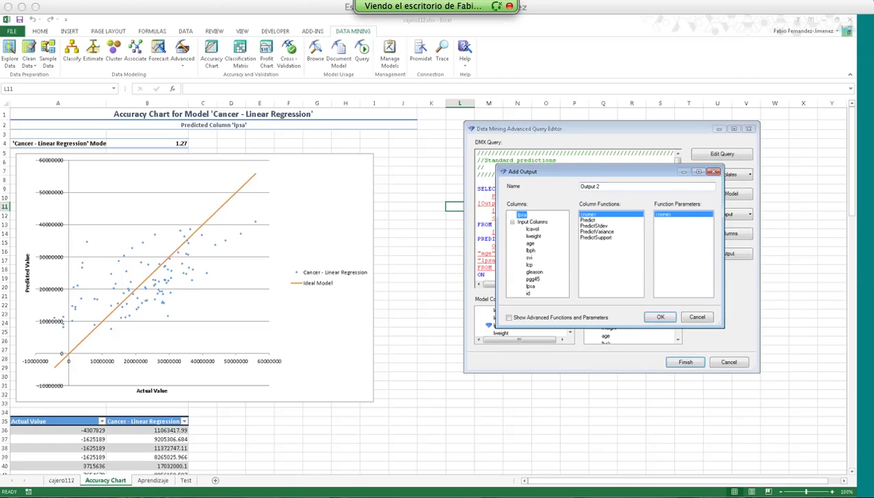
{"action": "left_click", "coordinate": [528, 293]}
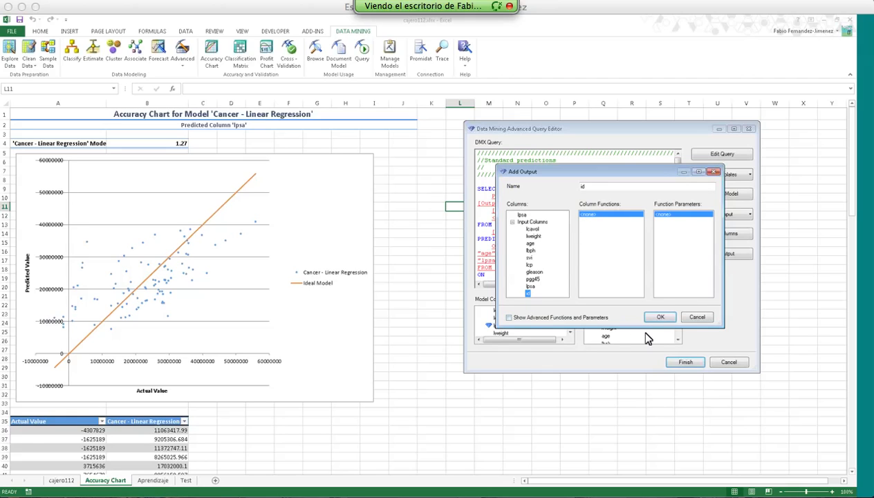
{"action": "left_click", "coordinate": [661, 317]}
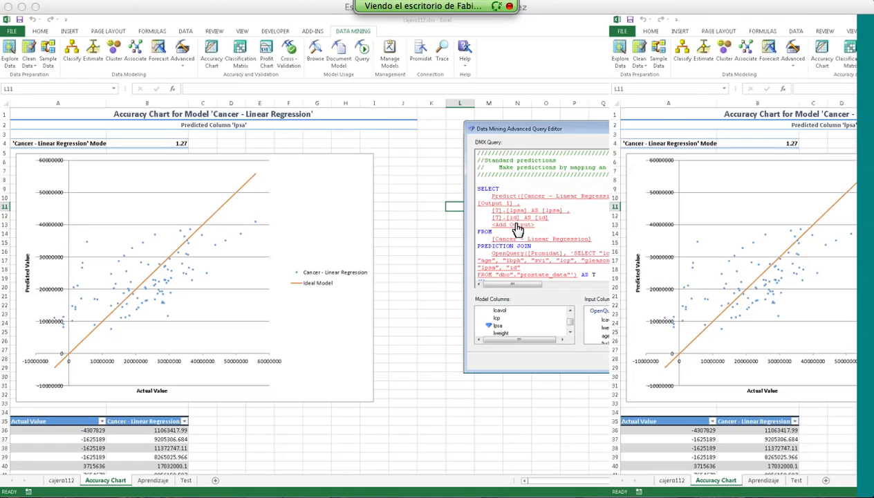
Add the input columns lcavol and lweight as further outputs of the query, keeping their column names.
{"action": "left_click", "coordinate": [517, 225]}
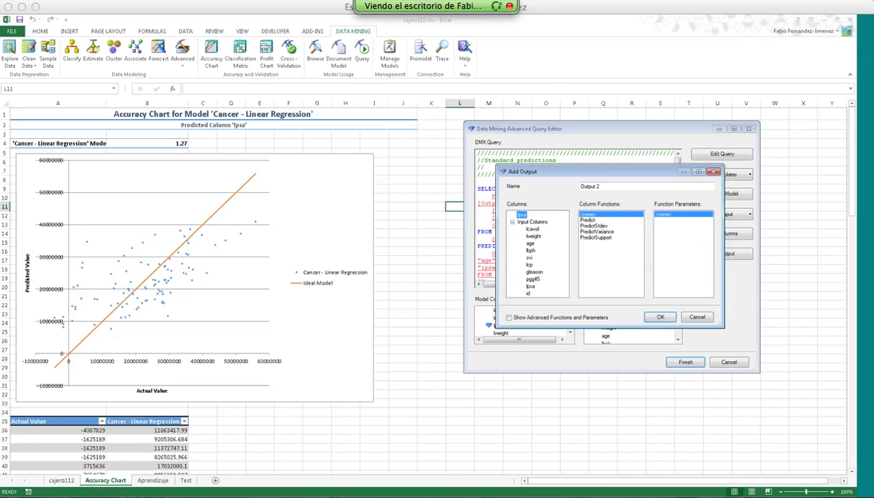
{"action": "left_click", "coordinate": [526, 229]}
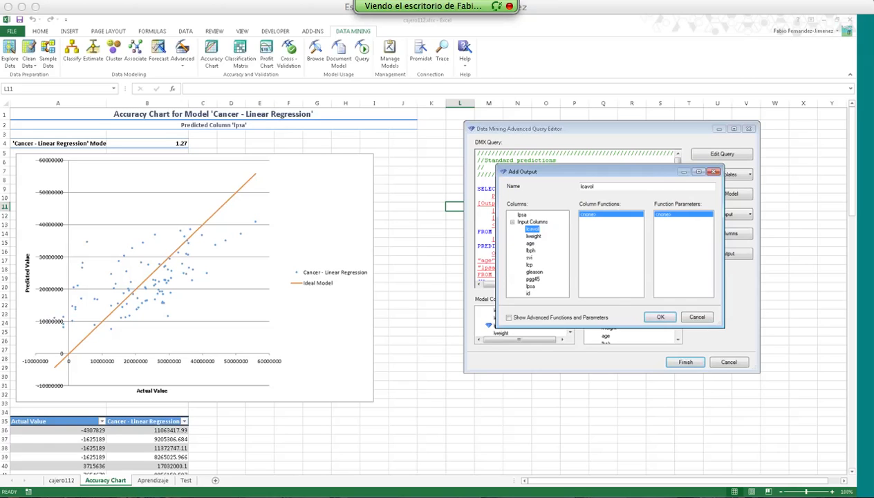
{"action": "left_click", "coordinate": [658, 316]}
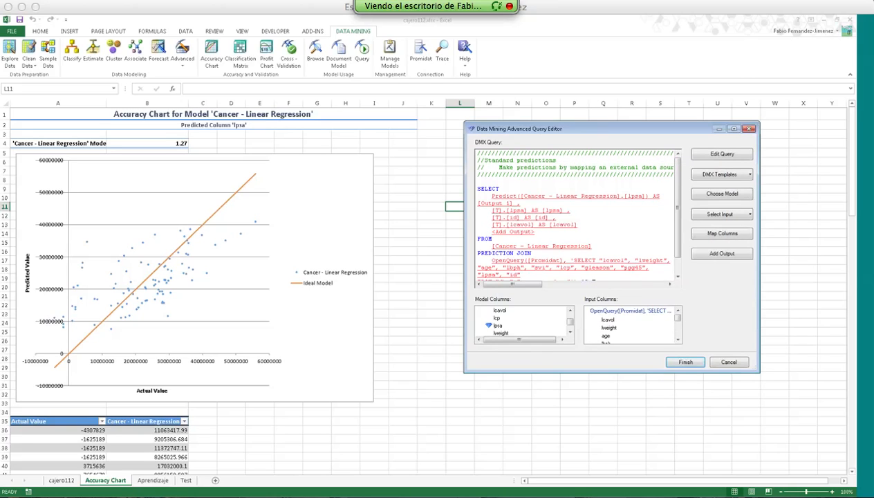
{"action": "left_click", "coordinate": [510, 232]}
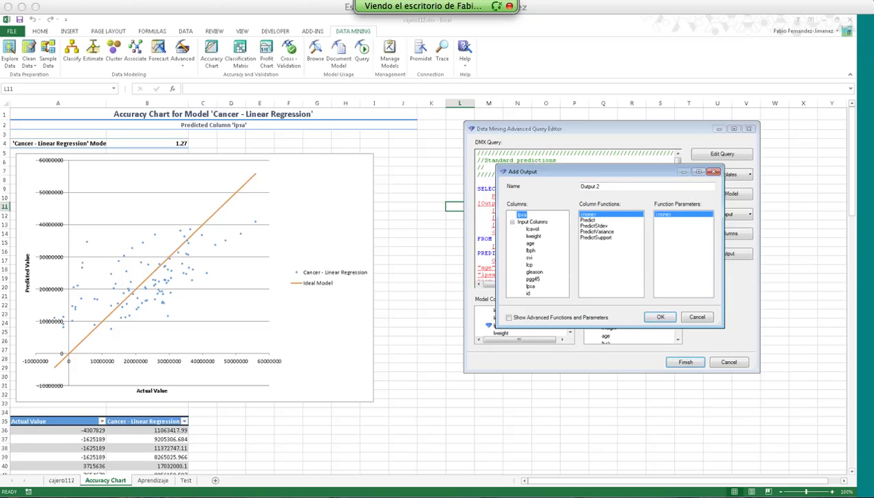
{"action": "left_click", "coordinate": [534, 235]}
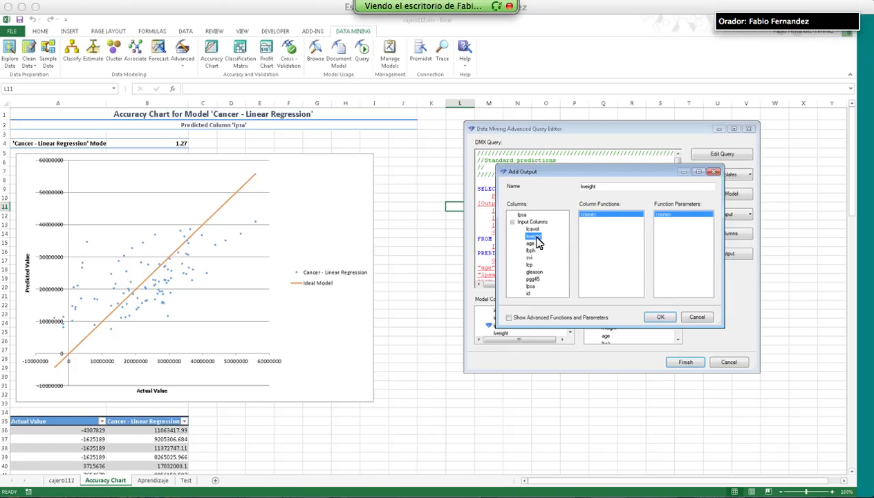
{"action": "left_click", "coordinate": [663, 319]}
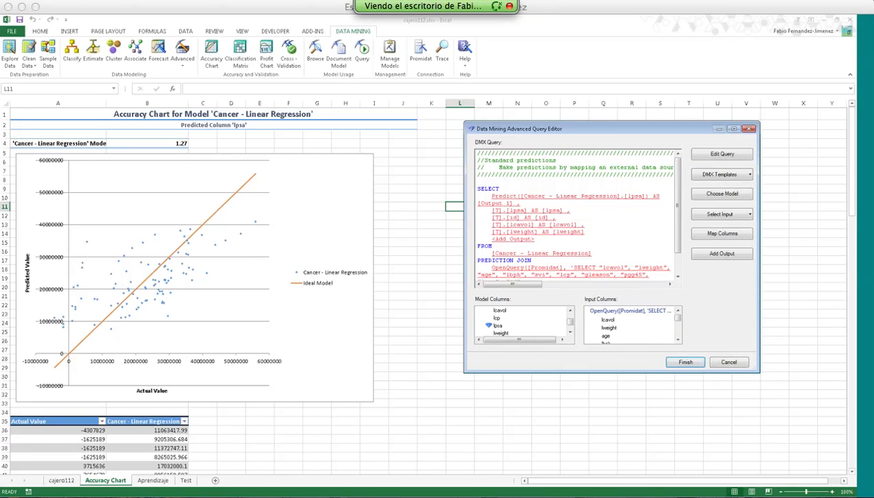
Complete the query's missing mapping by accepting the suggested matches between the model columns and the input table columns.
{"action": "left_click", "coordinate": [686, 363]}
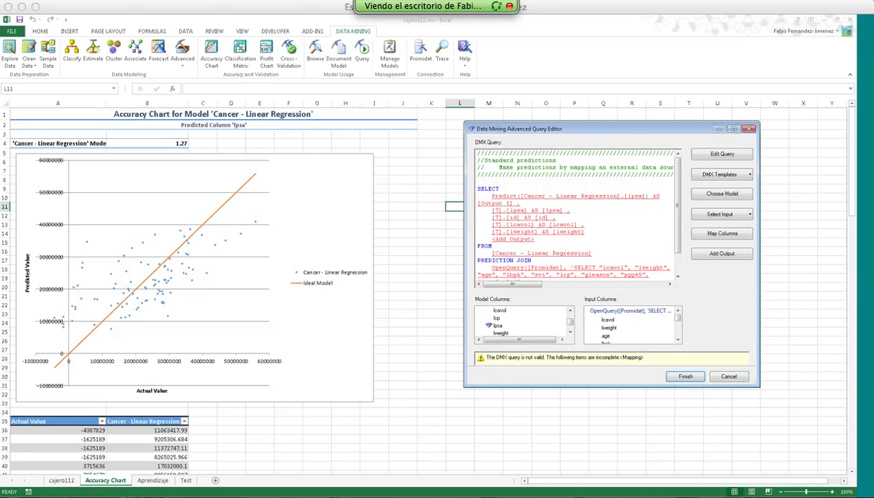
{"action": "scroll", "coordinate": [678, 252], "scroll_direction": "down", "scroll_amount": 1}
{"action": "scroll", "coordinate": [677, 253], "scroll_direction": "down", "scroll_amount": 3}
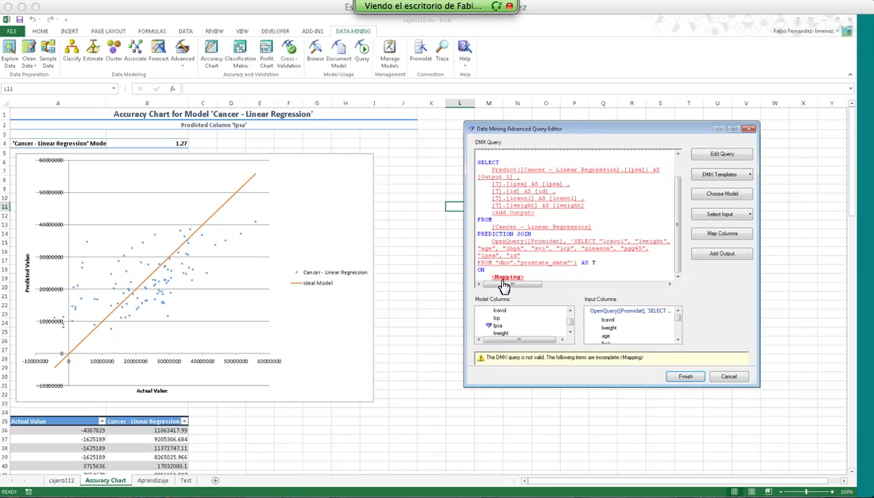
{"action": "left_click", "coordinate": [505, 278]}
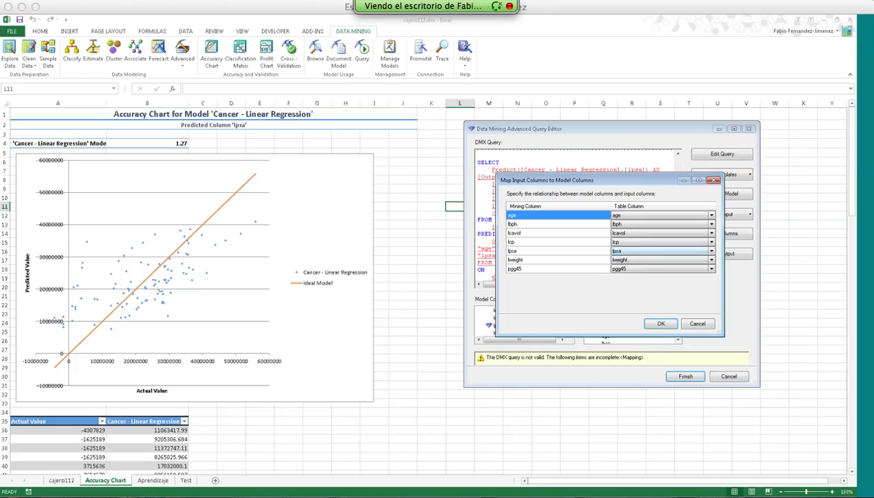
{"action": "left_click", "coordinate": [660, 324]}
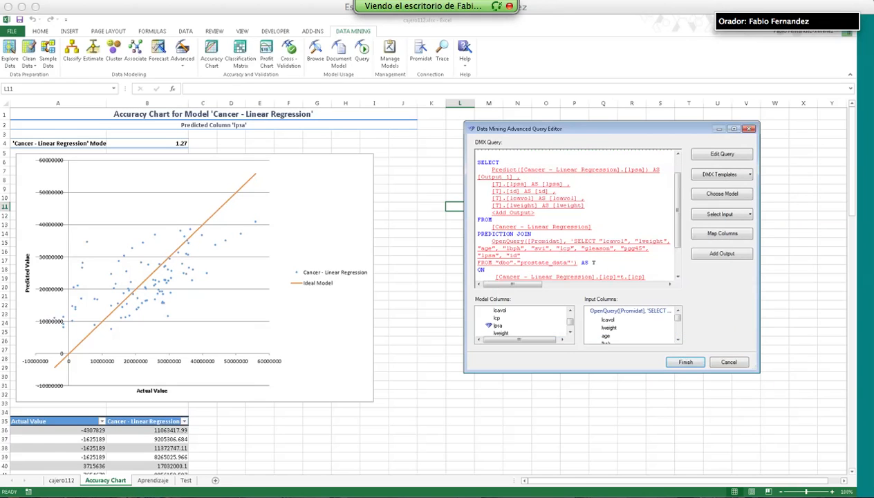
Check the outputs and column mappings in the completed DMX query and finish editing it.
{"action": "scroll", "coordinate": [667, 241], "scroll_direction": "down", "scroll_amount": 2}
{"action": "scroll", "coordinate": [681, 257], "scroll_direction": "up", "scroll_amount": 4}
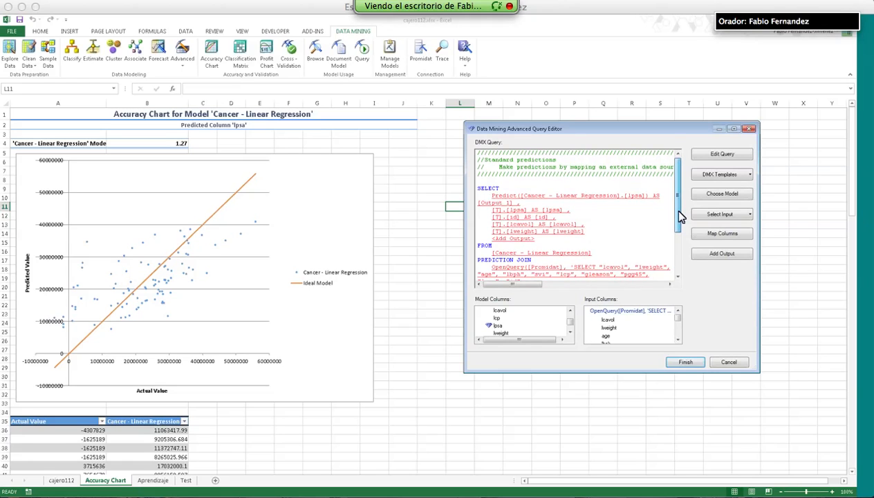
{"action": "scroll", "coordinate": [681, 216], "scroll_direction": "down", "scroll_amount": 3}
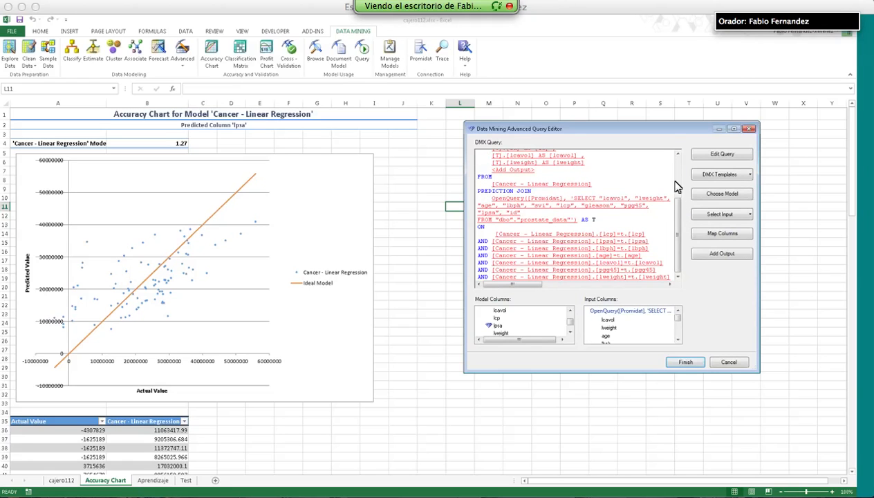
{"action": "scroll", "coordinate": [678, 197], "scroll_direction": "up", "scroll_amount": 3}
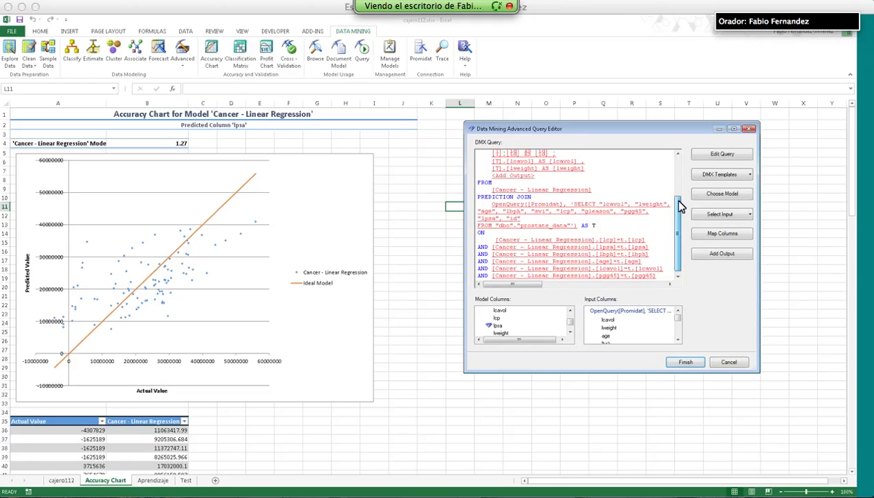
{"action": "left_click", "coordinate": [685, 363]}
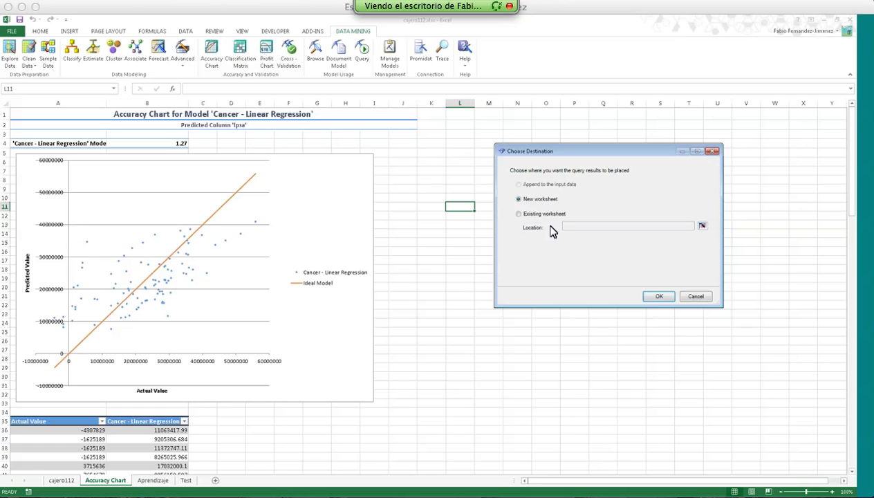
{"action": "left_click", "coordinate": [518, 213]}
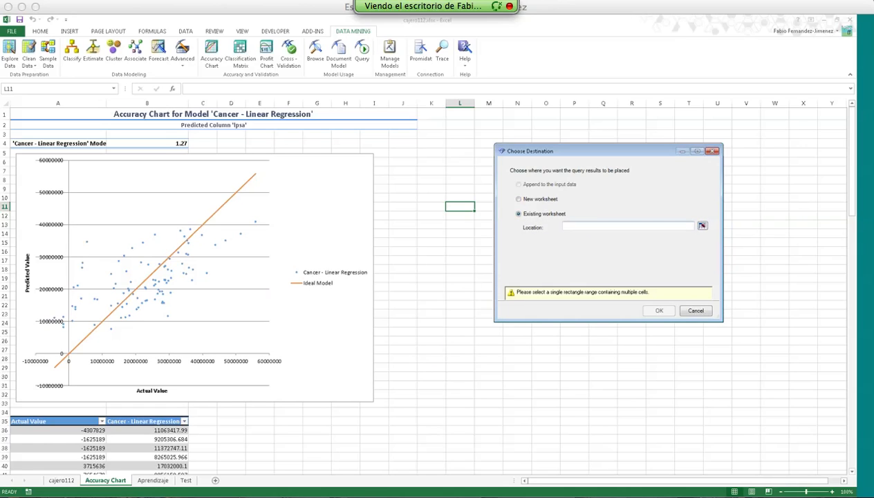
{"action": "left_click", "coordinate": [702, 226]}
{"action": "left_click", "coordinate": [484, 313]}
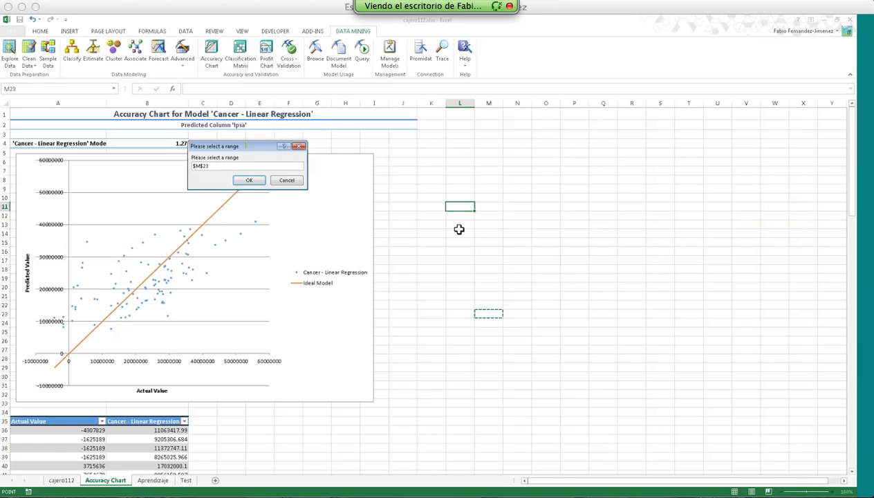
{"action": "left_click", "coordinate": [291, 180]}
Send the query results to a new worksheet.
{"action": "left_click", "coordinate": [519, 198]}
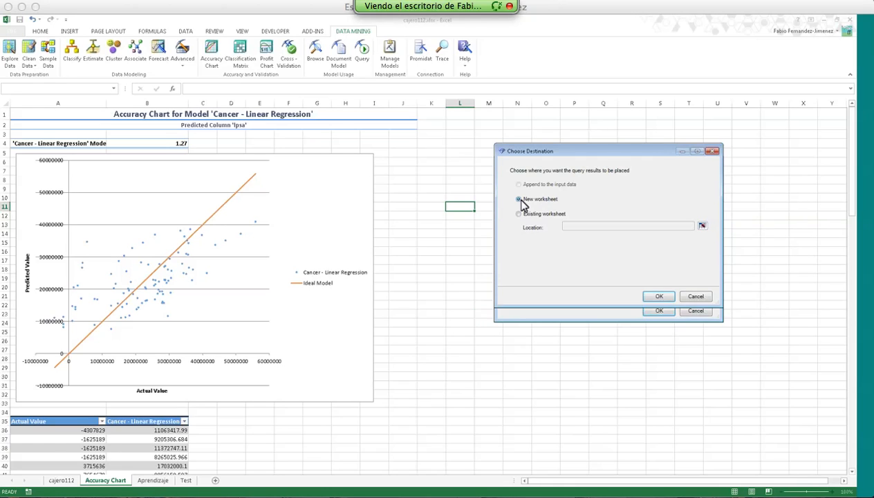
{"action": "left_click", "coordinate": [659, 295]}
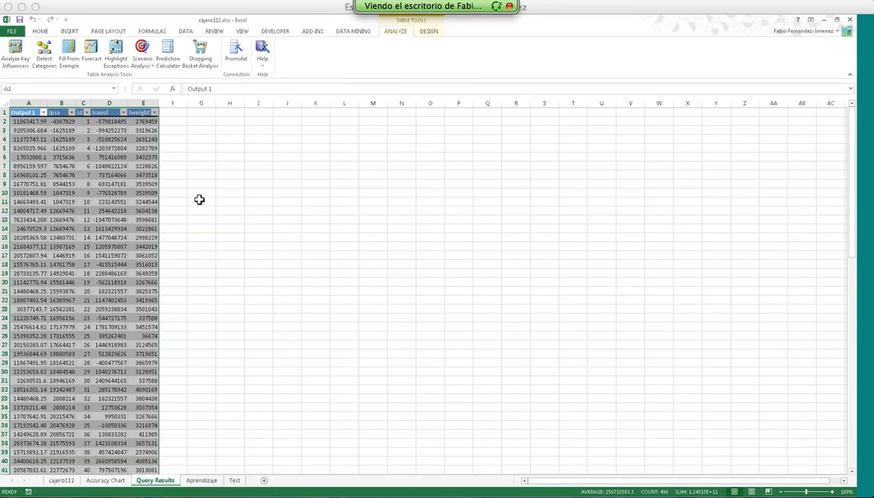
Examine the Output 1 predictions alongside the lpsa, id, lcavol and lweight columns in the Query Results sheet.
{"action": "left_click", "coordinate": [145, 177]}
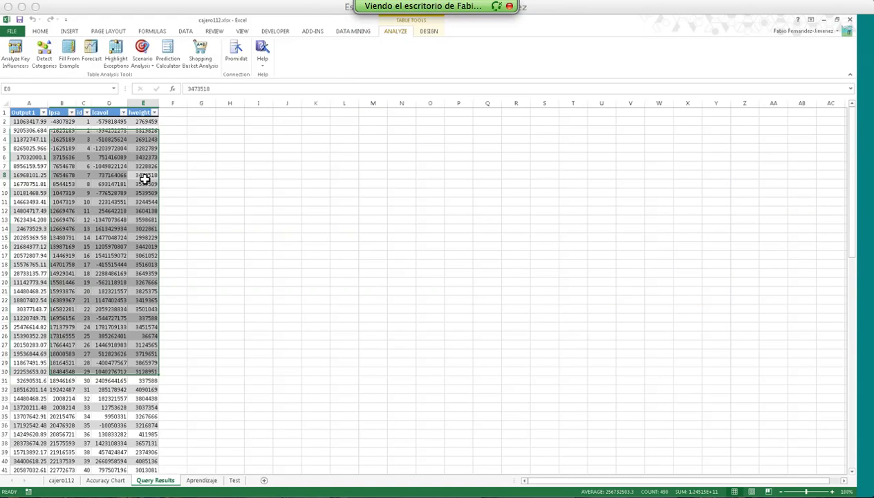
{"action": "left_click", "coordinate": [31, 123]}
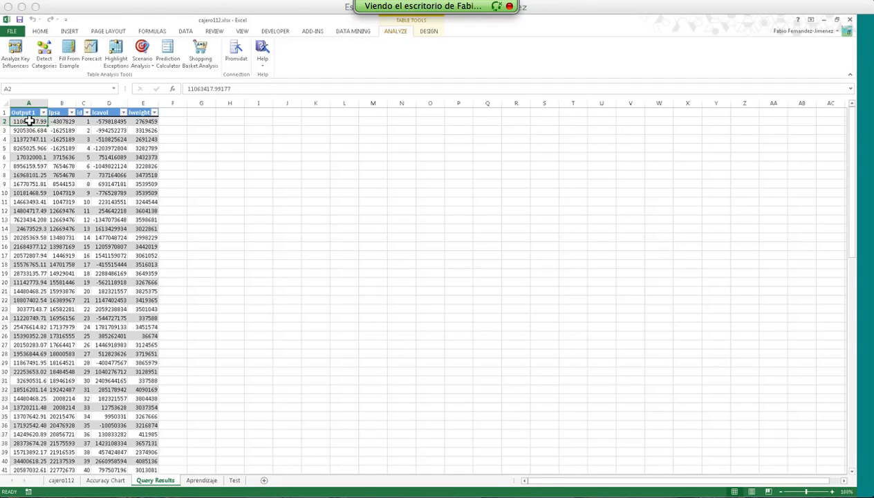
{"action": "left_click", "coordinate": [31, 143]}
{"action": "left_click", "coordinate": [30, 121]}
{"action": "left_click_drag", "start_coordinate": [66, 103], "coordinate": [141, 102]}
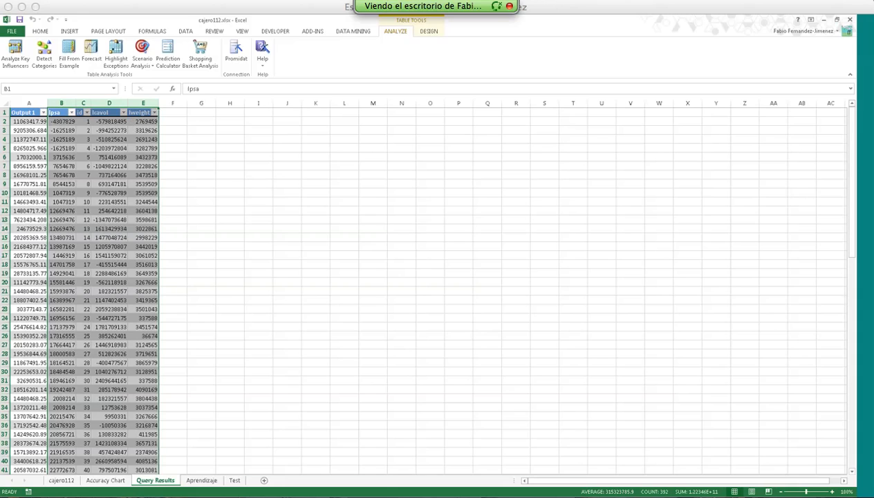
{"action": "left_click", "coordinate": [210, 149]}
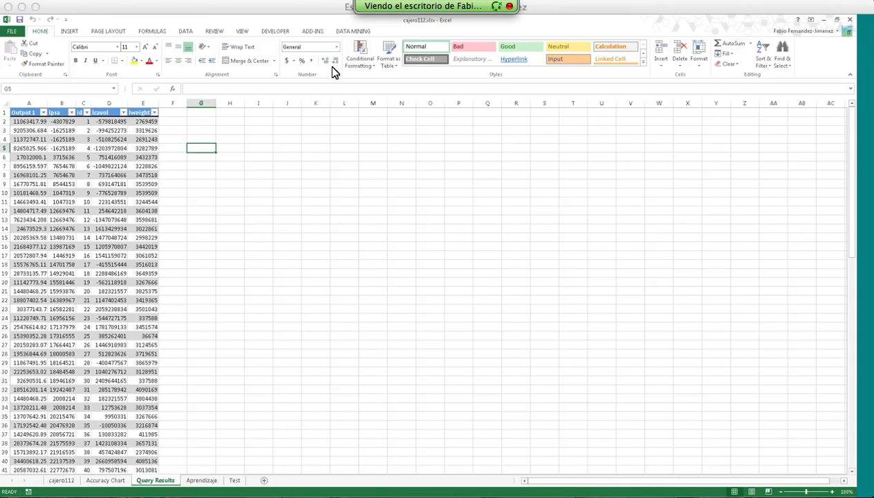
Start another data mining query to look over the available models, and cancel it at the model selection.
{"action": "left_click", "coordinate": [308, 34]}
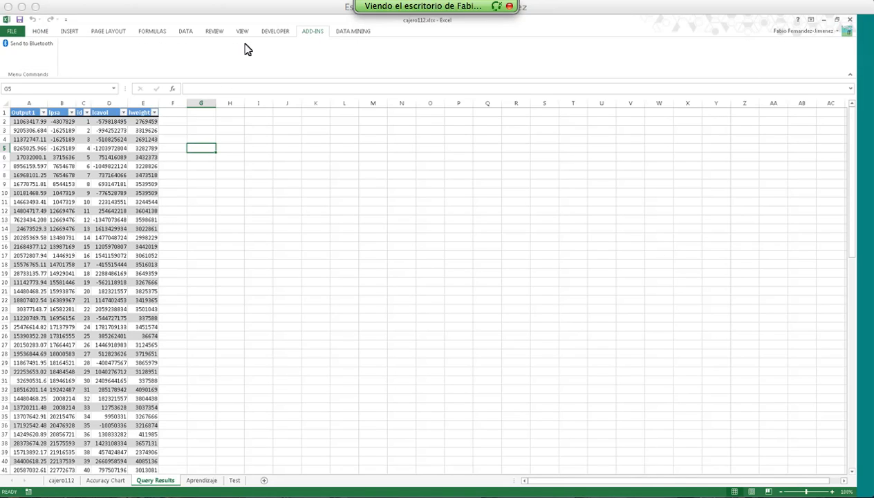
{"action": "left_click", "coordinate": [258, 147]}
{"action": "left_click", "coordinate": [353, 31]}
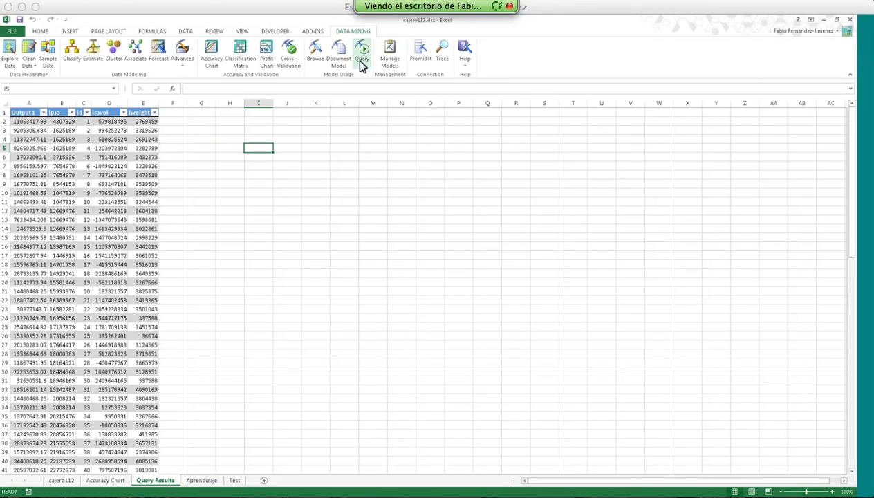
{"action": "left_click", "coordinate": [361, 62]}
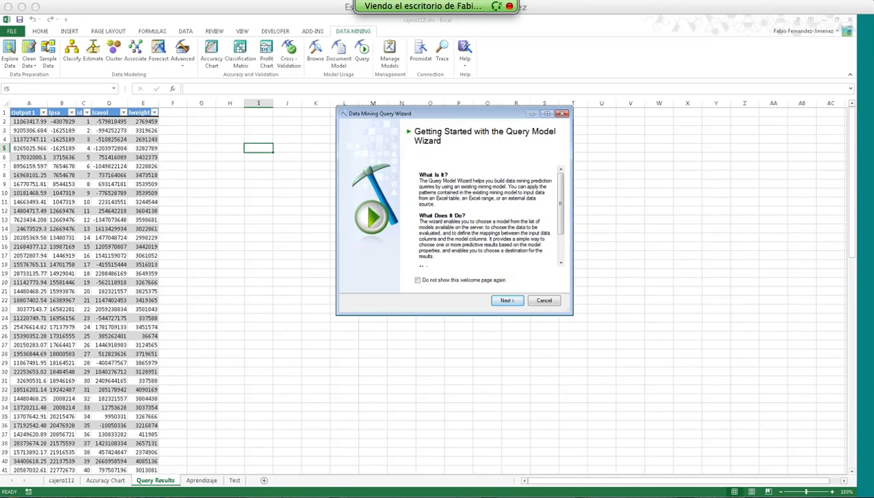
{"action": "left_click", "coordinate": [509, 303]}
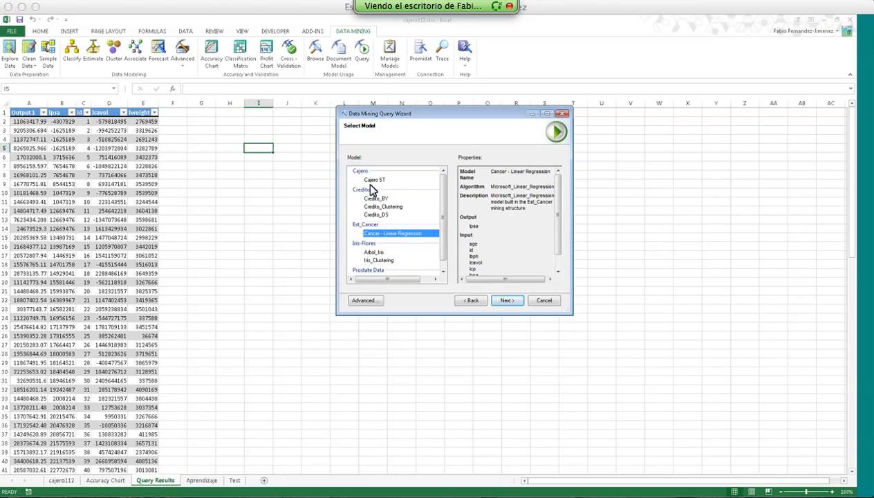
{"action": "left_click_drag", "start_coordinate": [400, 115], "coordinate": [436, 153]}
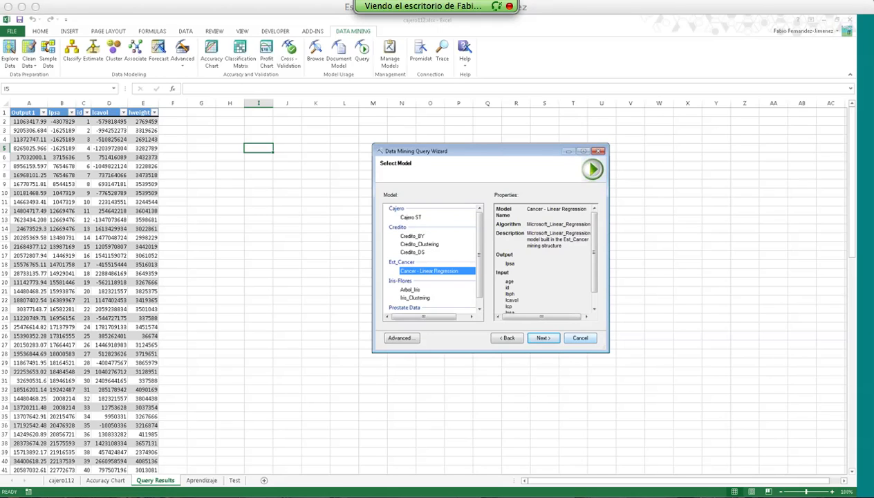
{"action": "left_click_drag", "start_coordinate": [478, 259], "coordinate": [477, 254]}
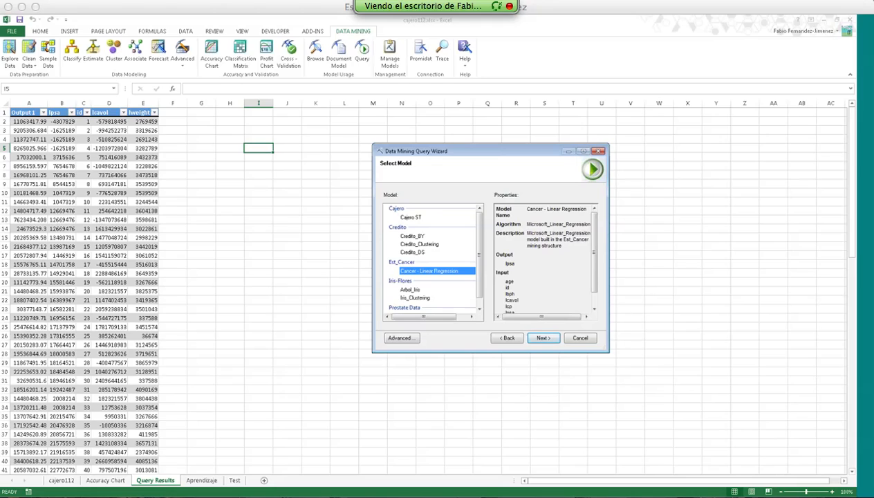
{"action": "left_click", "coordinate": [582, 337]}
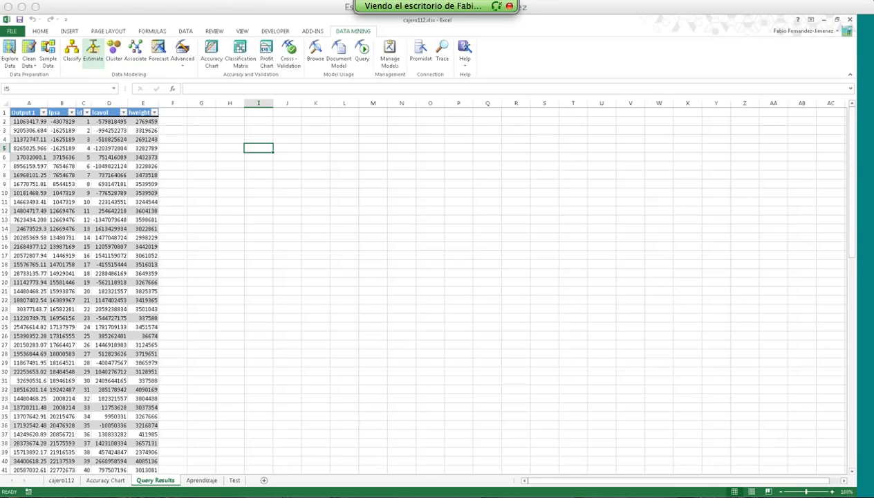
{"action": "left_click", "coordinate": [95, 60]}
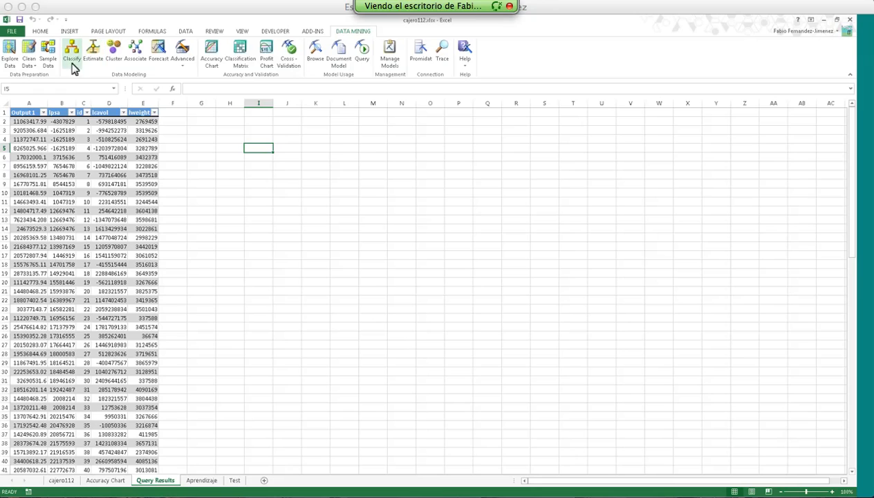
{"action": "left_click", "coordinate": [181, 67]}
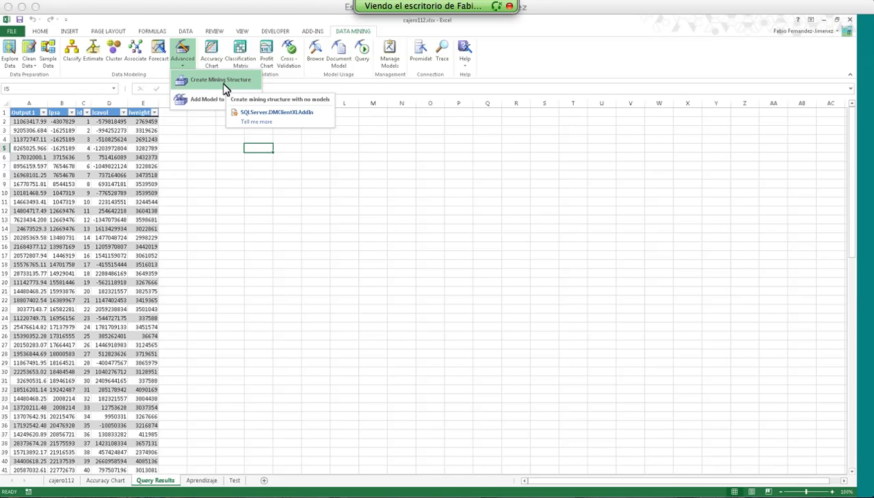
{"action": "left_click", "coordinate": [275, 20]}
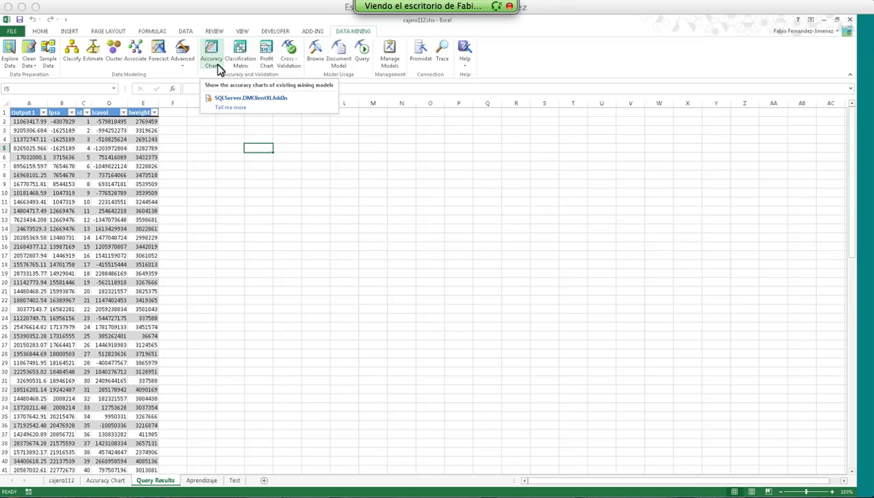
Start a classification matrix and select the Arbol_Iris decision tree model under Iris-Flores.
{"action": "left_click", "coordinate": [264, 60]}
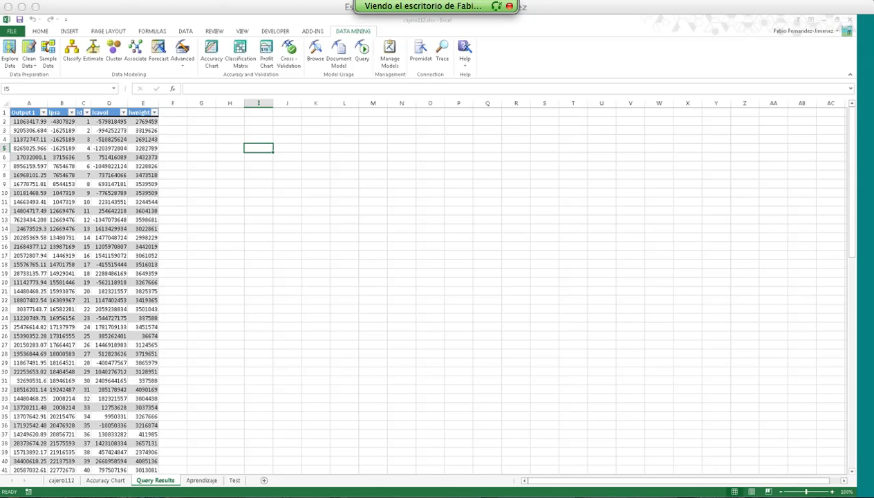
{"action": "left_click", "coordinate": [335, 297]}
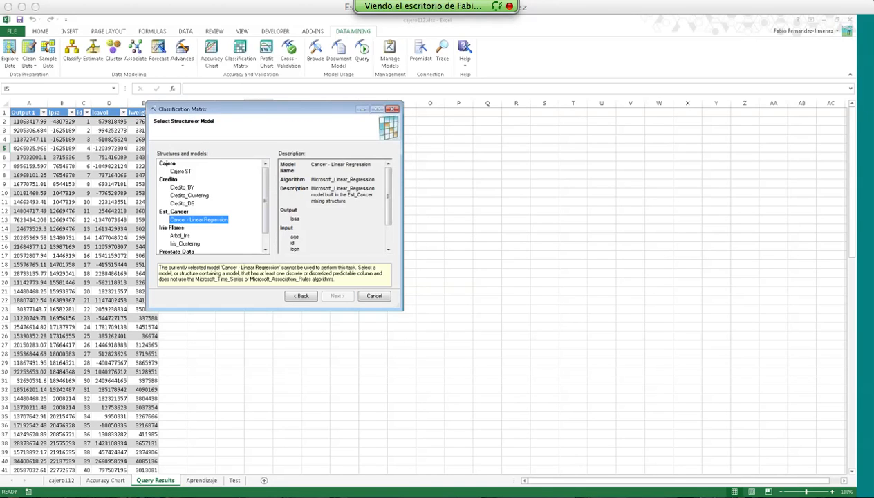
{"action": "scroll", "coordinate": [266, 199], "scroll_direction": "down", "scroll_amount": 2}
{"action": "left_click", "coordinate": [181, 221]}
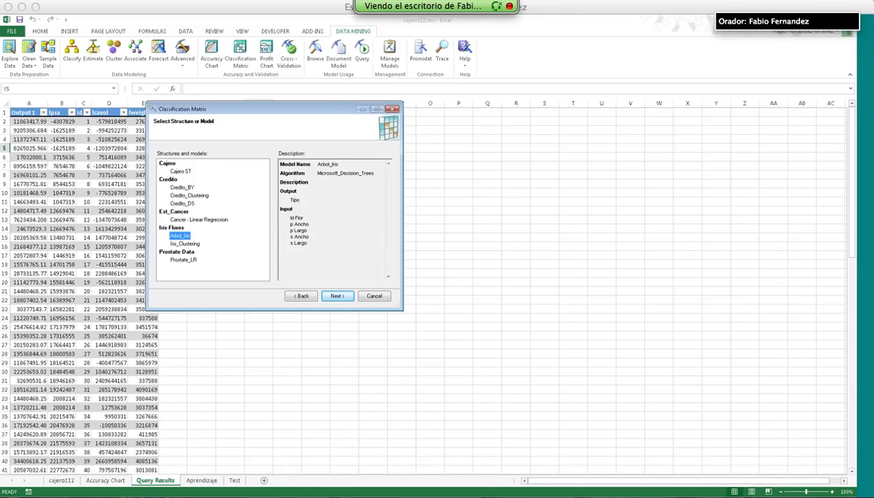
Generate the classification matrix for the Tipo column as percentages and counts, using the test data from the model.
{"action": "left_click", "coordinate": [338, 296]}
{"action": "left_click", "coordinate": [306, 149]}
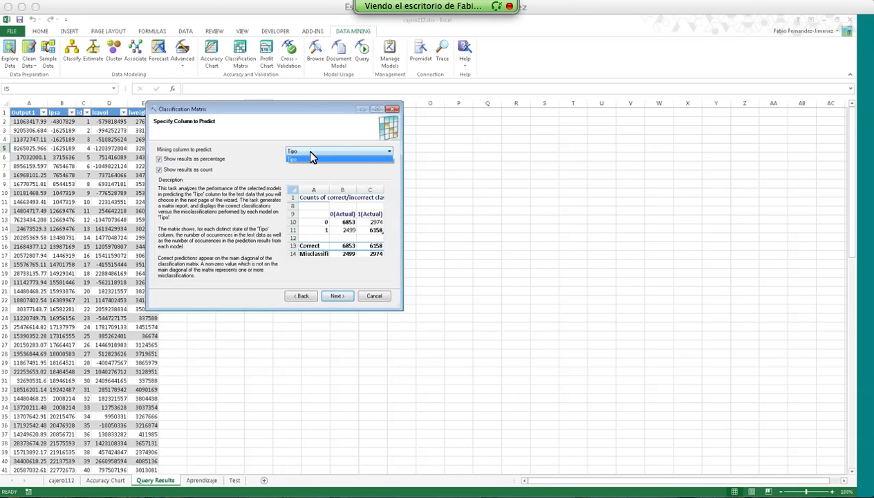
{"action": "left_click", "coordinate": [305, 149]}
{"action": "left_click", "coordinate": [336, 296]}
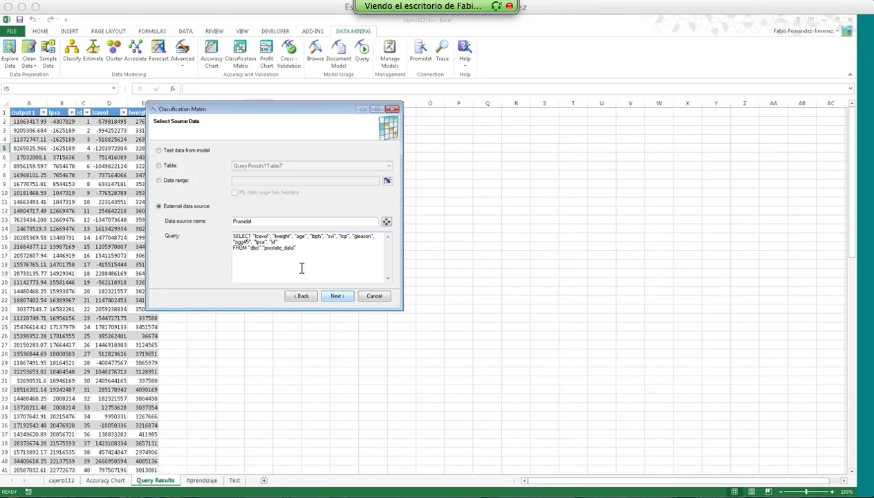
{"action": "left_click", "coordinate": [170, 150]}
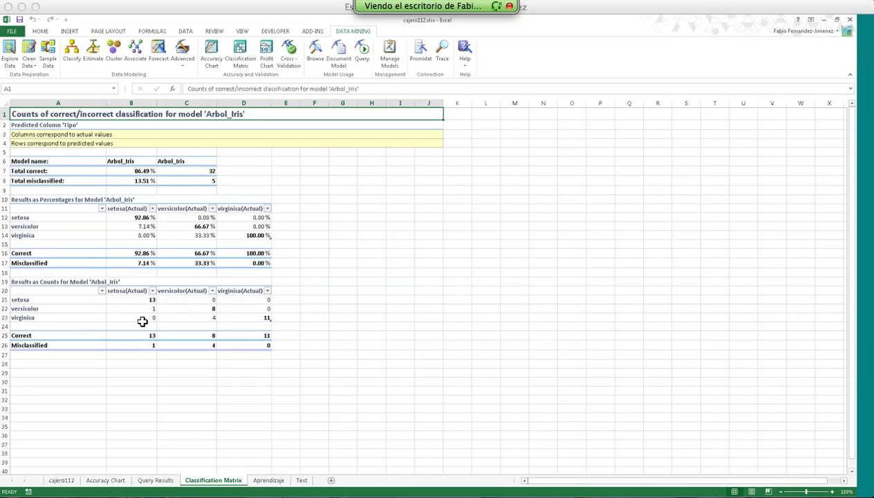
Examine the setosa percentage and count results in the Classification Matrix sheet, and minimize the workbook.
{"action": "left_click", "coordinate": [141, 217]}
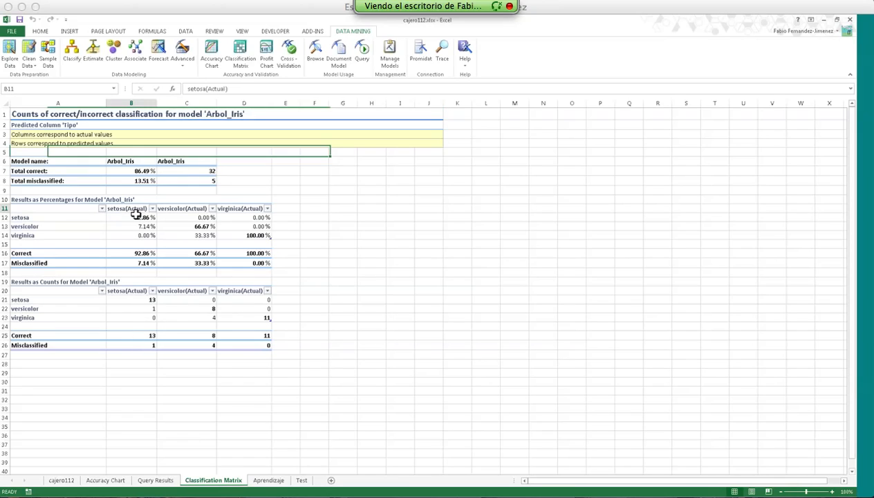
{"action": "left_click", "coordinate": [97, 219]}
{"action": "left_click", "coordinate": [122, 219]}
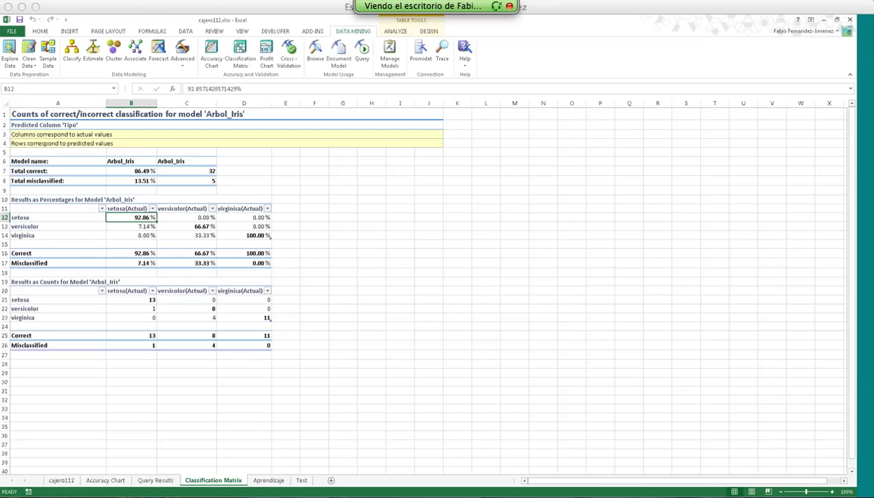
{"action": "left_click", "coordinate": [146, 300]}
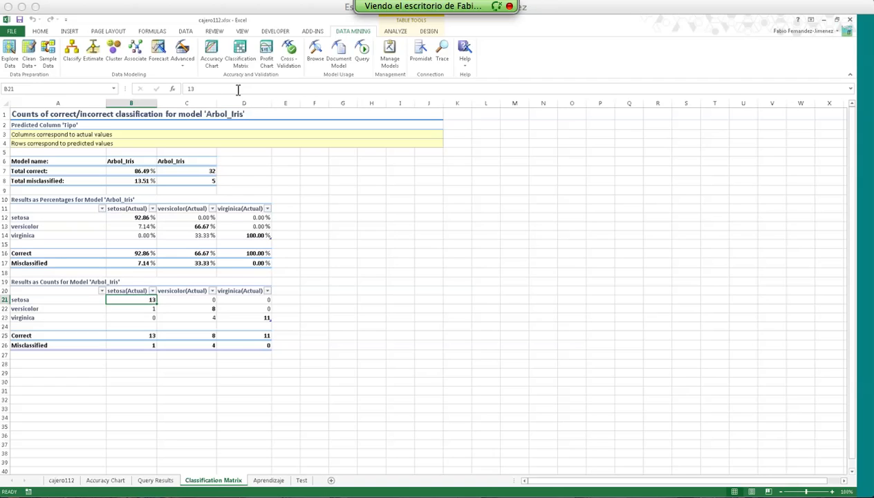
{"action": "left_click", "coordinate": [239, 61]}
{"action": "left_click", "coordinate": [826, 20]}
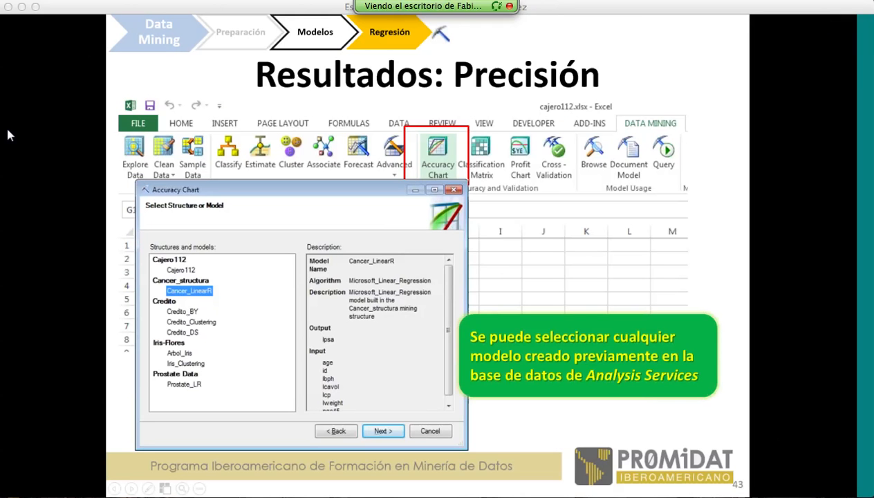
{"action": "key", "text": "Right"}
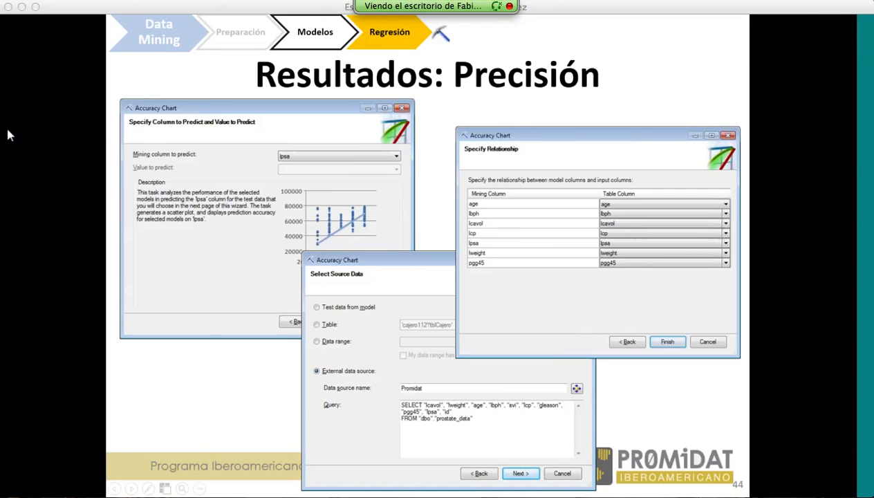
{"action": "key", "text": "Right"}
{"action": "key", "text": "Right"}
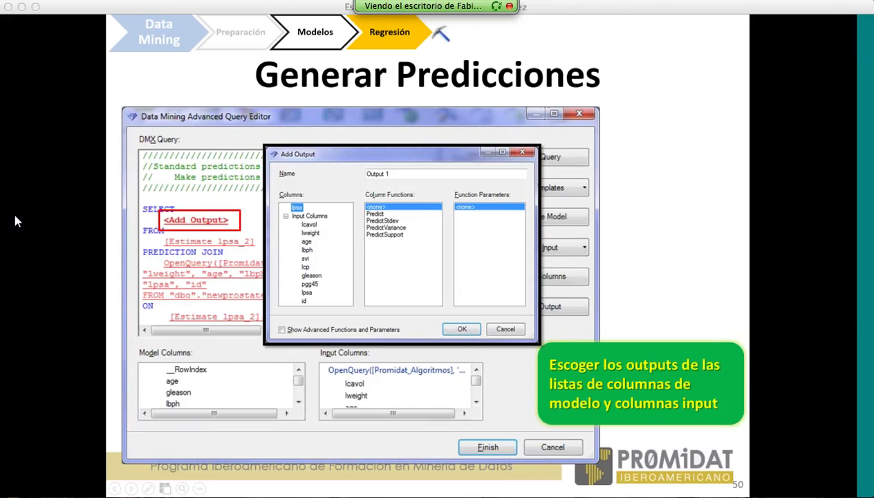
{"action": "key", "text": "Right"}
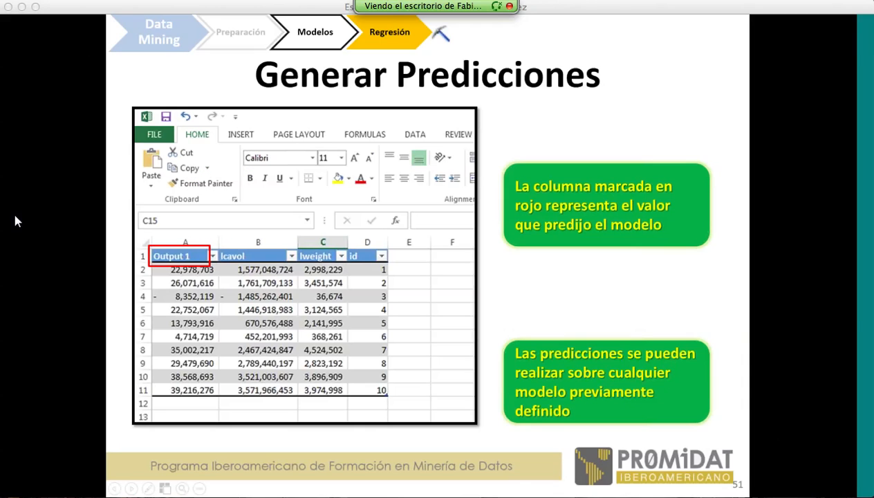
{"action": "key", "text": "Right"}
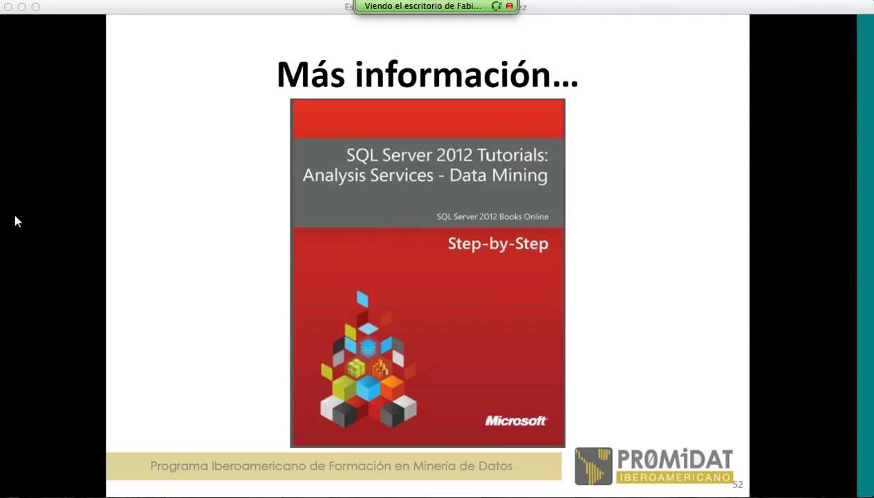